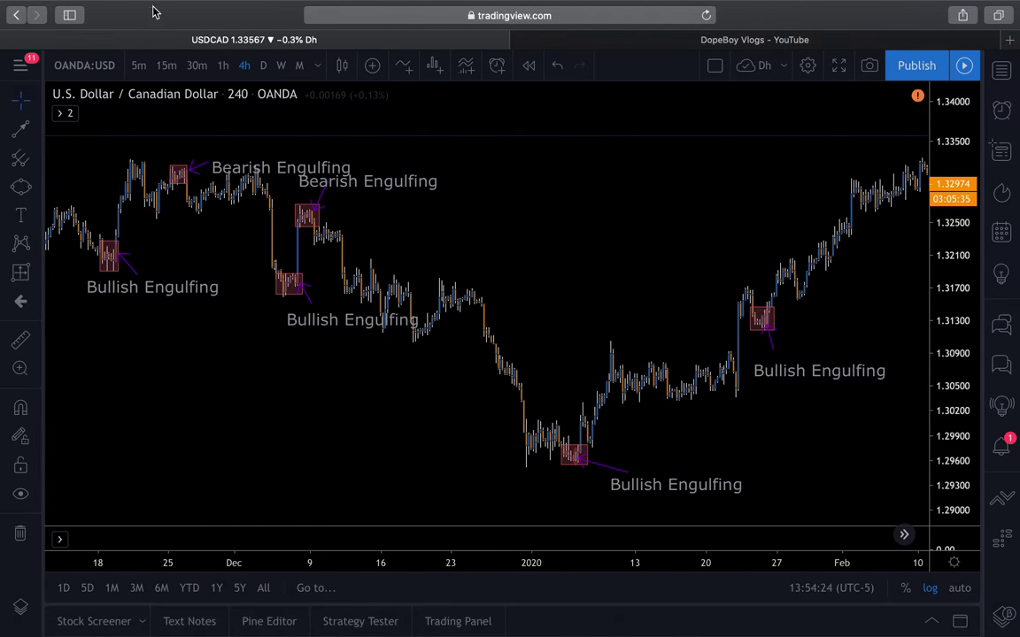
# Take the chart's browser window out of full screen, minimize it and bring the candlestick-pattern reference image to the front
pyautogui.moveTo(96, 4)
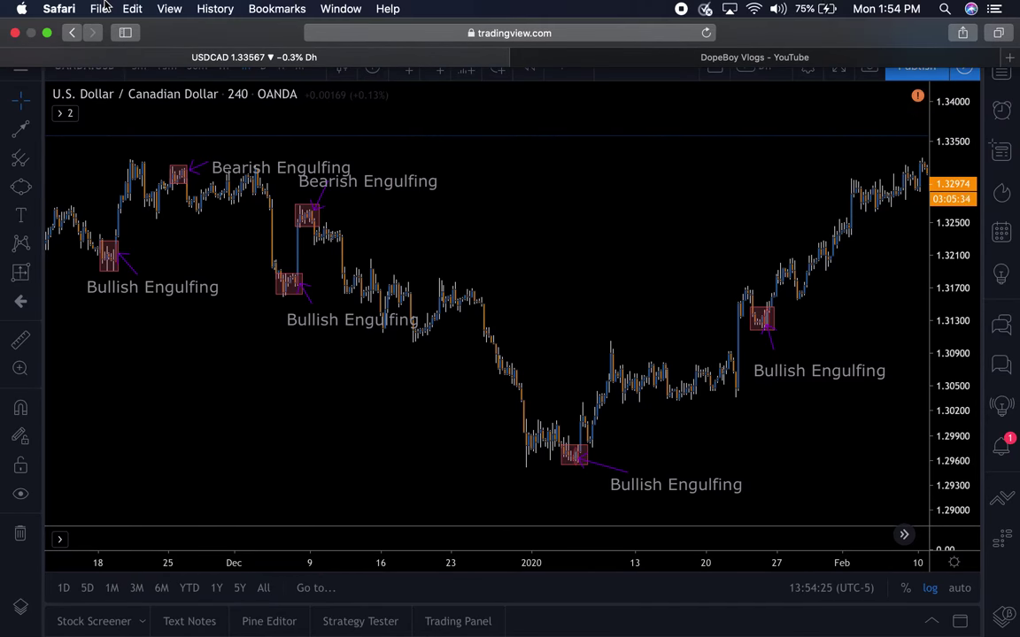
pyautogui.click(47, 33)
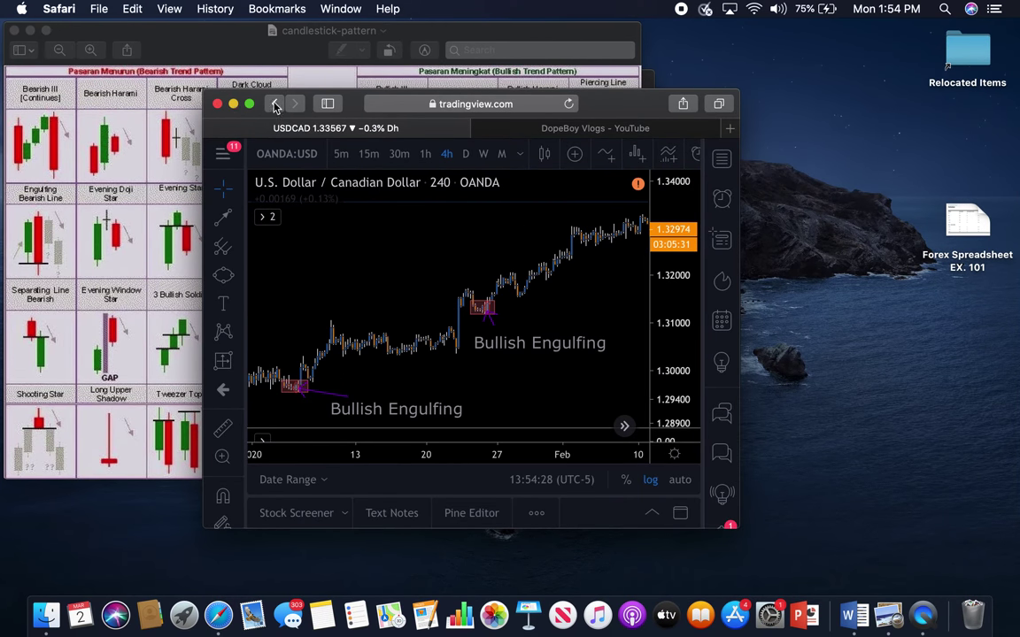
pyautogui.click(233, 104)
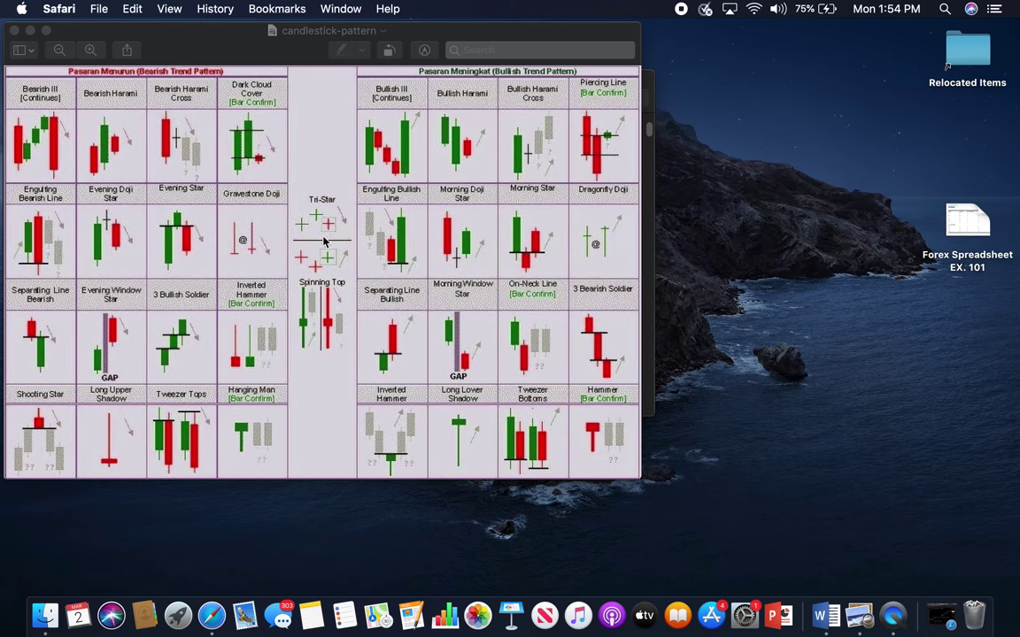
pyautogui.click(282, 217)
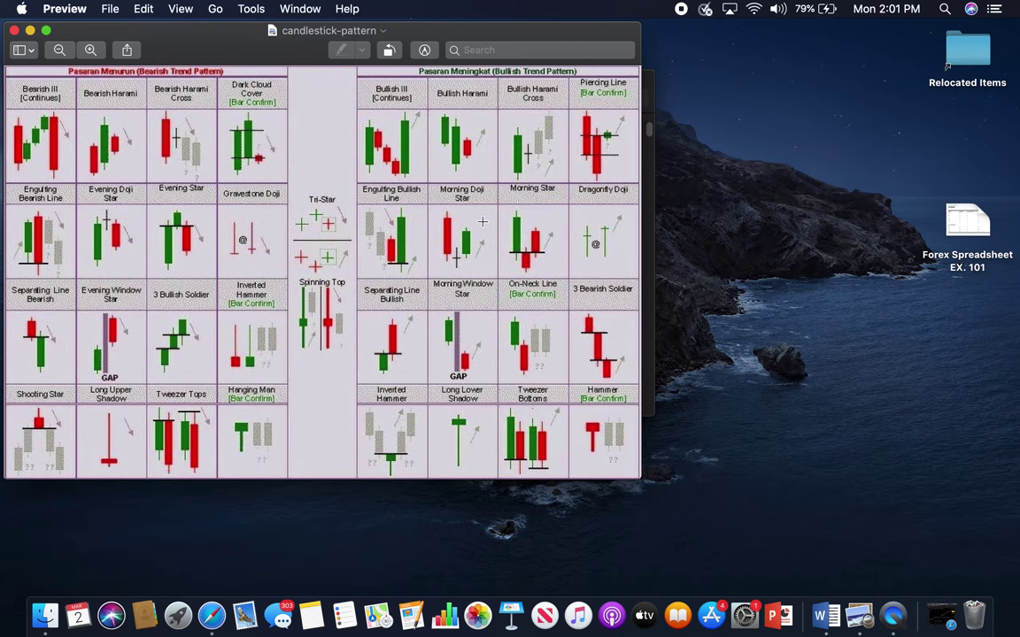
# Close the candlestick-pattern image and the Downloads folder, and restore the USDCAD chart in Safari to full screen
pyautogui.click(14, 31)
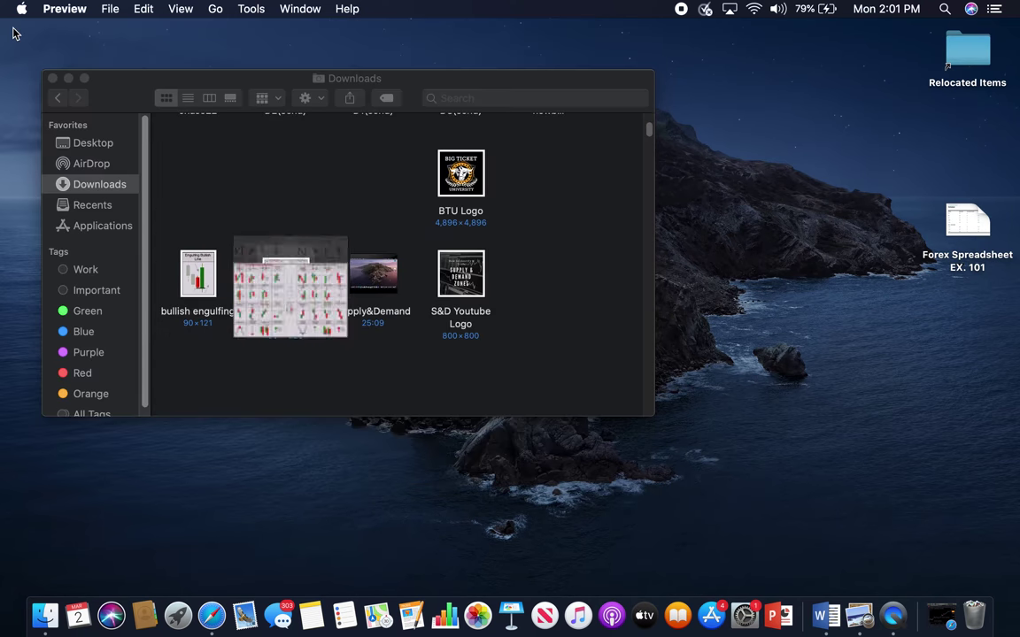
pyautogui.click(52, 78)
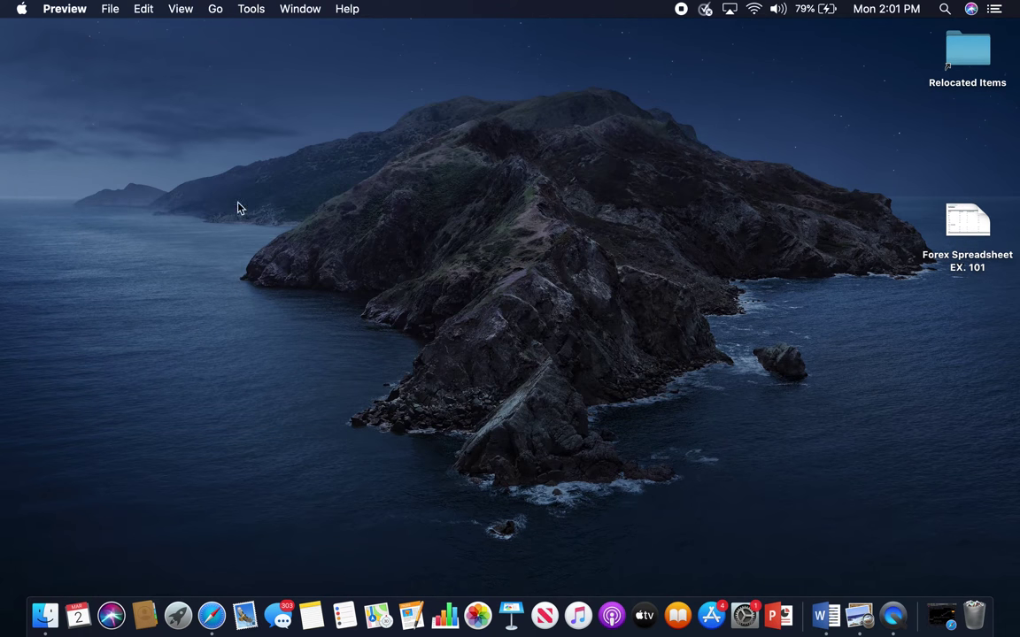
pyautogui.click(213, 617)
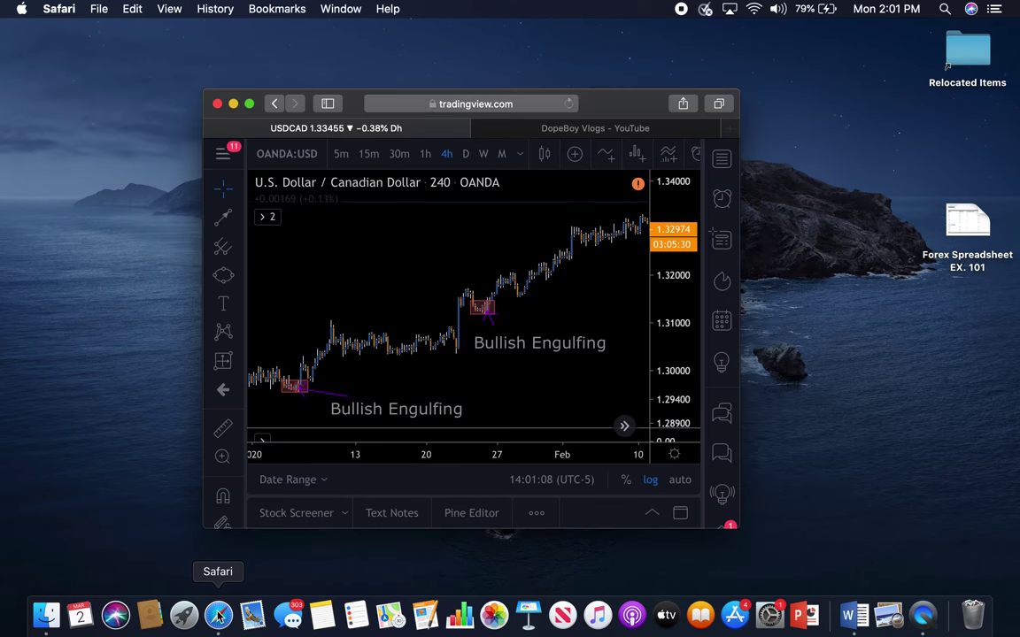
pyautogui.click(250, 104)
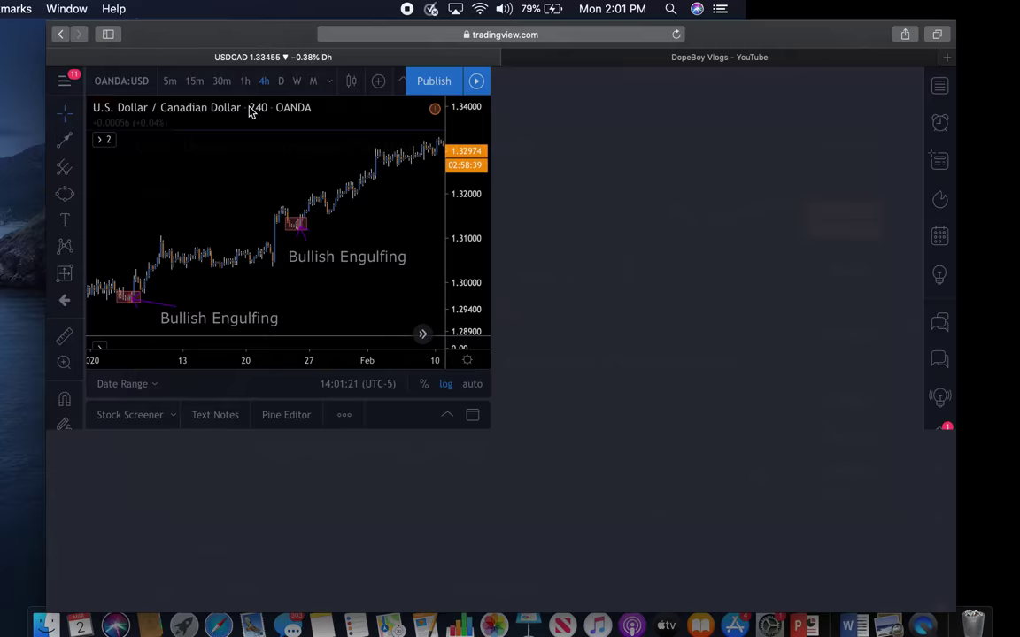
# Examine the candles inside the marked bullish engulfing zone of late January 2020 on the 4-hour USDCAD chart
pyautogui.hscroll(10, 577, 317)
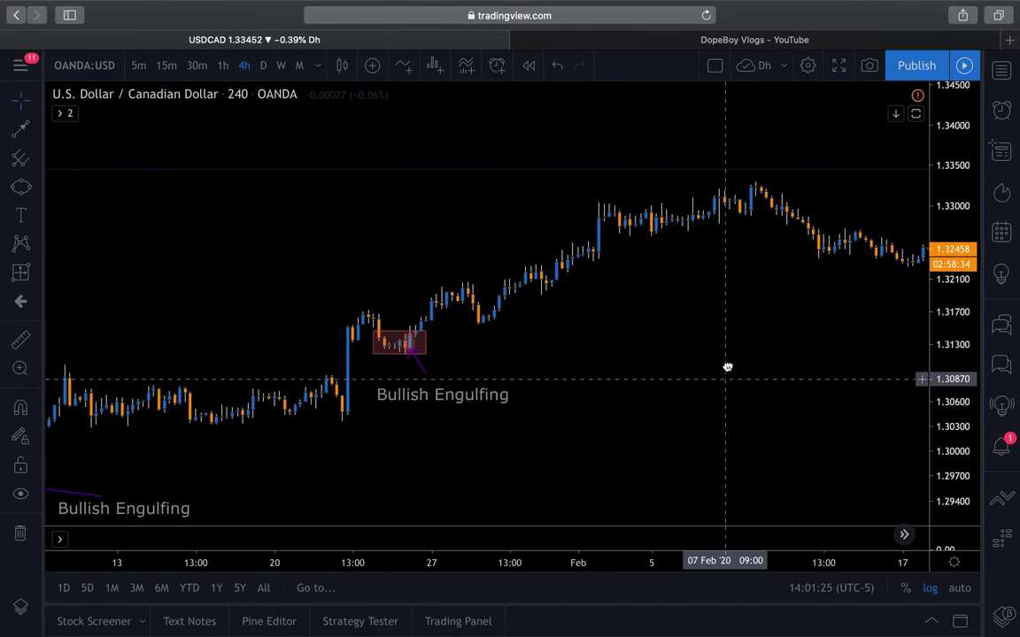
pyautogui.moveTo(726, 367); pyautogui.dragTo(794, 357)
pyautogui.moveTo(949, 319); pyautogui.dragTo(946, 264)
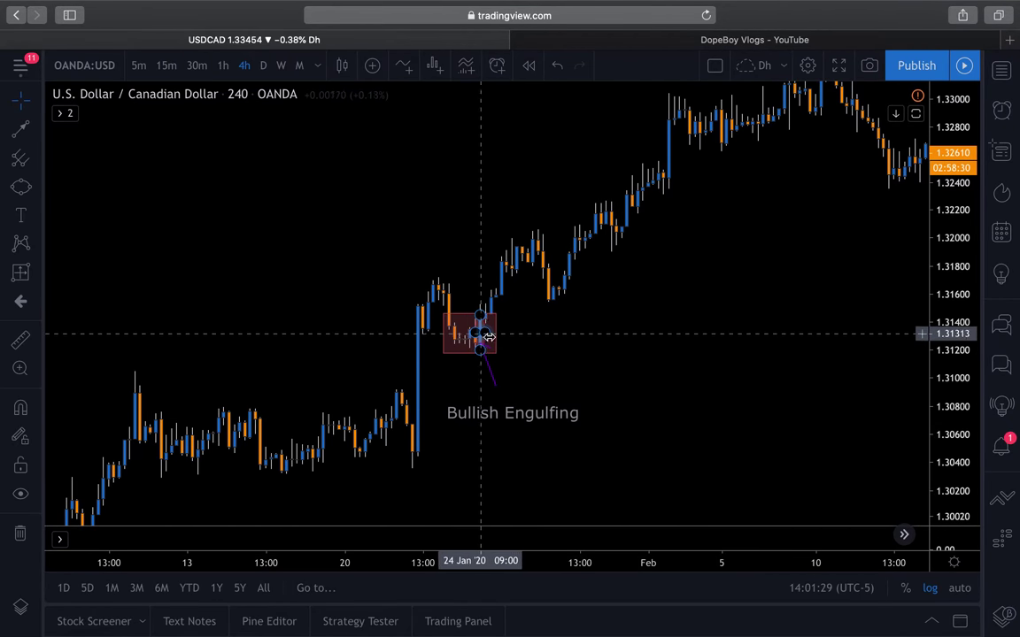
pyautogui.scroll(3, 610, 334)
pyautogui.hscroll(-2, 765, 353)
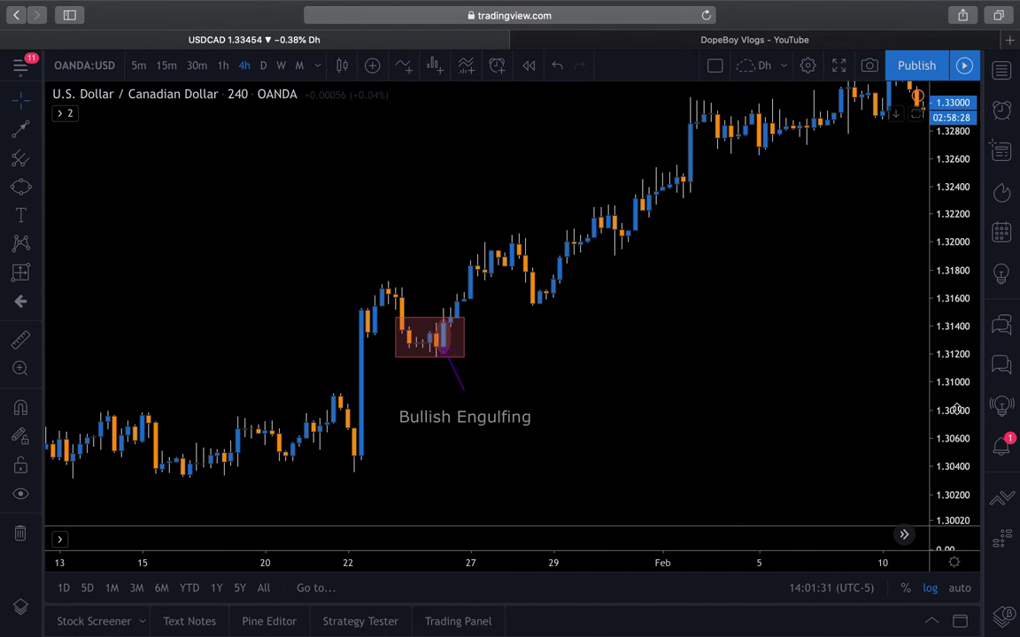
pyautogui.hscroll(-2, 763, 350)
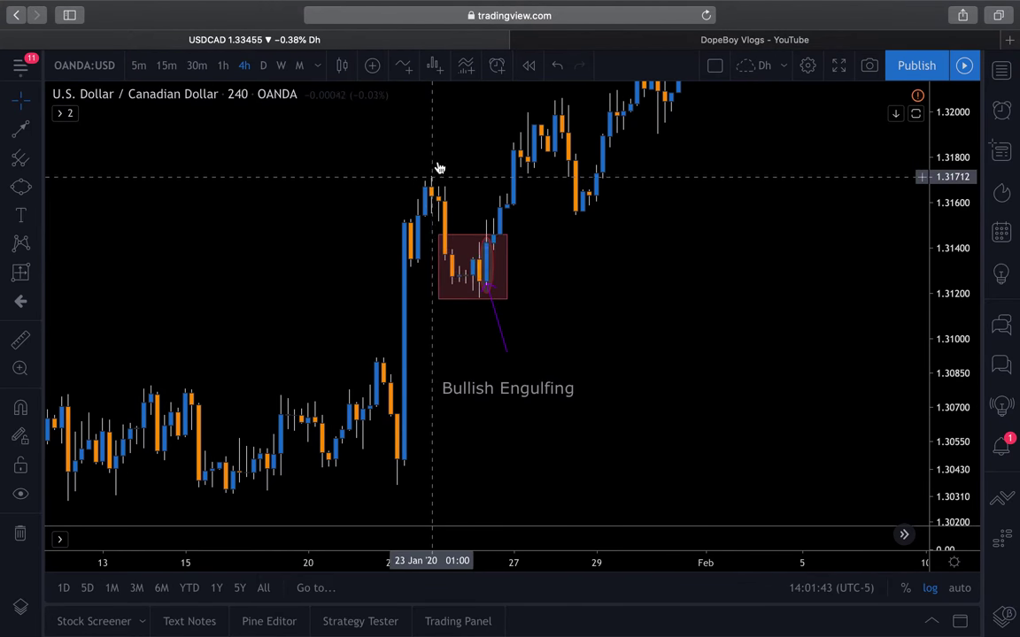
pyautogui.click(483, 297)
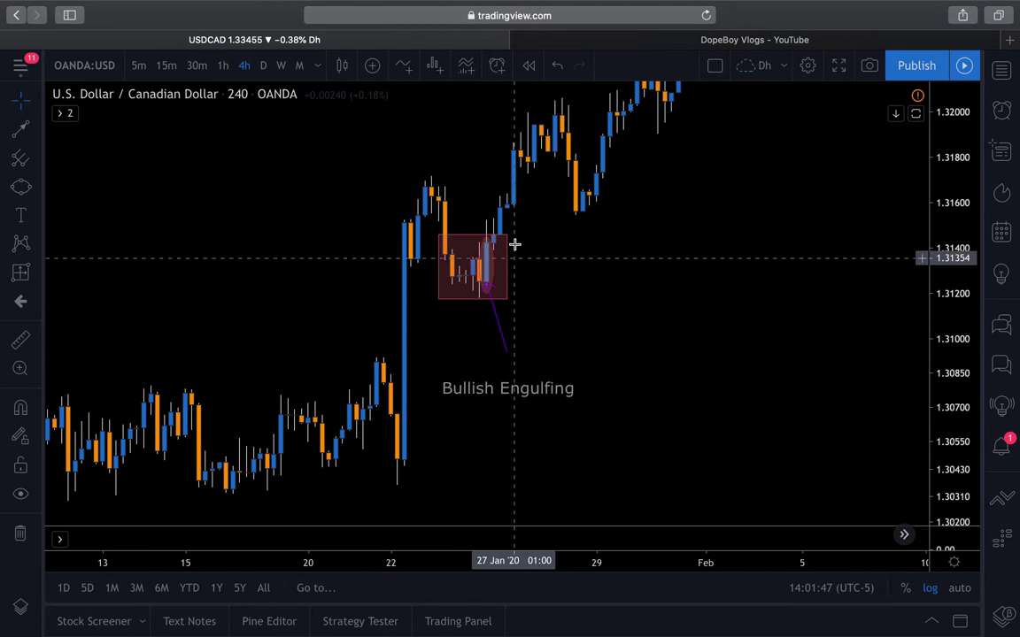
pyautogui.click(491, 343)
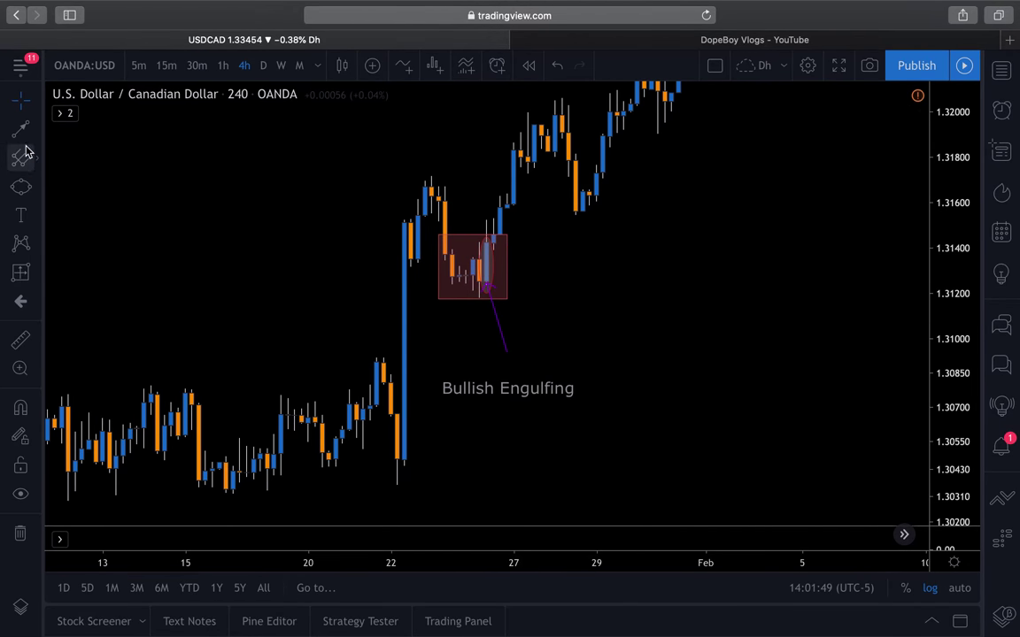
# Trace the price path through the late-January bullish engulfing zone with the Brush and delete the stroke
pyautogui.click(38, 189)
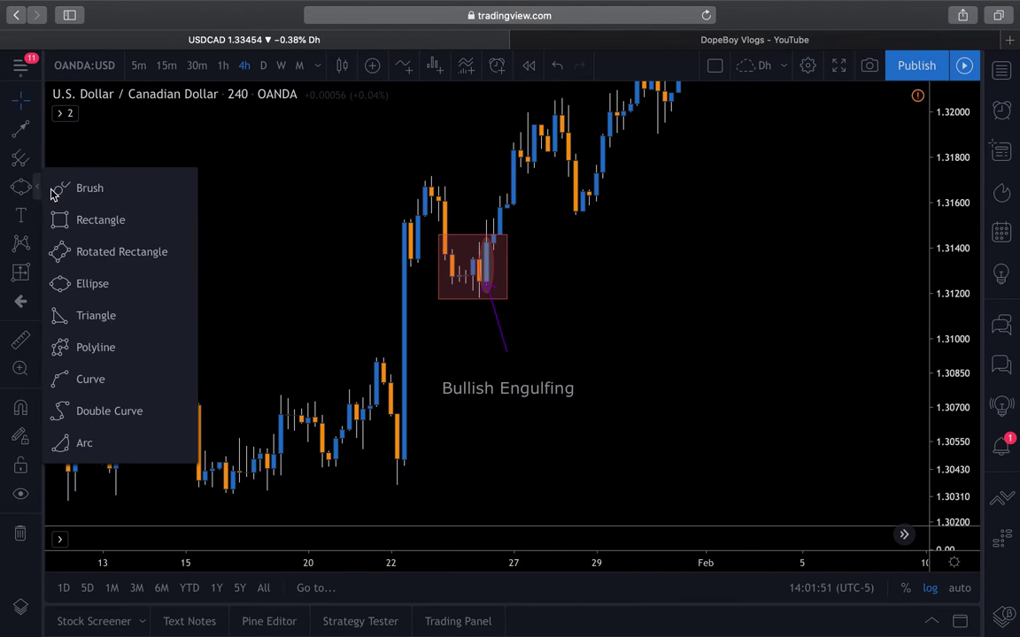
pyautogui.click(50, 189)
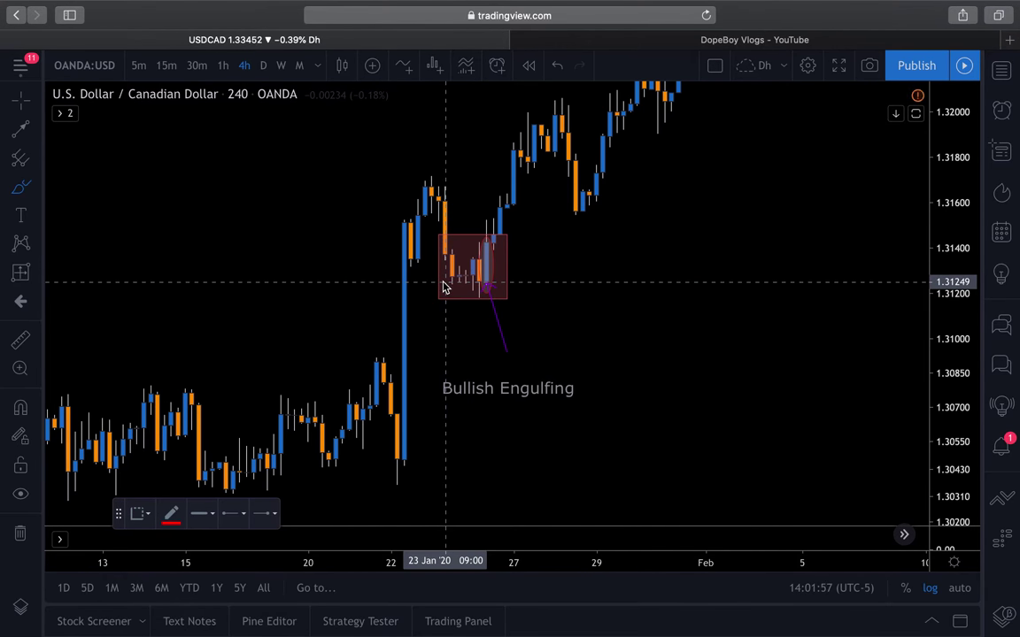
pyautogui.moveTo(444, 286)
pyautogui.mouseDown()
pyautogui.moveTo(451, 200)
pyautogui.moveTo(453, 289)
pyautogui.mouseUp()
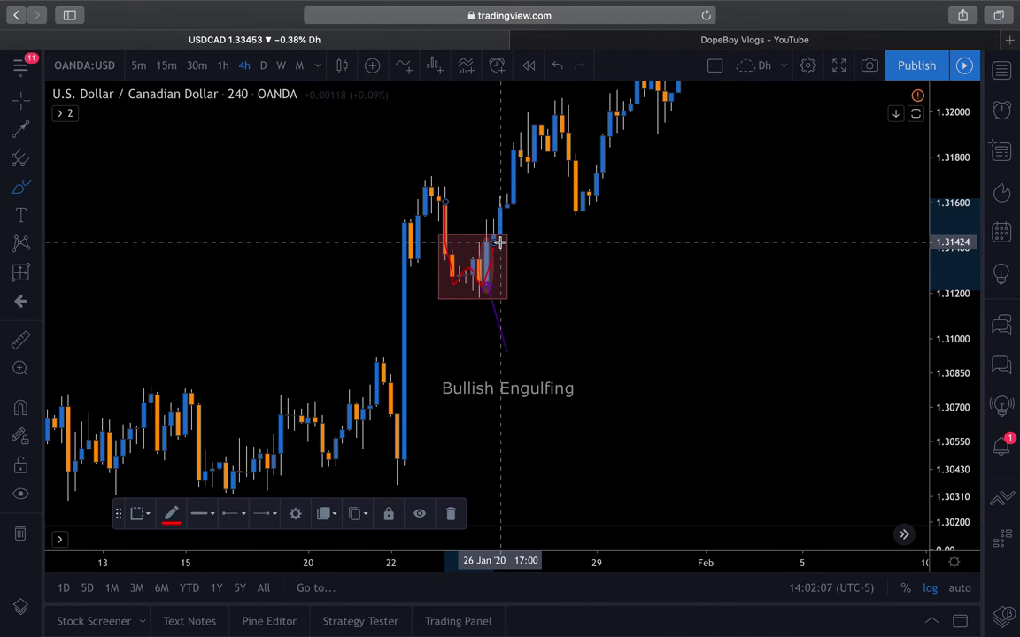
pyautogui.press('Delete')
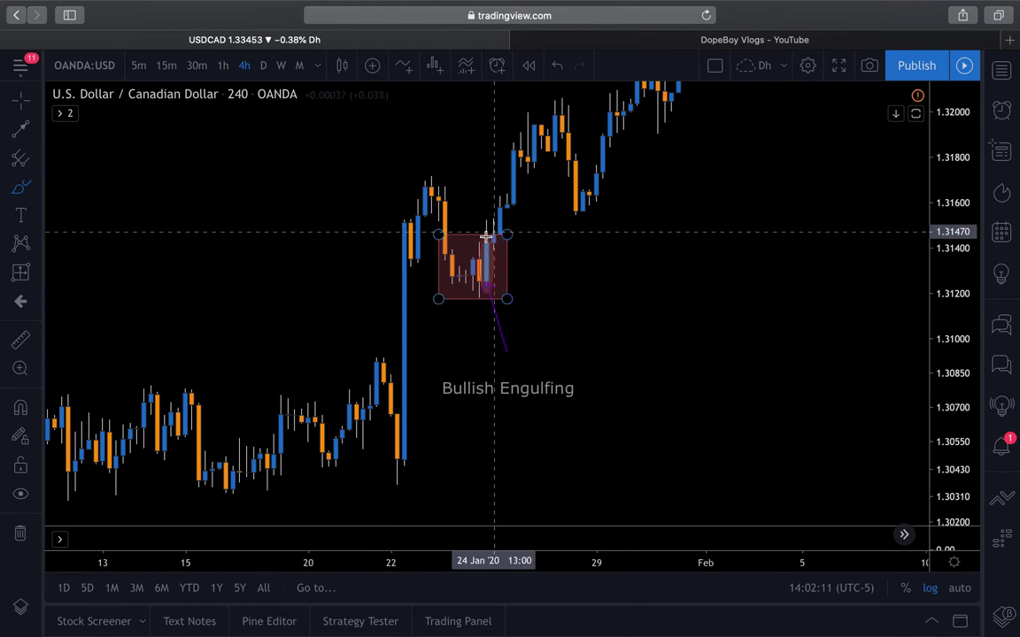
pyautogui.click(478, 264)
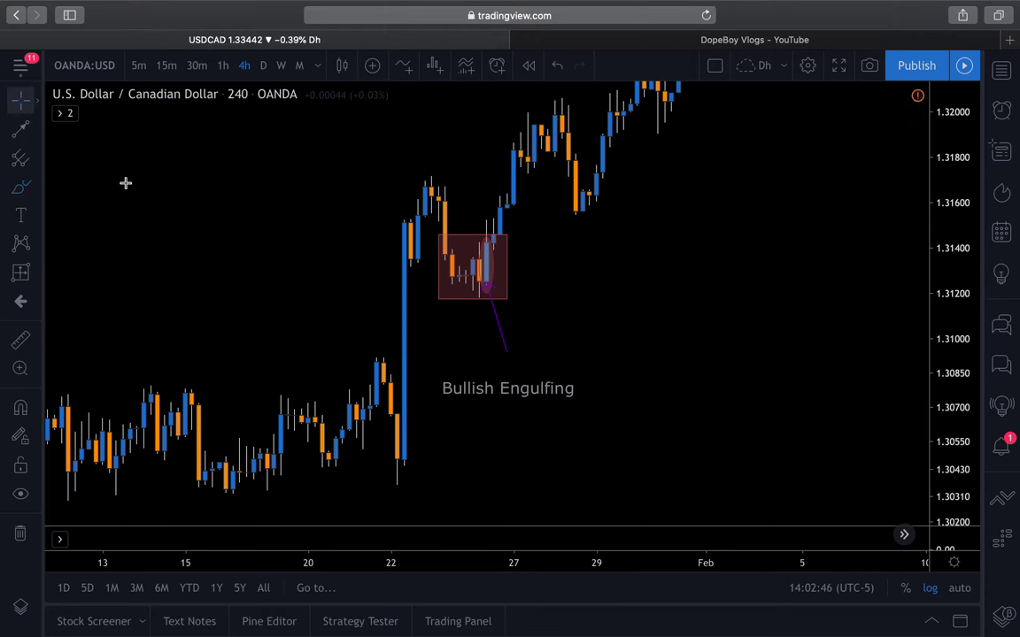
# Examine the marked bullish engulfing zone of early January 2020 and the price moves before and after it
pyautogui.hscroll(-5, 433, 408)
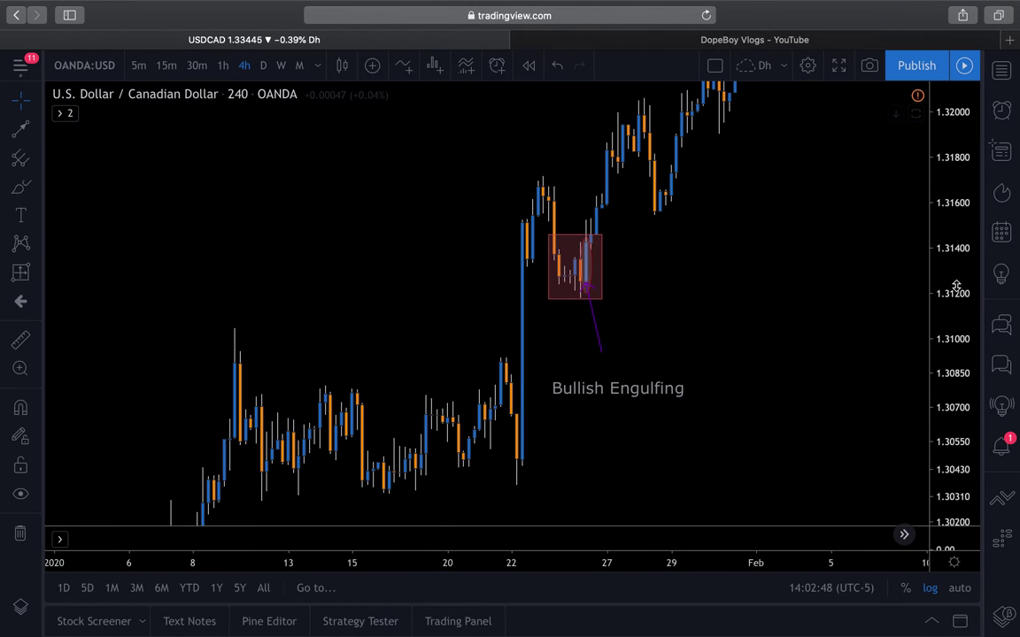
pyautogui.hscroll(-5, 584, 371)
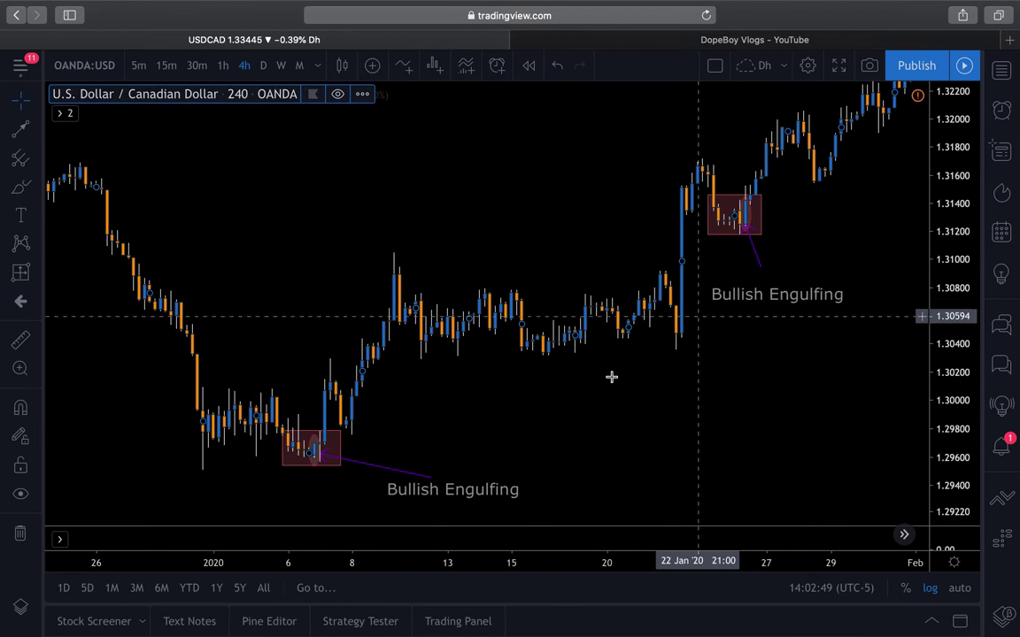
pyautogui.hscroll(-5, 671, 399)
pyautogui.moveTo(955, 457); pyautogui.dragTo(684, 334)
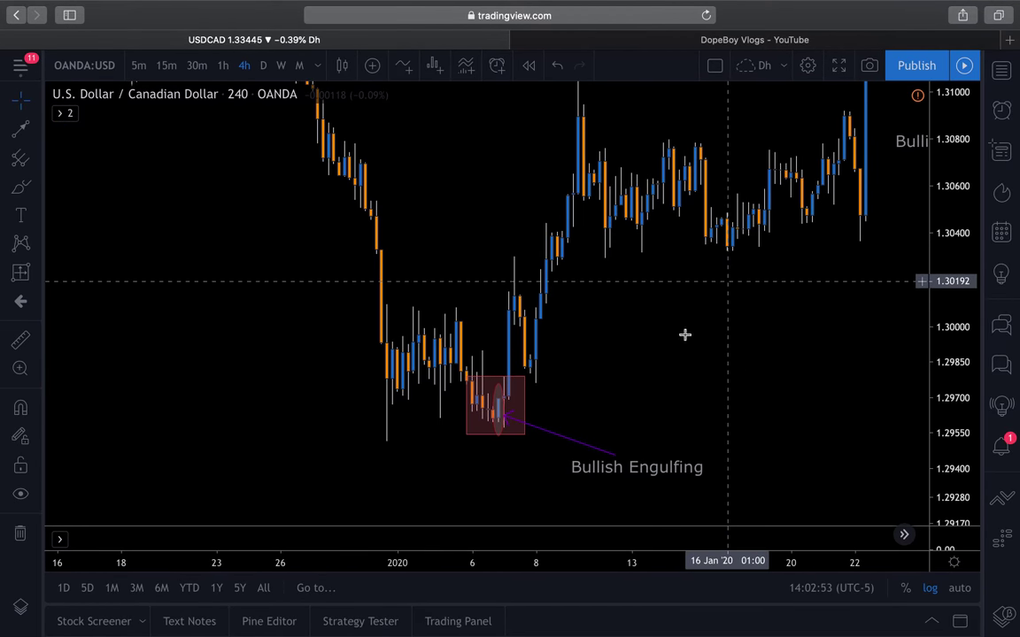
pyautogui.hscroll(5, 672, 345)
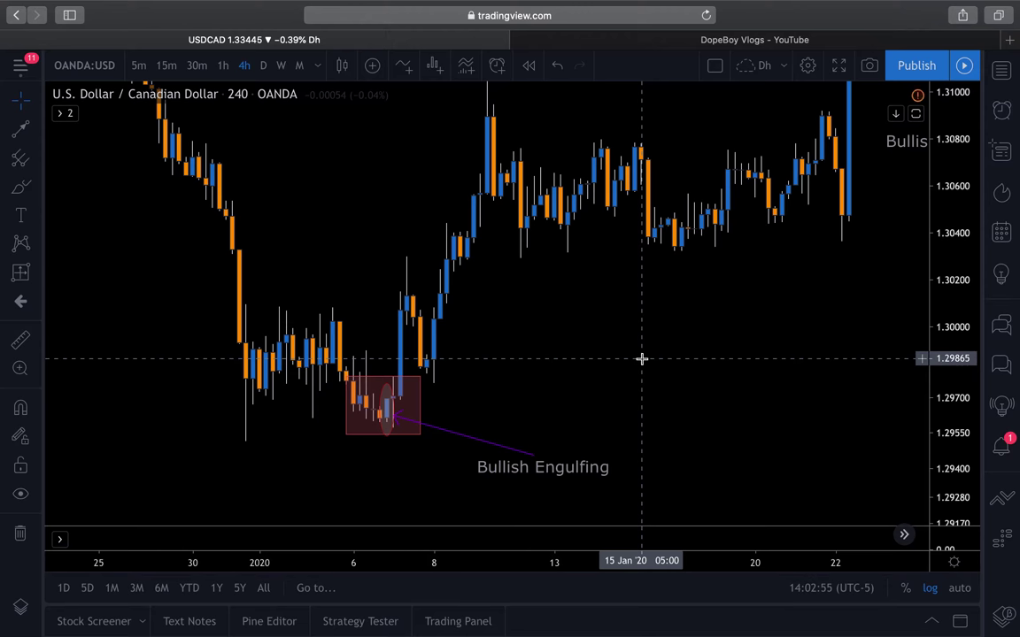
pyautogui.moveTo(267, 278); pyautogui.dragTo(381, 330)
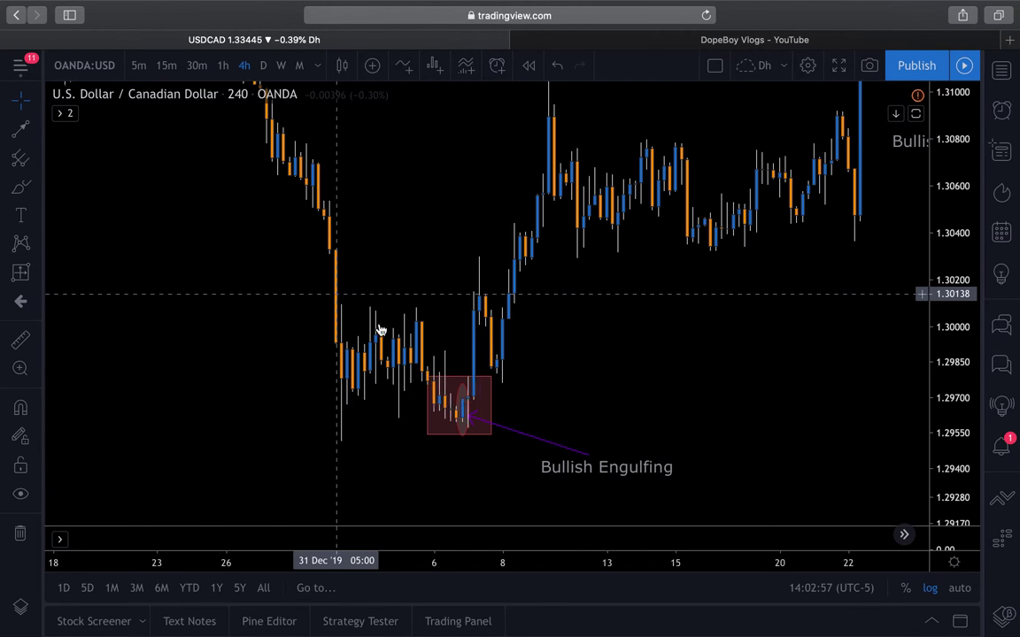
pyautogui.moveTo(952, 301); pyautogui.dragTo(948, 341)
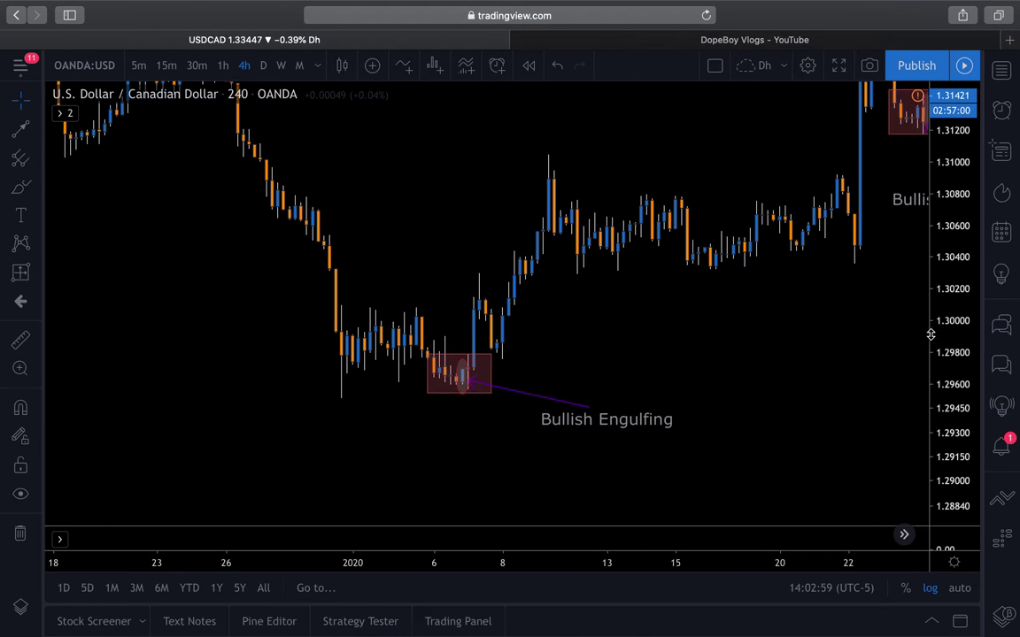
pyautogui.moveTo(240, 253); pyautogui.dragTo(237, 337)
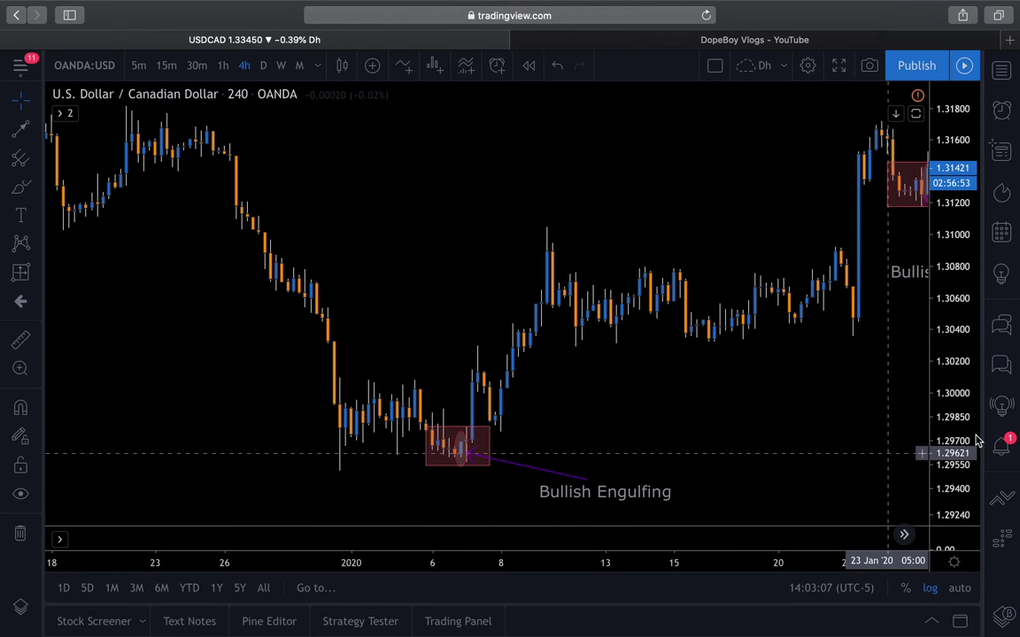
pyautogui.moveTo(977, 439); pyautogui.dragTo(426, 415)
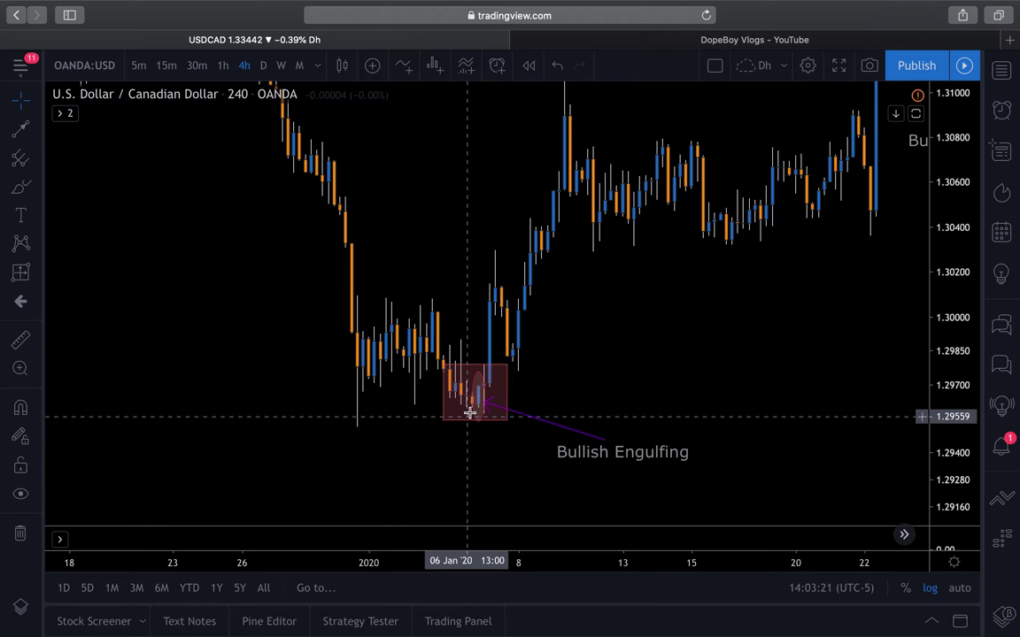
pyautogui.scroll(2, 472, 405)
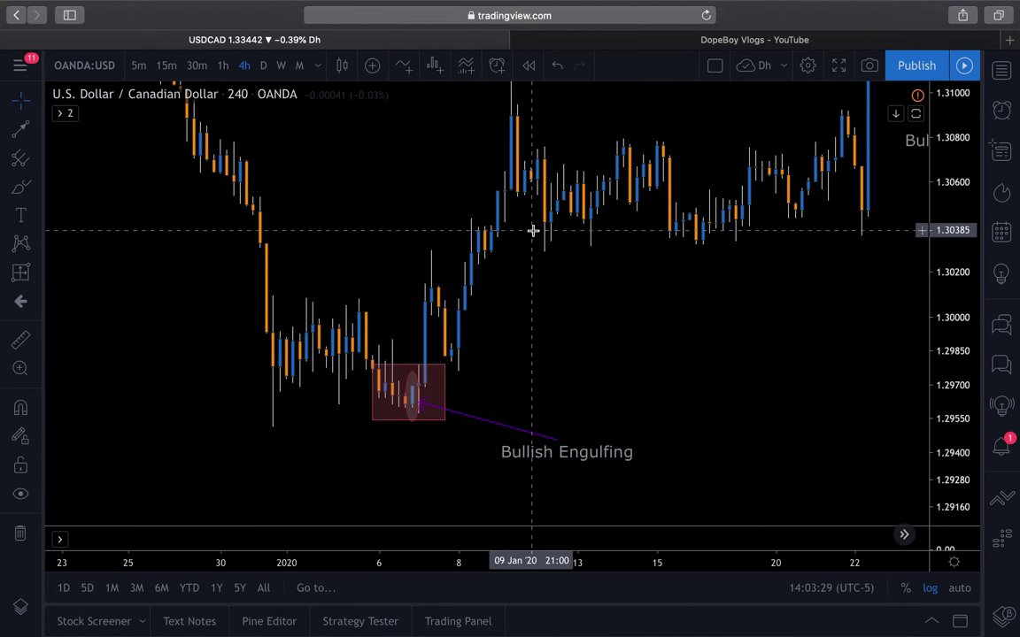
pyautogui.scroll(-3, 541, 394)
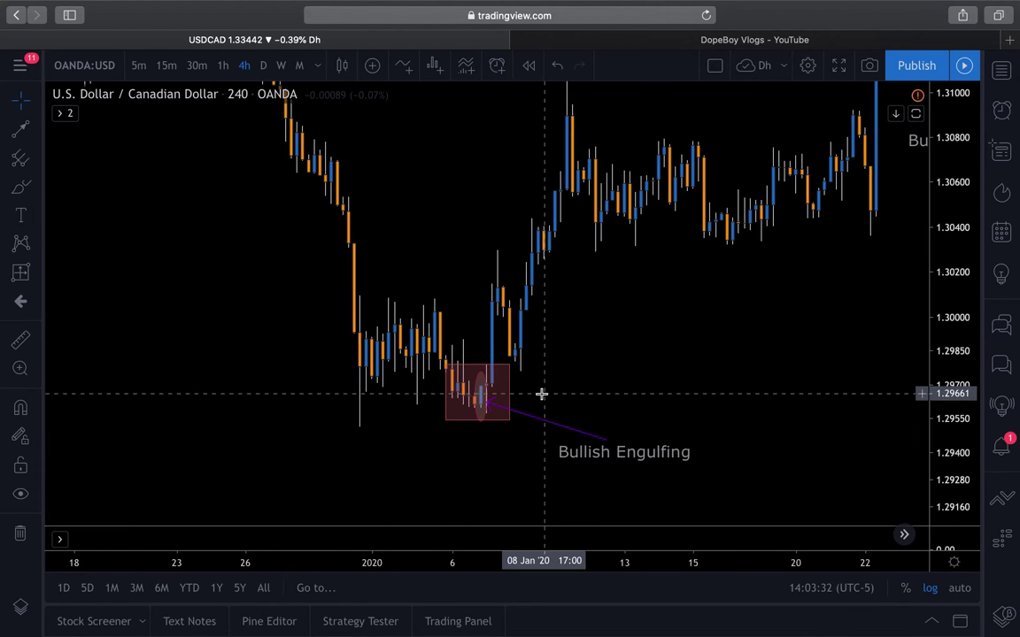
# Examine the marked bullish and bearish engulfing zones of early December 2019 on the 4-hour chart
pyautogui.moveTo(949, 296); pyautogui.dragTo(947, 434)
pyautogui.scroll(-3, 512, 382)
pyautogui.scroll(5, 662, 471)
pyautogui.hscroll(-5, 486, 329)
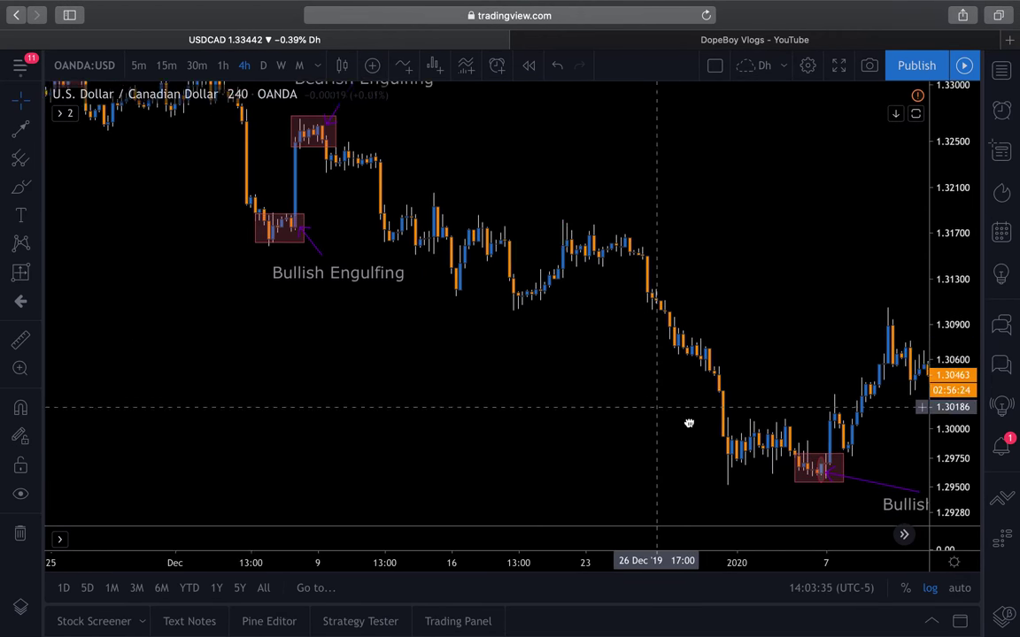
pyautogui.hscroll(-5, 689, 422)
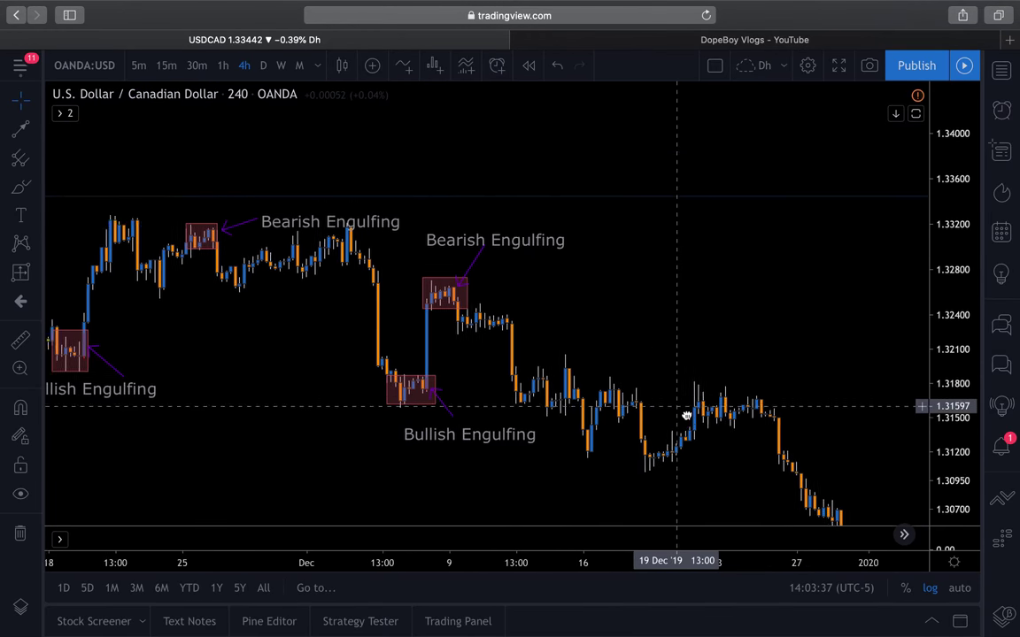
pyautogui.scroll(3, 610, 314)
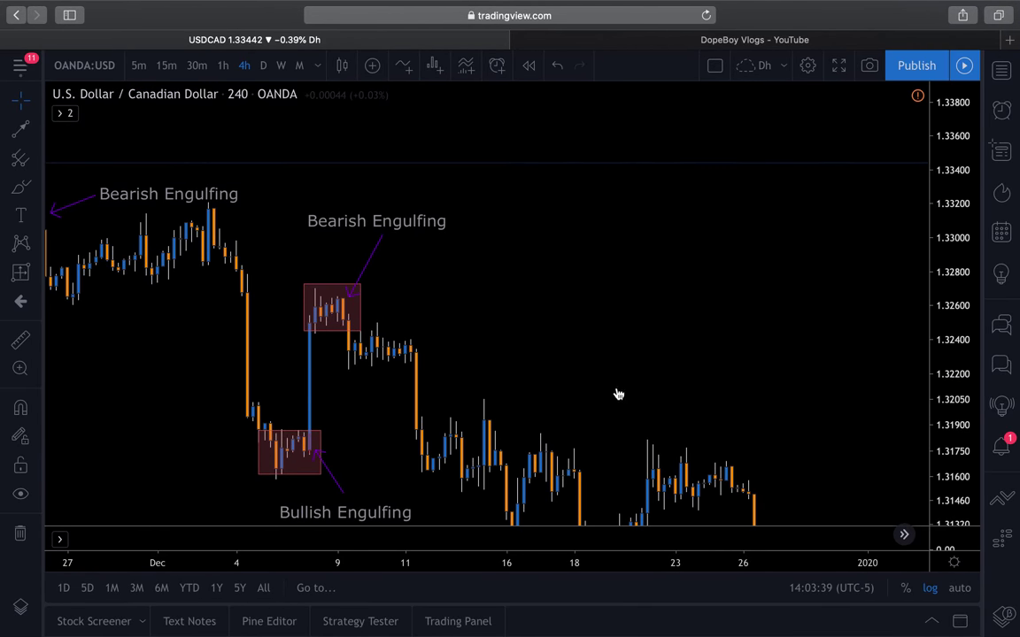
pyautogui.hscroll(-5, 618, 391)
pyautogui.scroll(3, 539, 353)
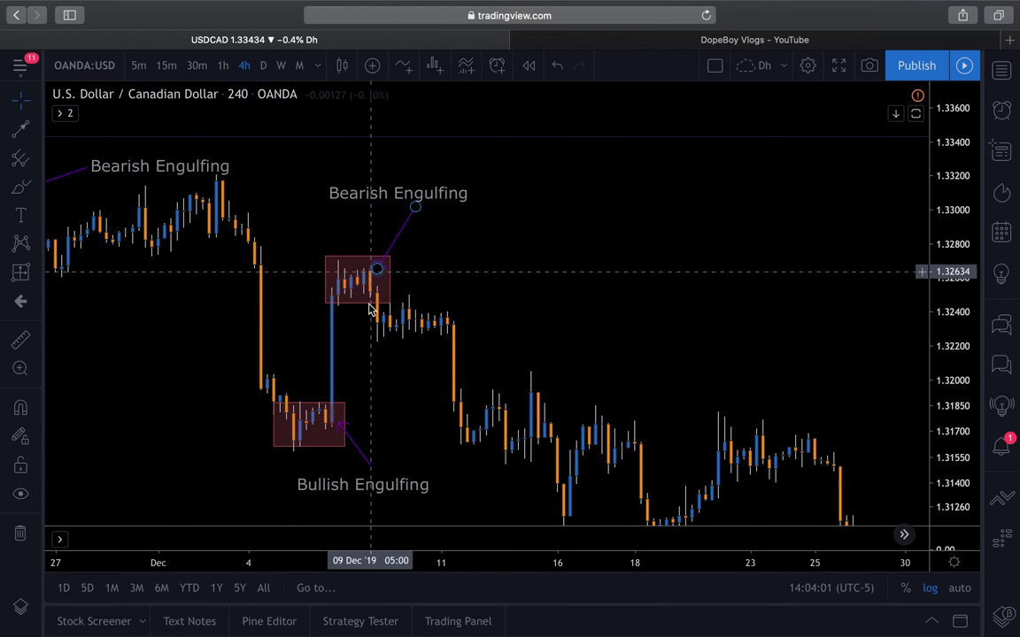
# Switch the chart to the 1-hour timeframe and examine the marked engulfing zones of early December 2019
pyautogui.click(225, 66)
pyautogui.scroll(-10, 534, 366)
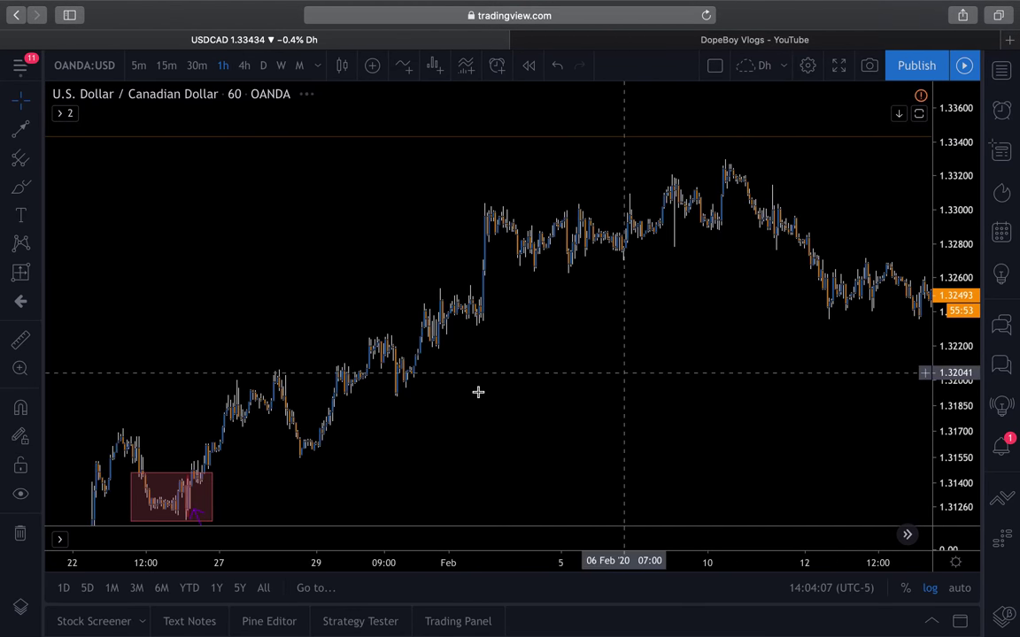
pyautogui.hscroll(-5, 478, 391)
pyautogui.hscroll(-10, 333, 300)
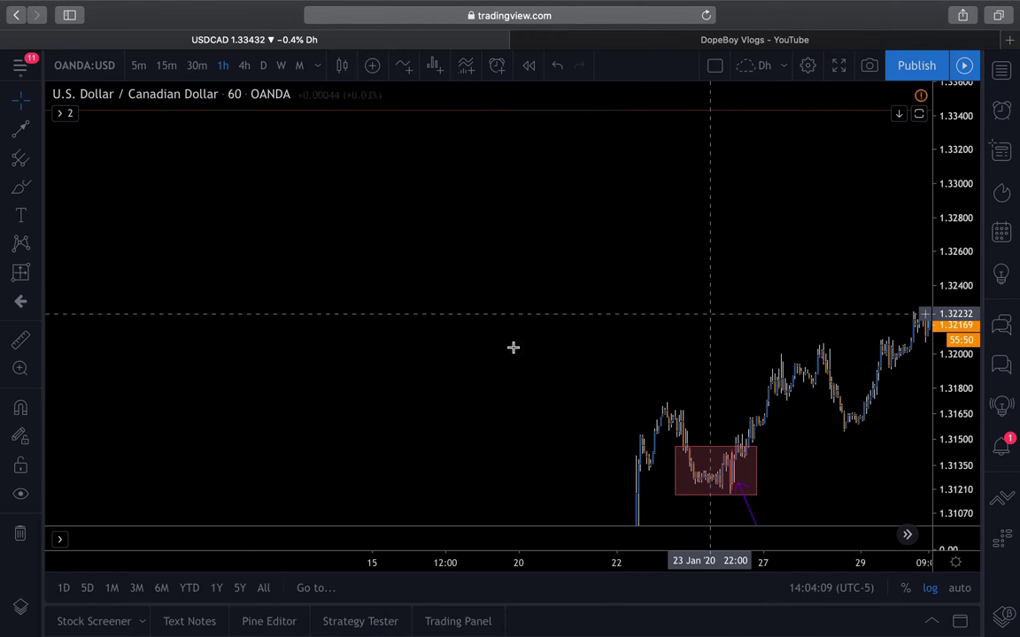
pyautogui.hscroll(-10, 383, 375)
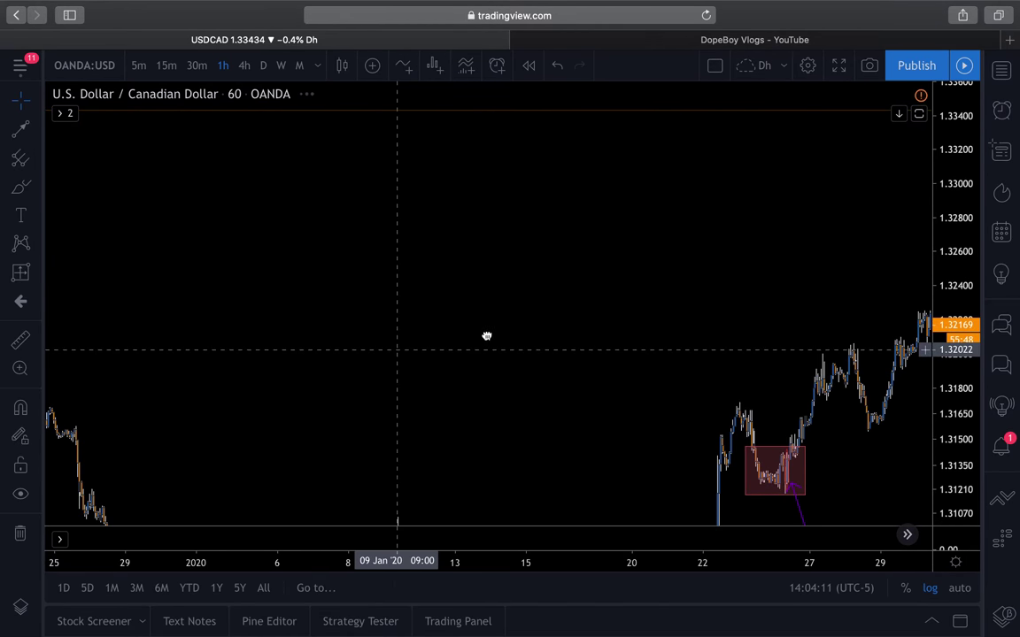
pyautogui.hscroll(-10, 180, 345)
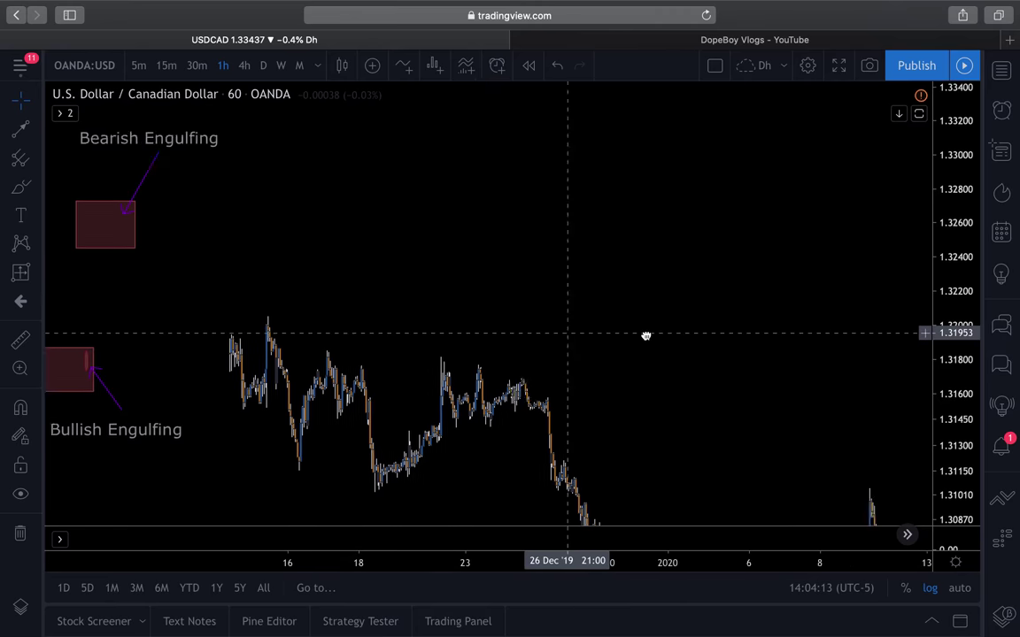
pyautogui.scroll(5, 505, 303)
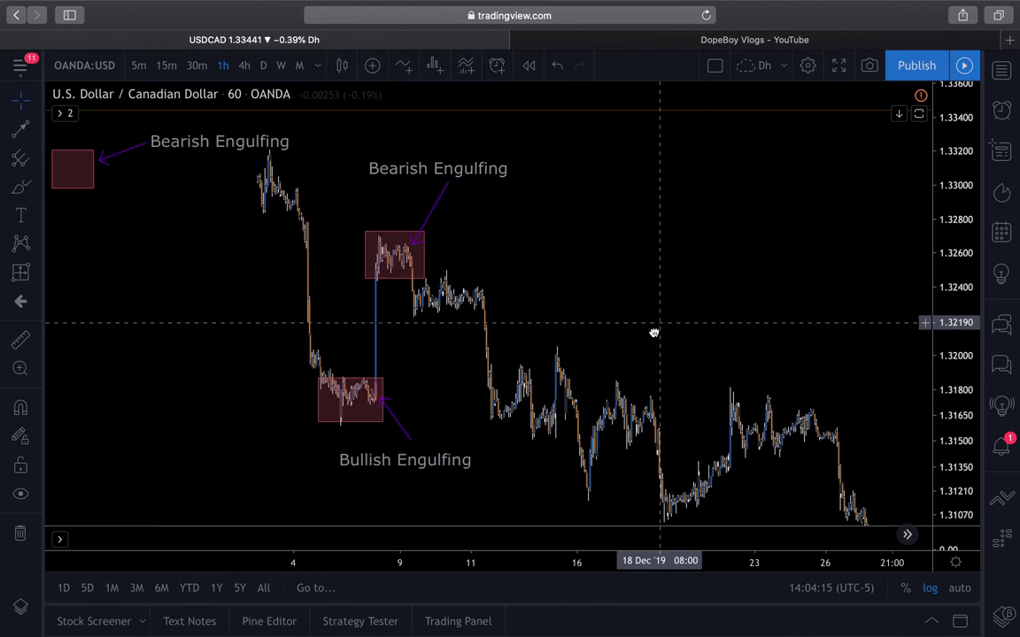
pyautogui.hscroll(-10, 646, 338)
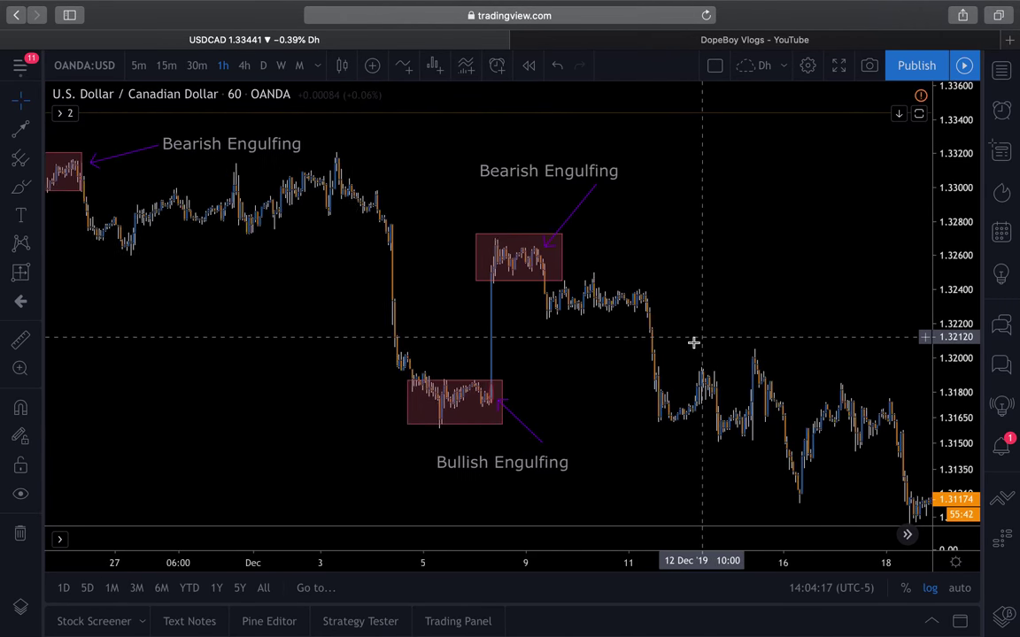
pyautogui.scroll(3, 510, 359)
pyautogui.moveTo(510, 359); pyautogui.dragTo(509, 391)
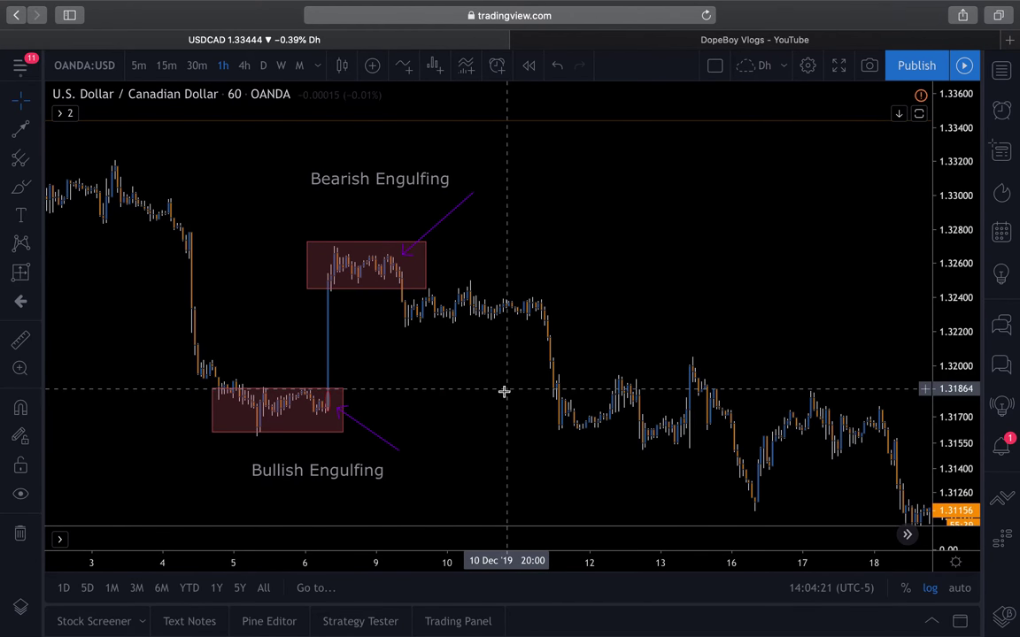
# Draw a narrow ellipse around the 9 December engulfing candles inside the marked bearish engulfing zone
pyautogui.scroll(5, 504, 391)
pyautogui.hscroll(5, 371, 359)
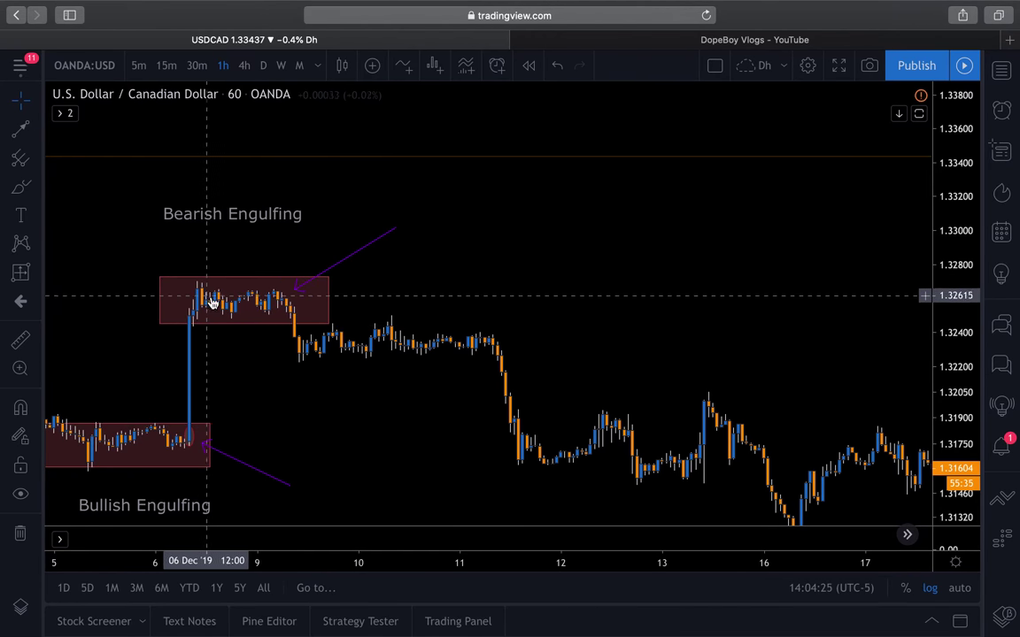
pyautogui.hscroll(3, 389, 330)
pyautogui.hscroll(-6, 688, 358)
pyautogui.moveTo(952, 358); pyautogui.dragTo(860, 266)
pyautogui.hscroll(-2, 620, 341)
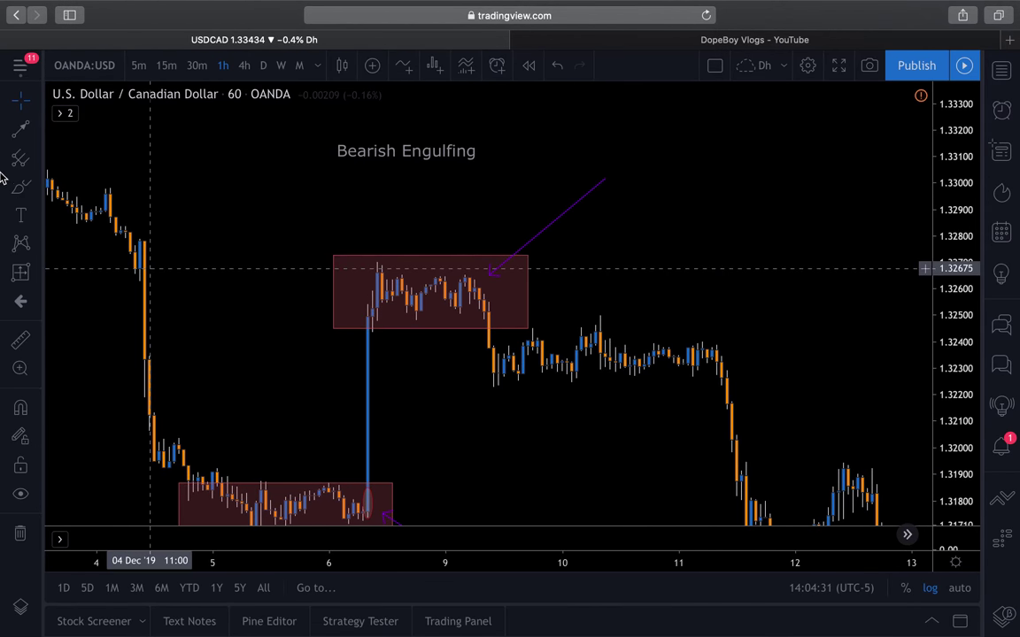
pyautogui.click(39, 187)
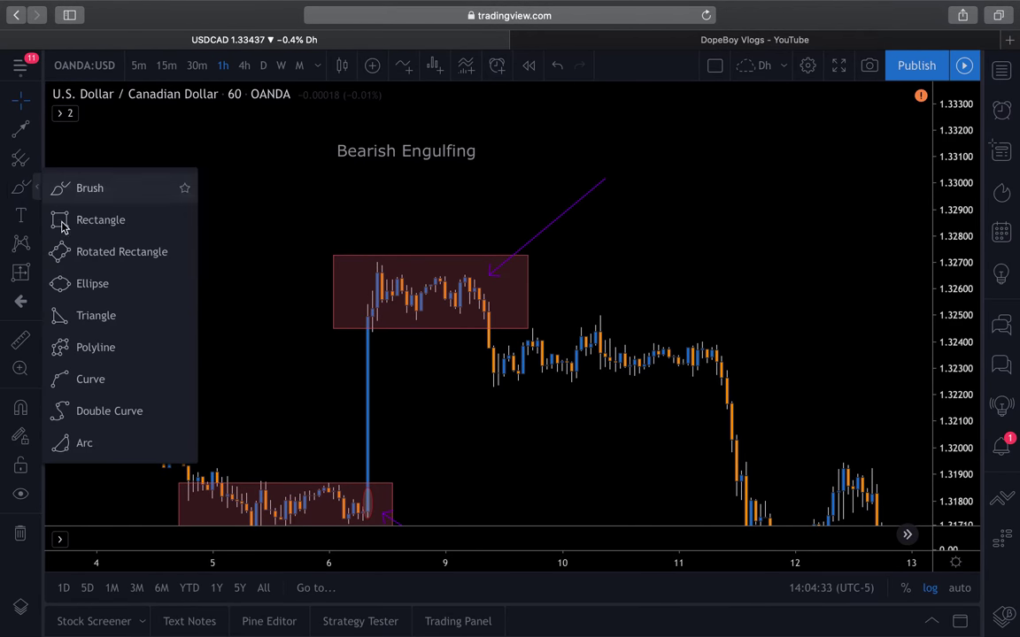
pyautogui.click(60, 281)
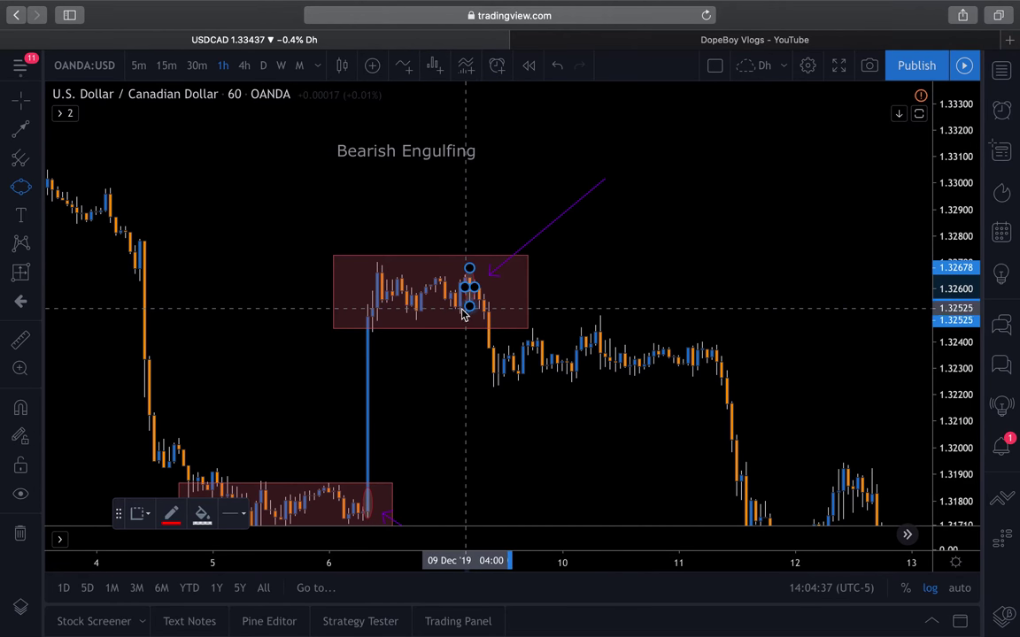
pyautogui.click(479, 297)
pyautogui.click(549, 278)
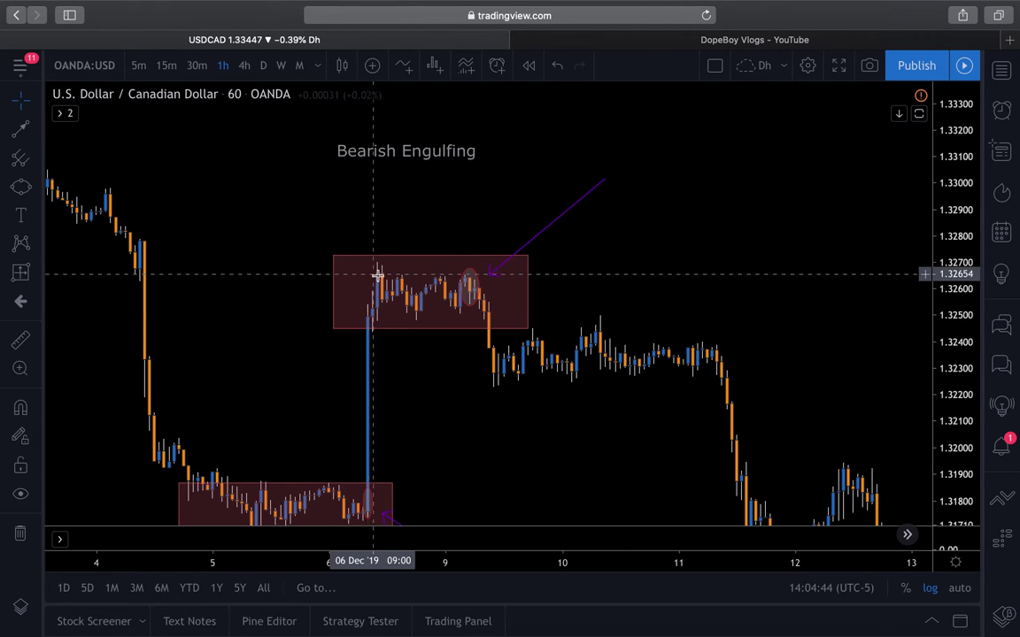
# Mark the three highs inside the early-December bearish engulfing zone with short red Brush strokes
pyautogui.click(34, 189)
pyautogui.click(53, 189)
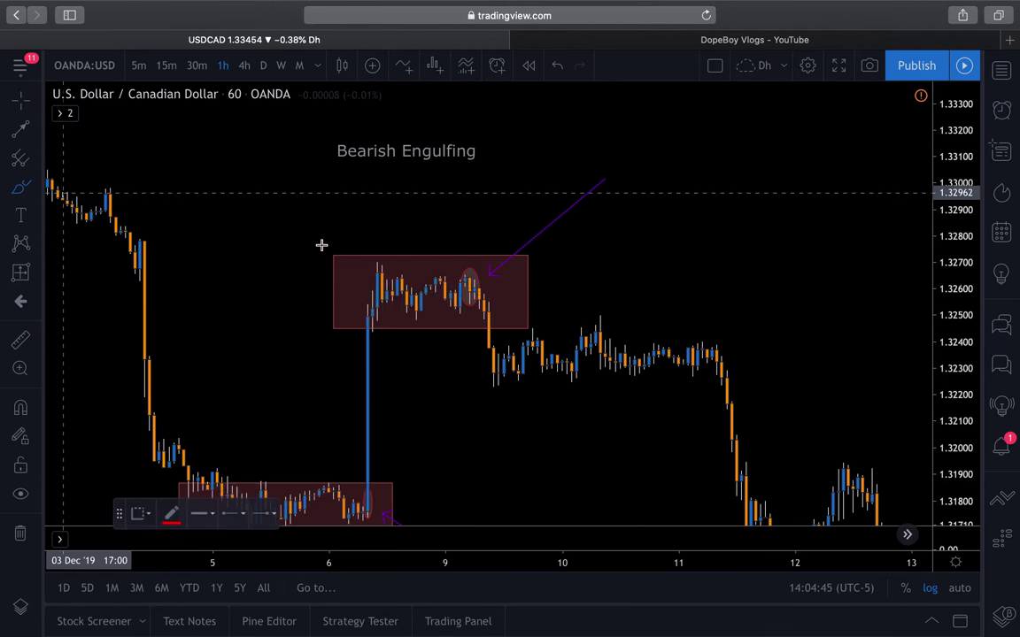
pyautogui.moveTo(378, 273); pyautogui.dragTo(451, 277)
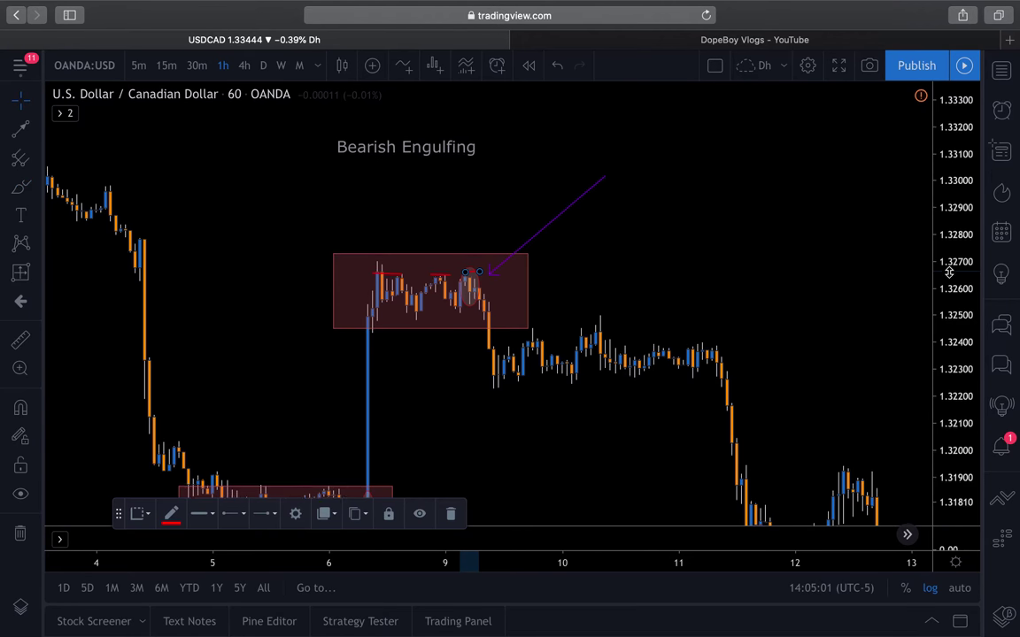
pyautogui.moveTo(855, 301); pyautogui.dragTo(892, 252)
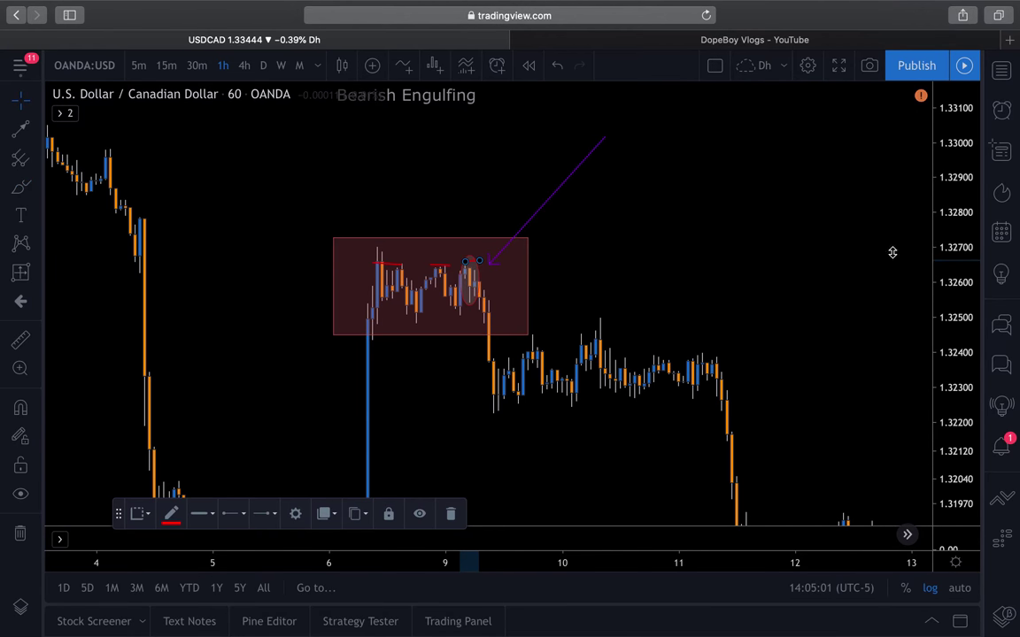
pyautogui.doubleClick(949, 232)
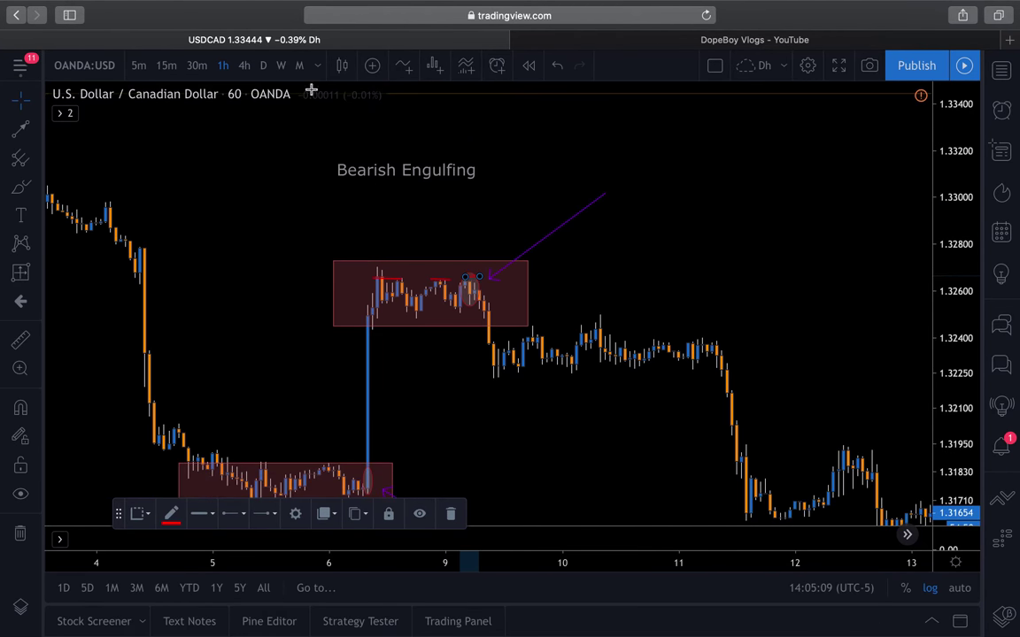
# Switch to the 4-hour timeframe and examine the early-December bearish and bullish engulfing zones with the price moves around them
pyautogui.click(243, 66)
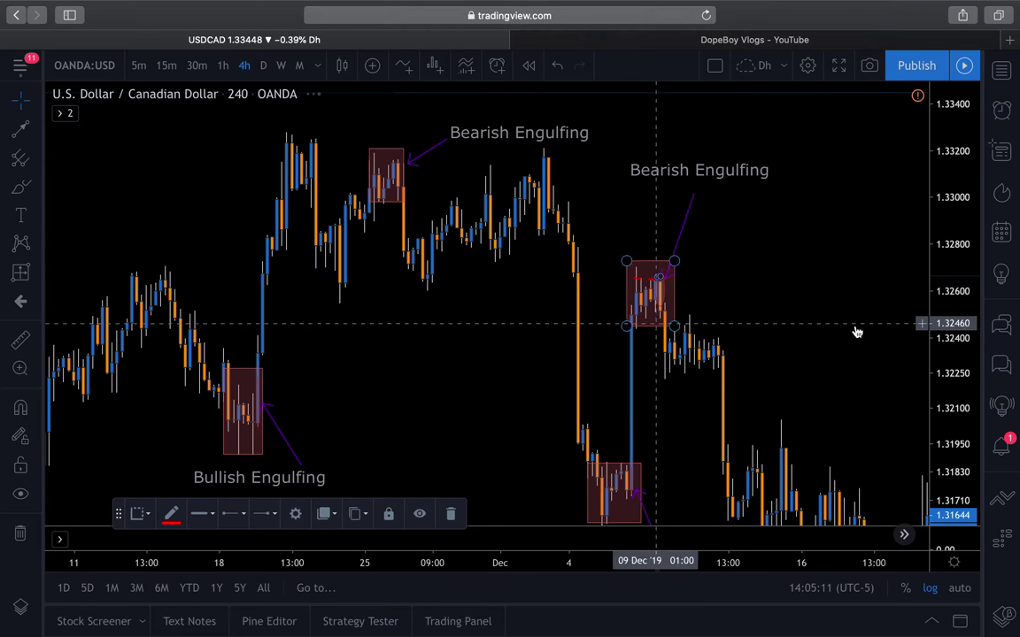
pyautogui.hscroll(10, 696, 356)
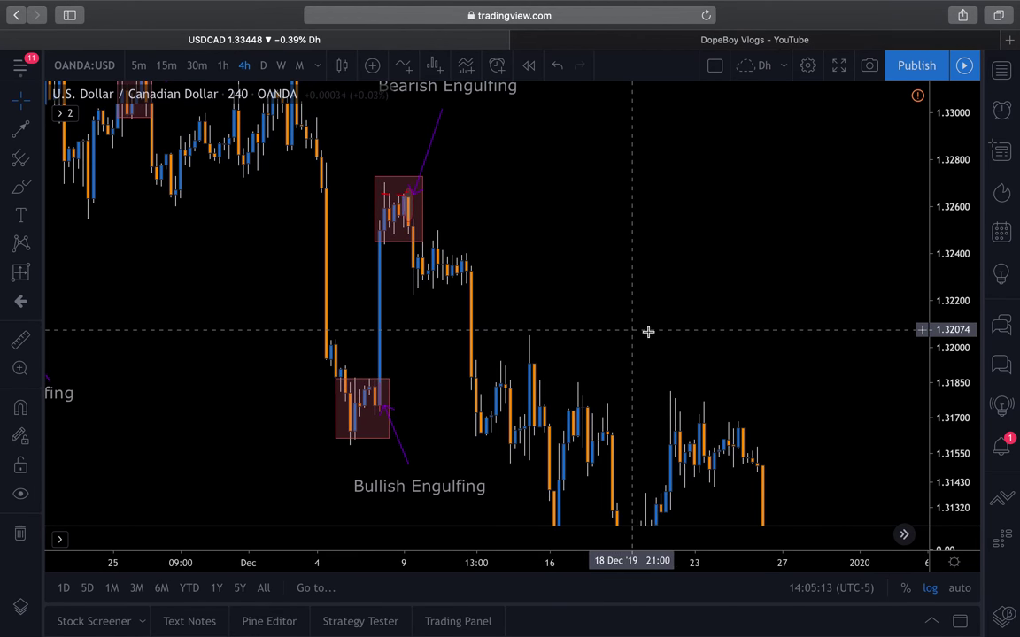
pyautogui.hscroll(-2, 649, 332)
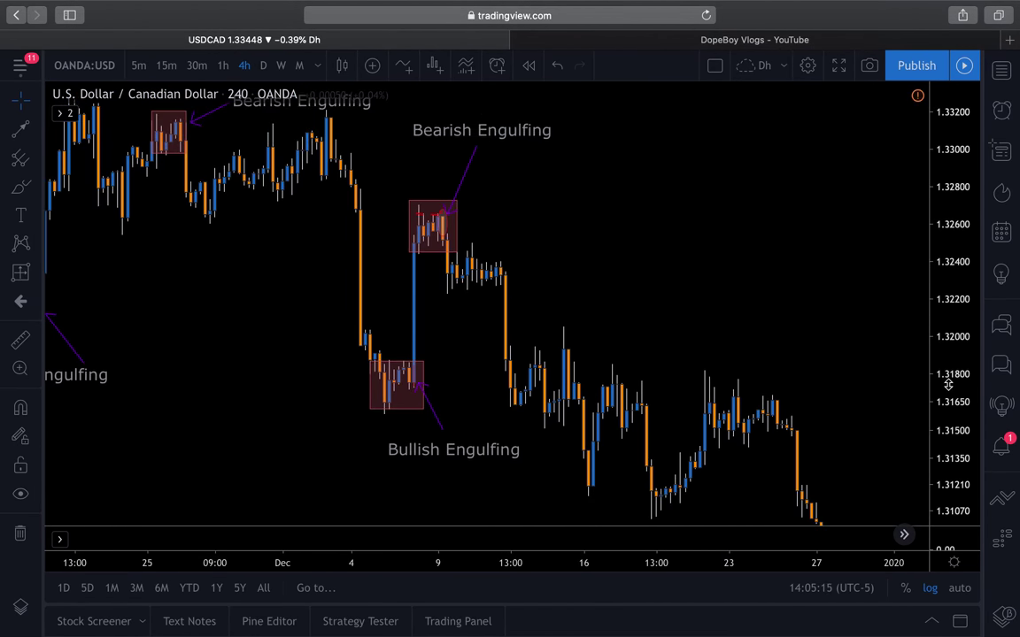
pyautogui.click(414, 383)
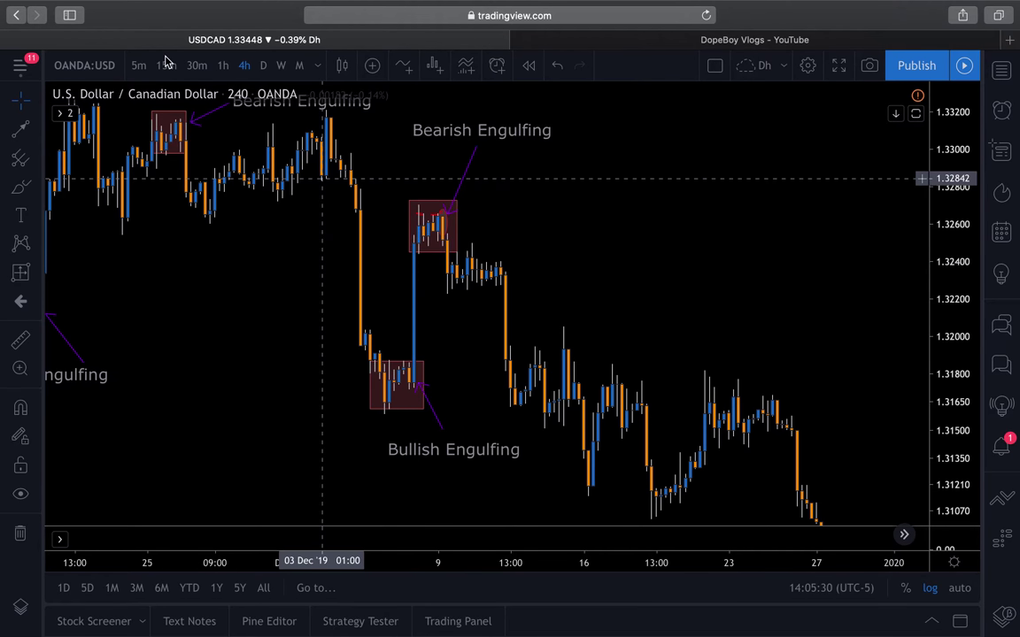
# Return to the 1-hour timeframe and follow the price history from February 2020 back to the early-December engulfing zones
pyautogui.click(222, 64)
pyautogui.scroll(-3, 692, 397)
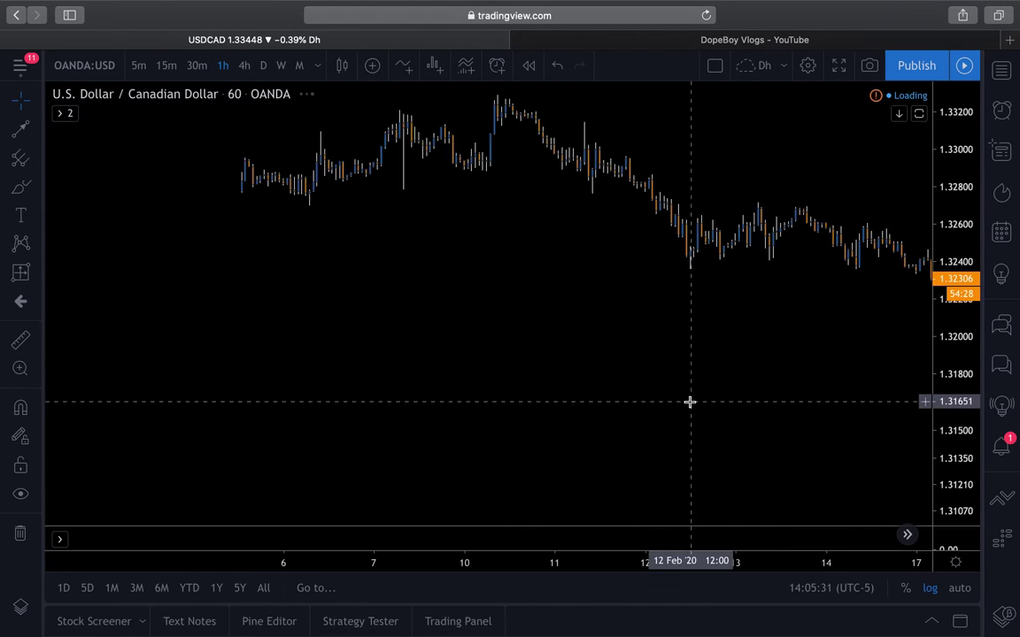
pyautogui.moveTo(947, 345); pyautogui.dragTo(965, 427)
pyautogui.moveTo(425, 368); pyautogui.dragTo(528, 369)
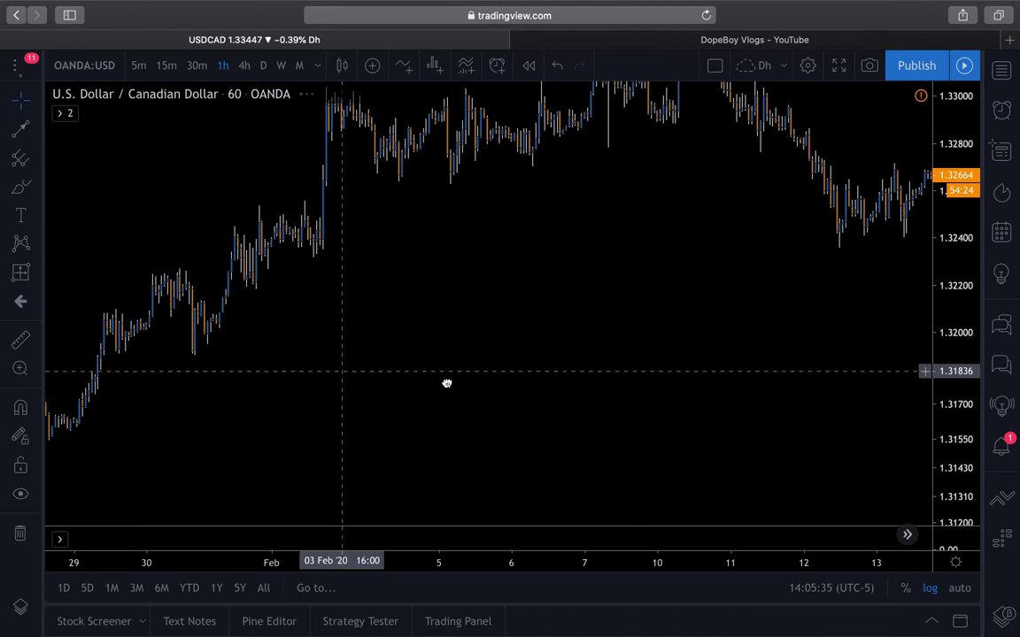
pyautogui.moveTo(448, 382); pyautogui.dragTo(993, 375)
pyautogui.scroll(-3, 557, 403)
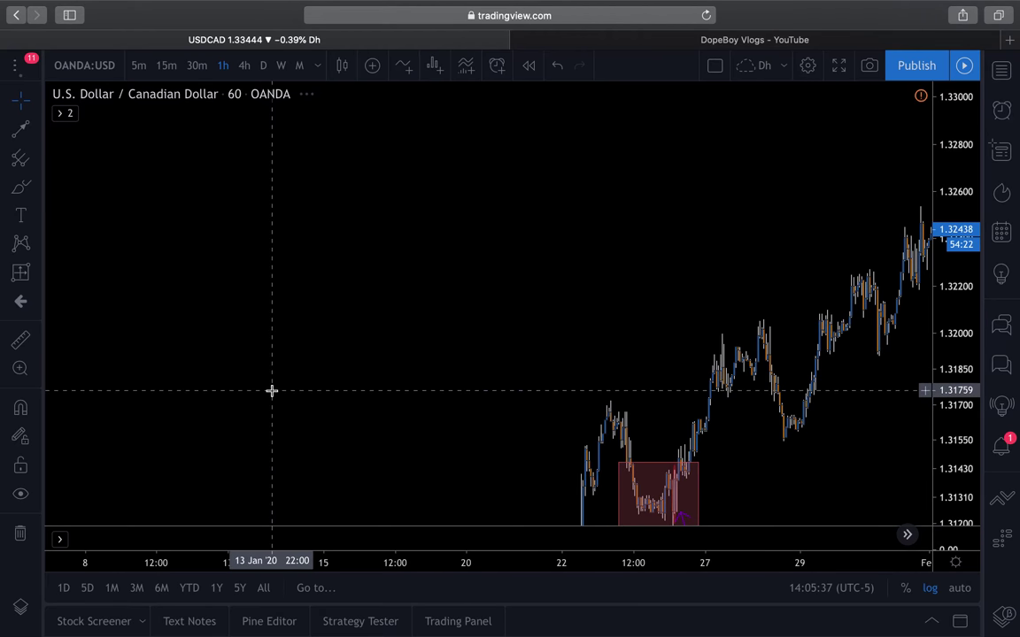
pyautogui.moveTo(340, 380); pyautogui.dragTo(567, 344)
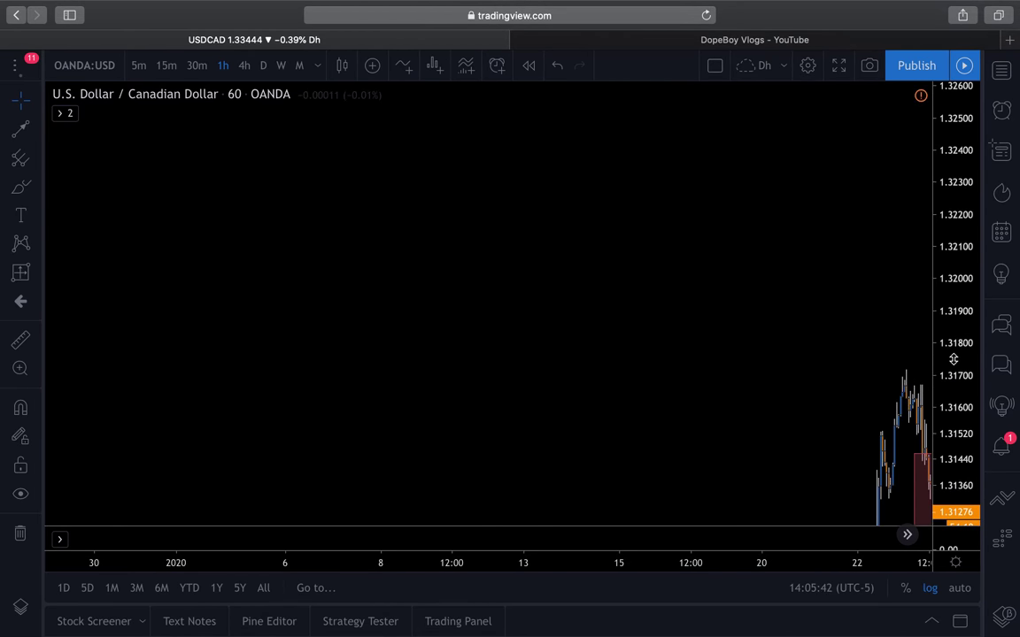
pyautogui.hscroll(10, 290, 348)
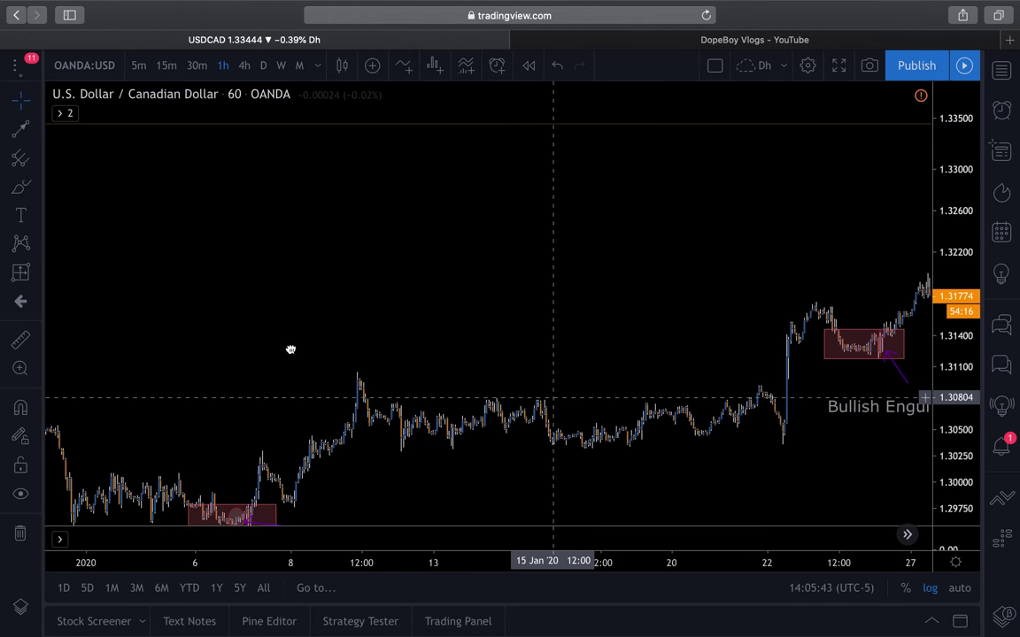
pyautogui.scroll(-4, 606, 403)
pyautogui.hscroll(-10, 611, 420)
pyautogui.scroll(-3, 611, 420)
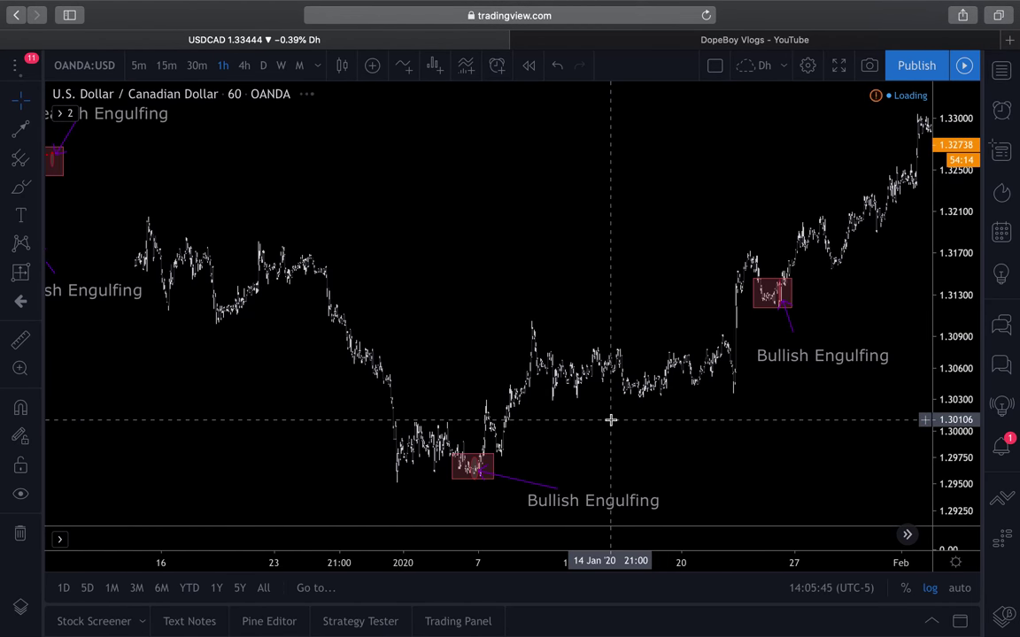
pyautogui.hscroll(-10, 756, 391)
pyautogui.scroll(5, 740, 389)
pyautogui.scroll(2, 371, 396)
pyautogui.hscroll(5, 354, 397)
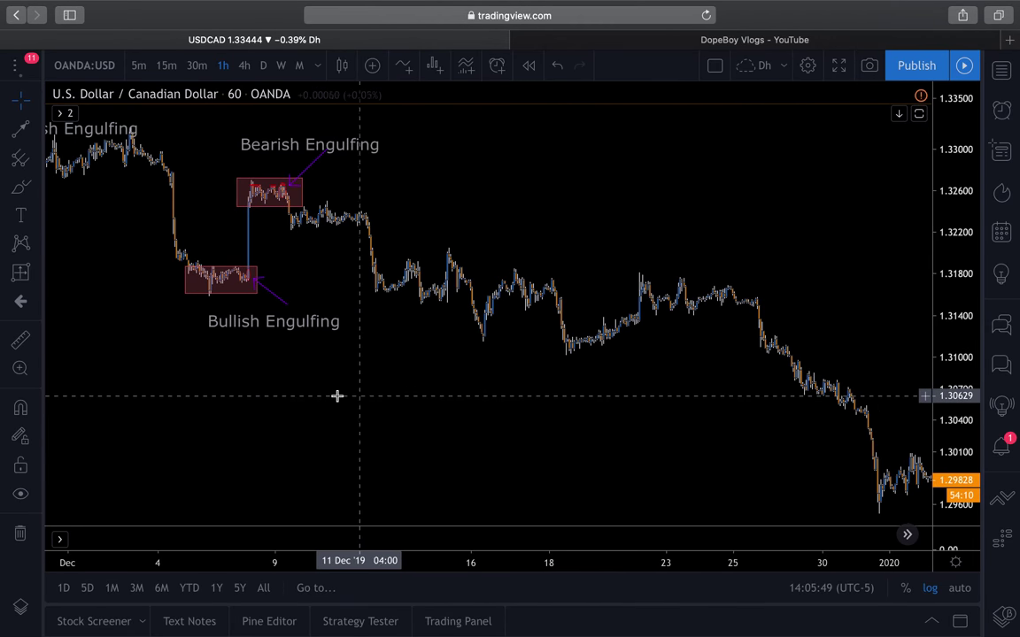
# Examine the circled bullish engulfing candle of 6 December in the lower marked zone on the 1-hour chart
pyautogui.hscroll(-8, 543, 422)
pyautogui.moveTo(966, 352); pyautogui.dragTo(966, 323)
pyautogui.scroll(4, 850, 351)
pyautogui.scroll(3, 849, 353)
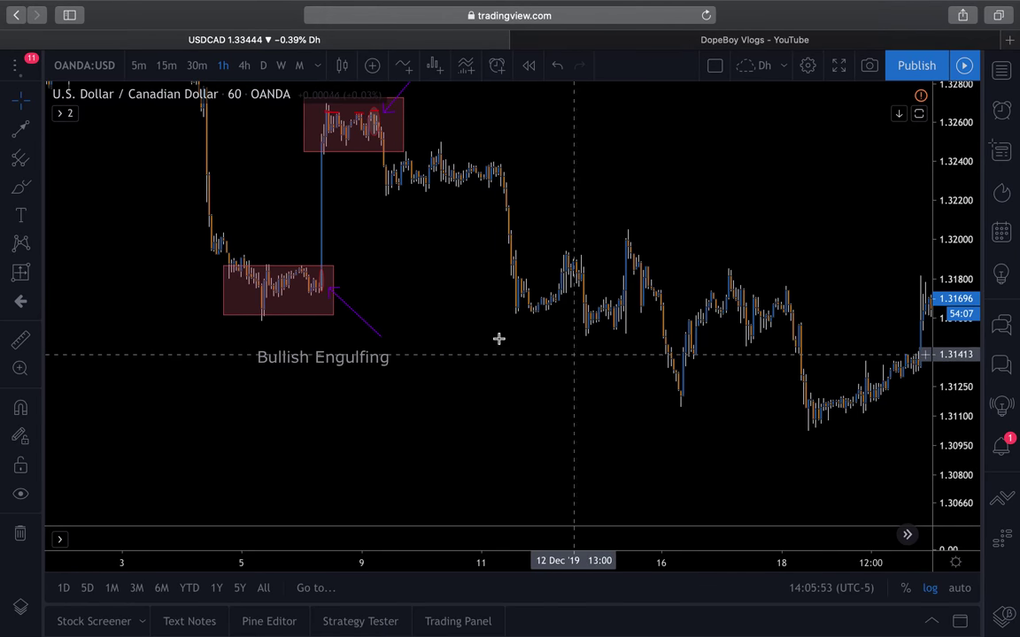
pyautogui.moveTo(359, 318); pyautogui.dragTo(617, 332)
pyautogui.scroll(3, 617, 332)
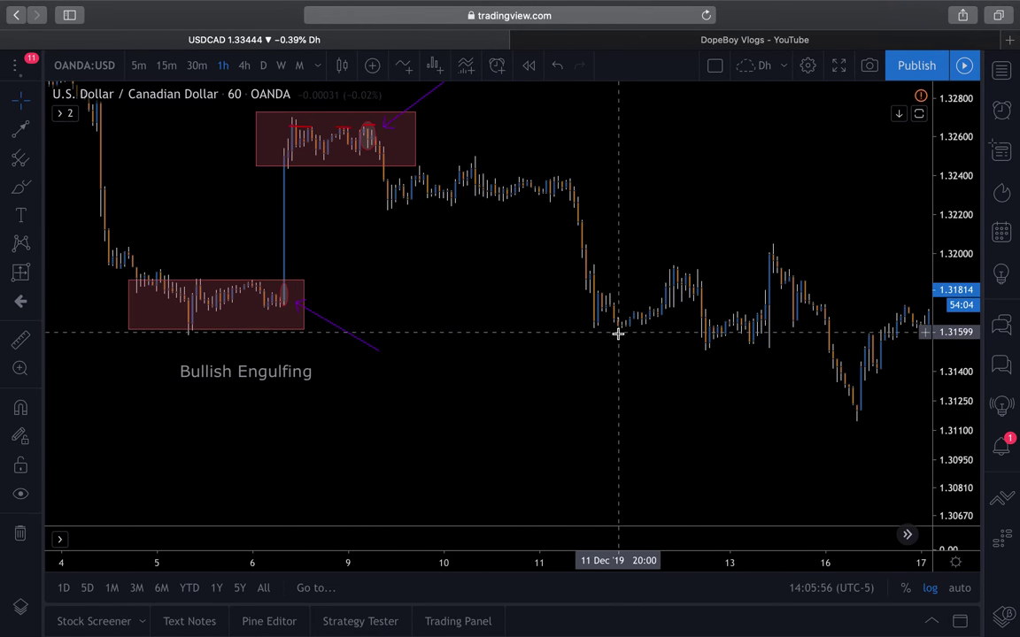
pyautogui.hscroll(-5, 573, 328)
pyautogui.click(354, 319)
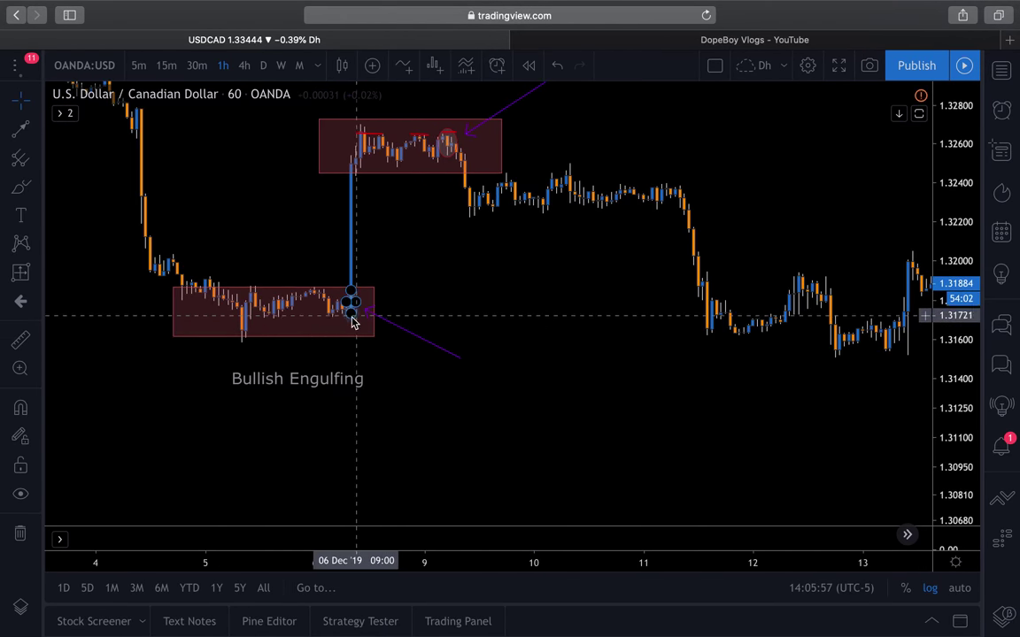
pyautogui.click(561, 314)
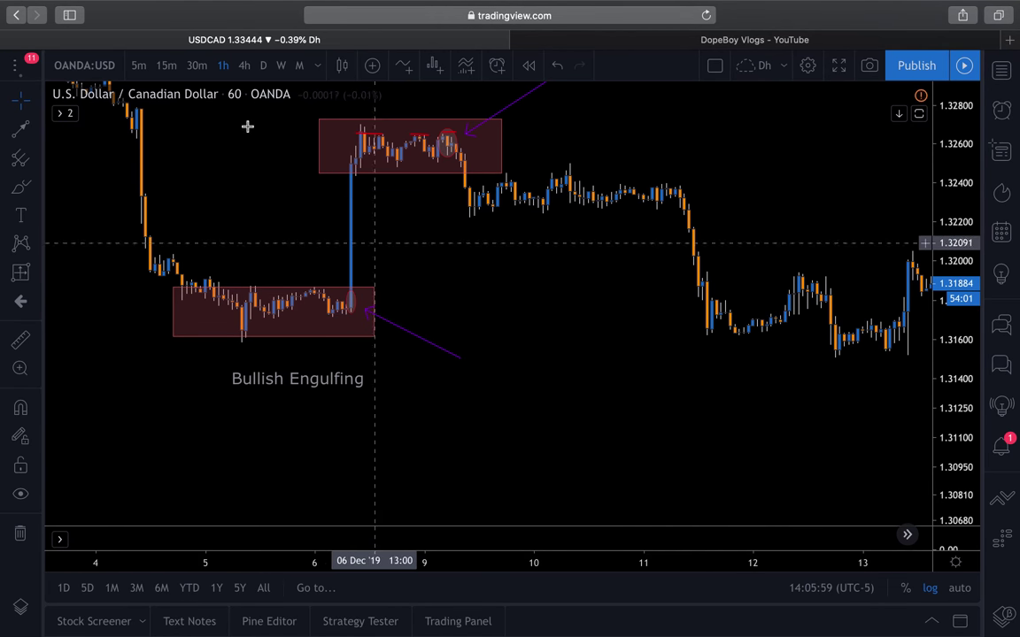
# Switch to the 30-minute timeframe and follow the price history from February 2020 back to the early-December engulfing zones
pyautogui.click(196, 64)
pyautogui.scroll(-5, 707, 342)
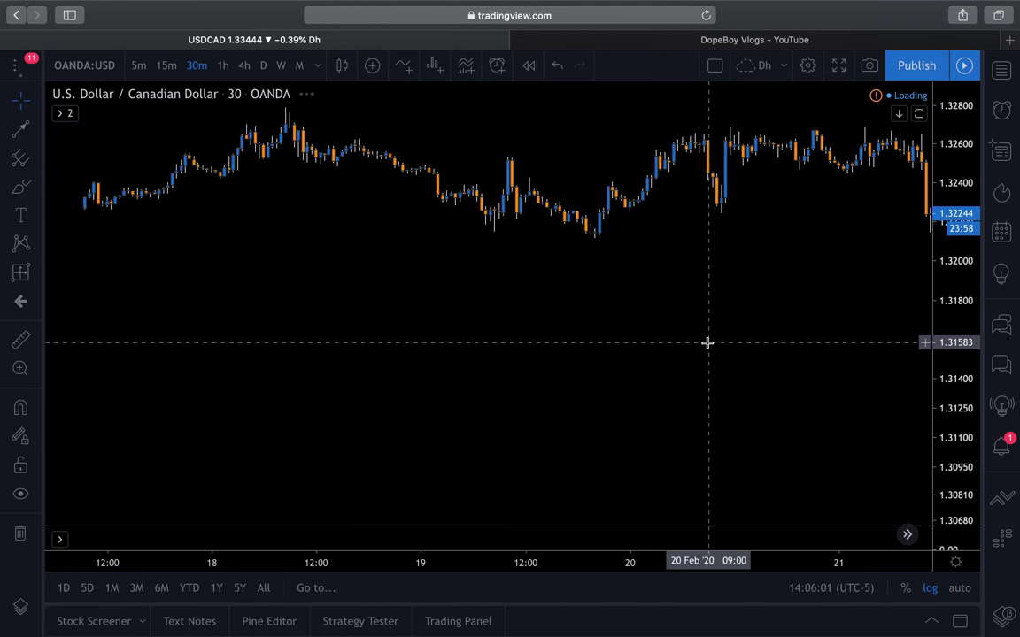
pyautogui.scroll(-10, 707, 342)
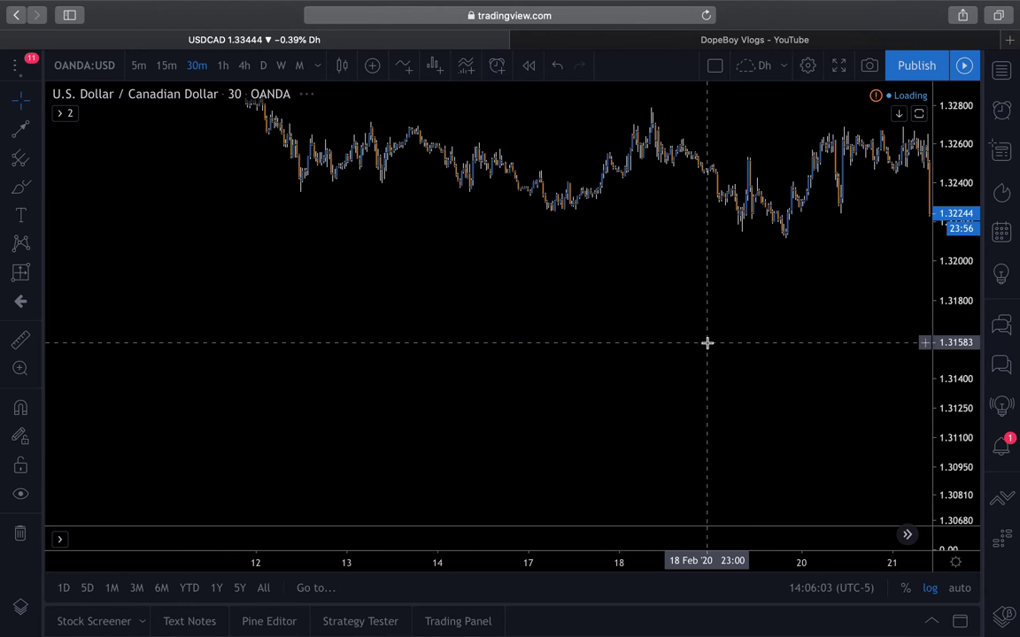
pyautogui.moveTo(946, 348); pyautogui.dragTo(947, 416)
pyautogui.scroll(-3, 884, 302)
pyautogui.scroll(-10, 838, 340)
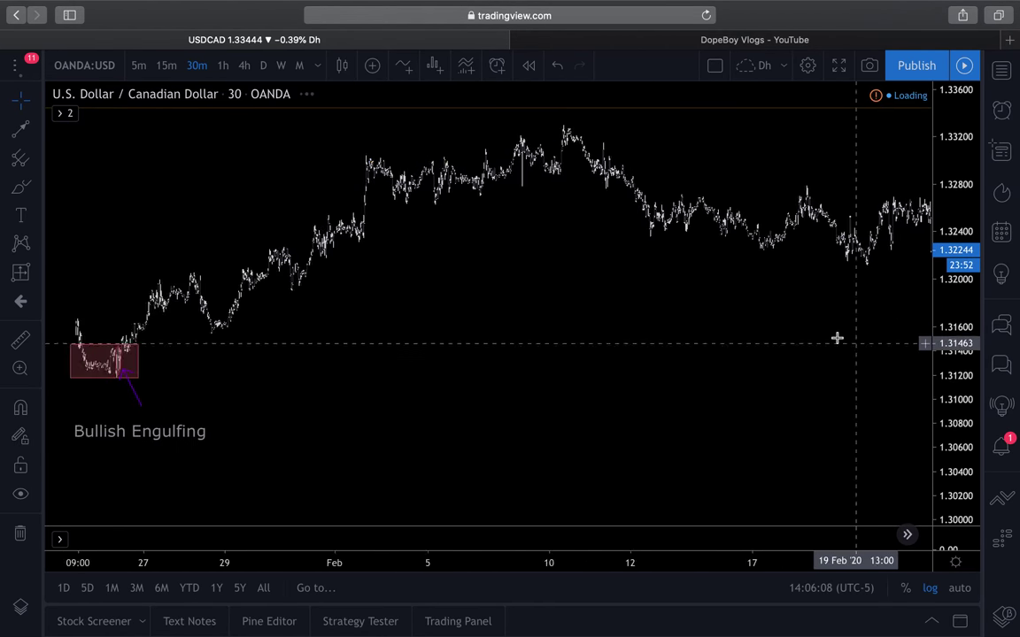
pyautogui.scroll(-2, 830, 352)
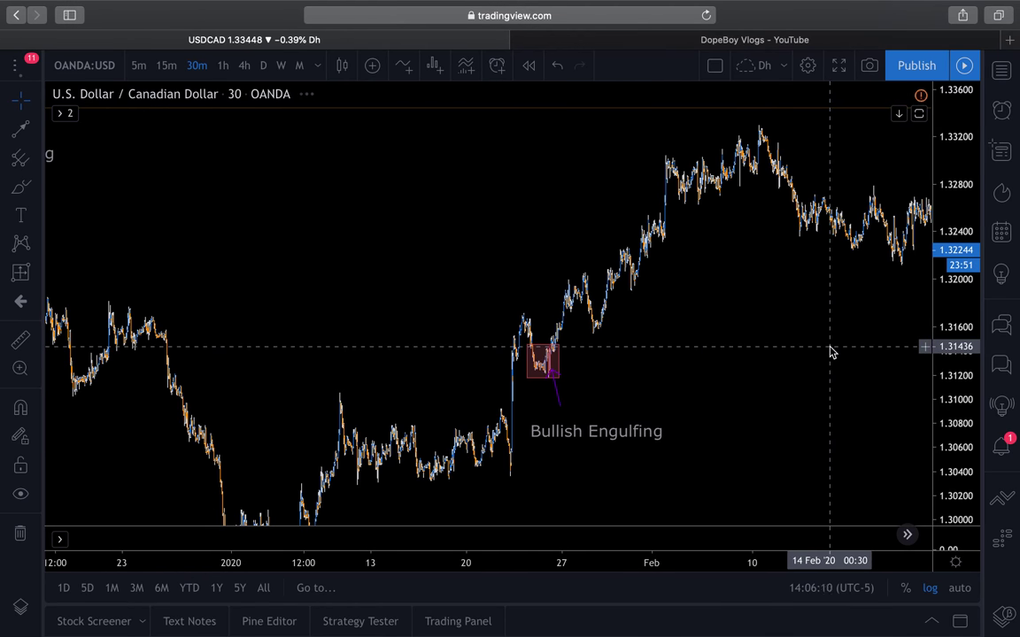
pyautogui.hscroll(-5, 351, 316)
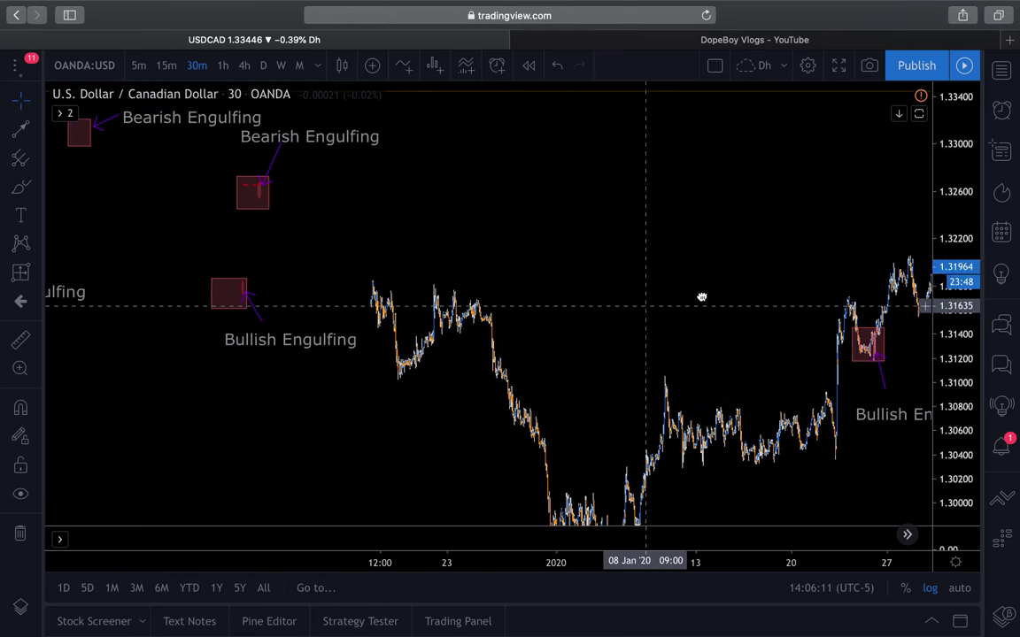
pyautogui.hscroll(-5, 353, 413)
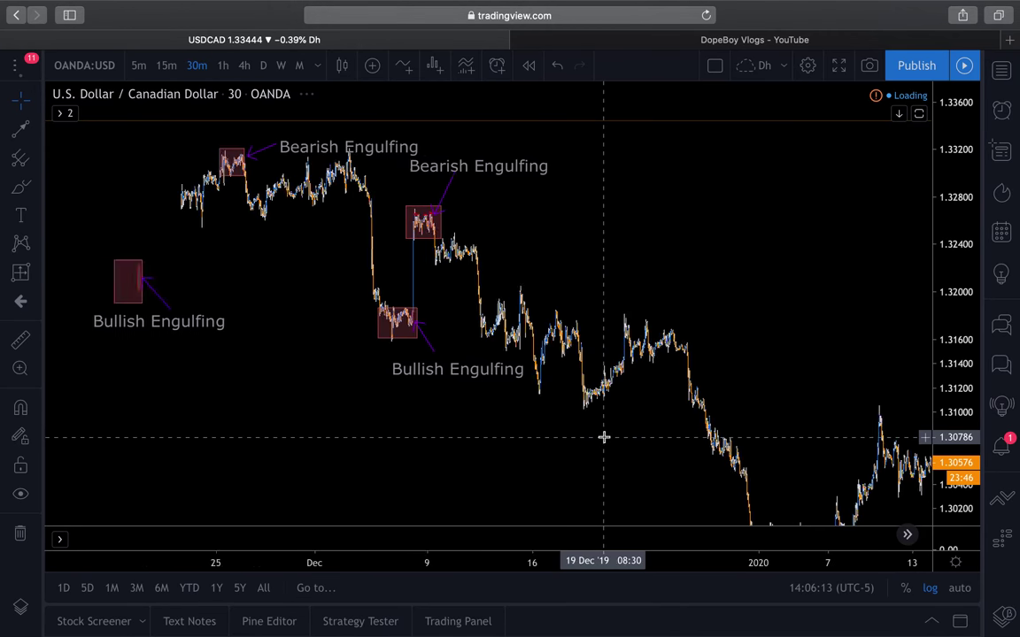
pyautogui.scroll(1, 603, 436)
pyautogui.hscroll(-3, 491, 425)
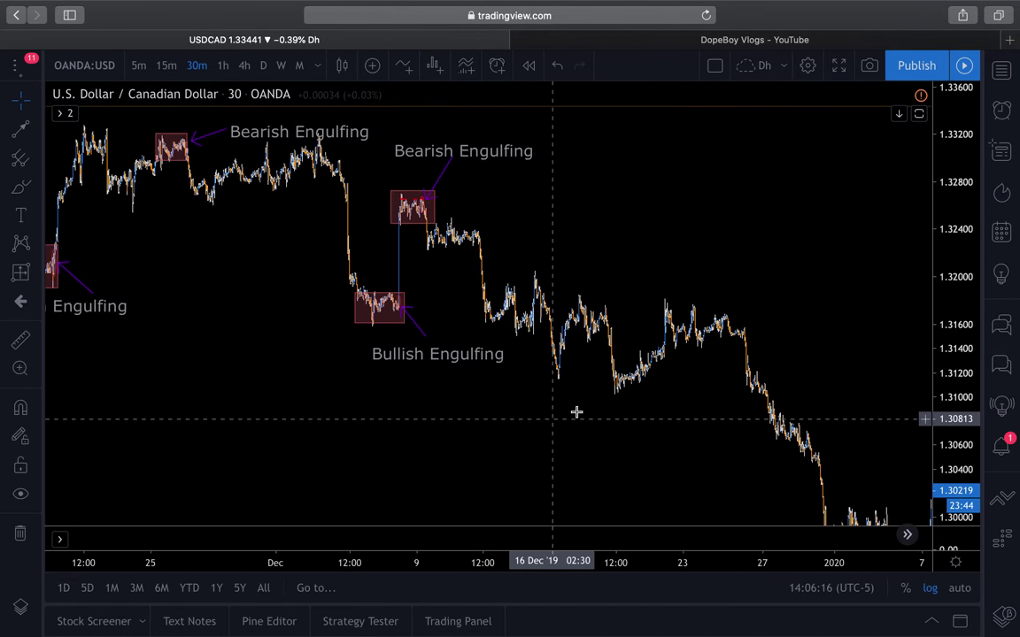
# Examine the circled bullish engulfing candle of 6 December and the rally out of its marked zone on the 30-minute chart
pyautogui.scroll(3, 576, 412)
pyautogui.moveTo(370, 431); pyautogui.dragTo(608, 403)
pyautogui.scroll(5, 778, 391)
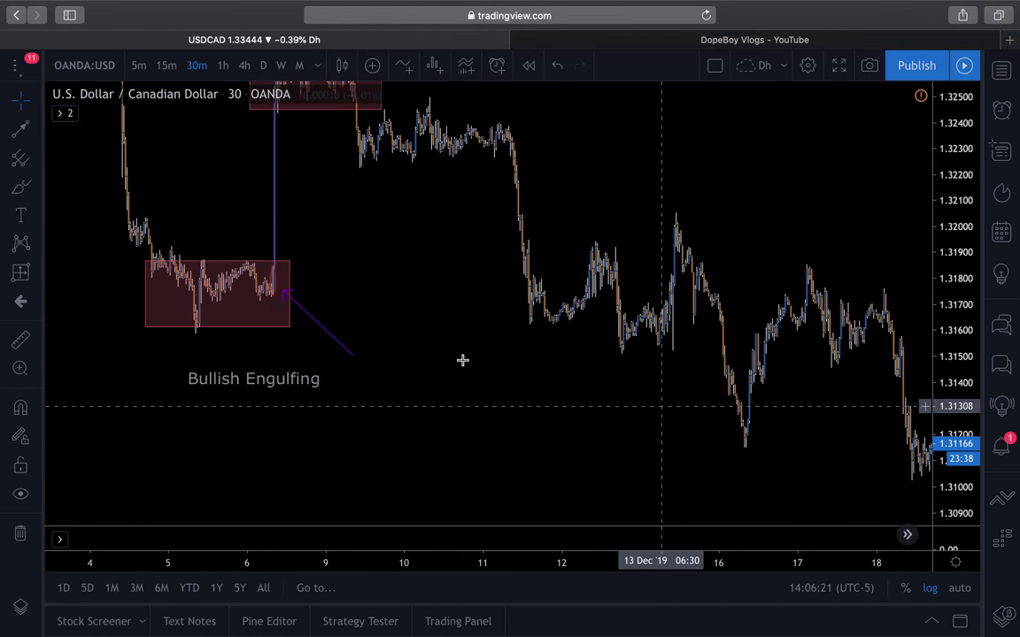
pyautogui.moveTo(385, 354); pyautogui.dragTo(327, 346)
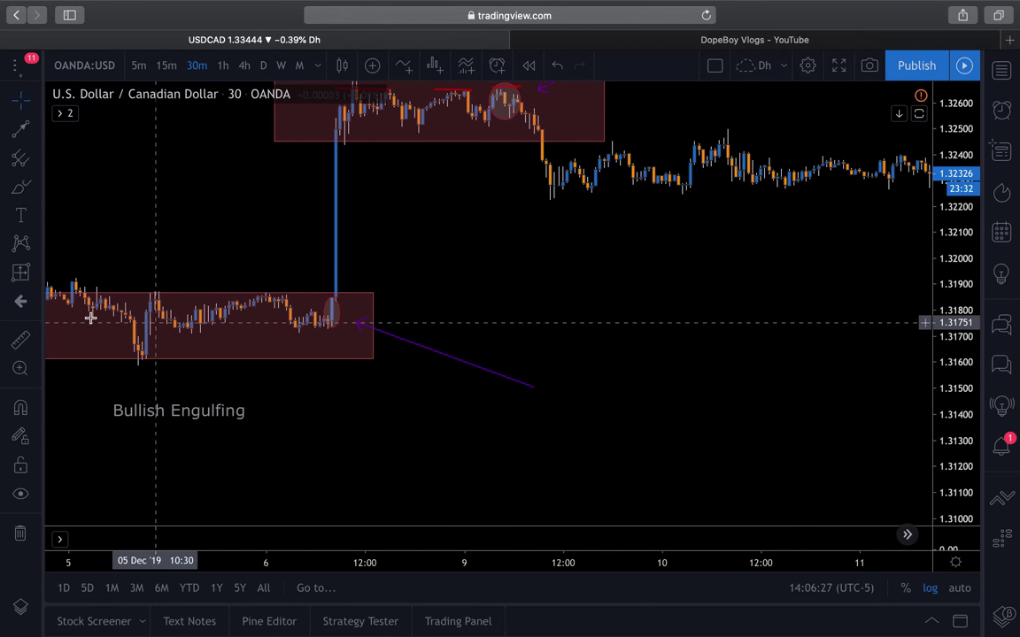
pyautogui.scroll(2, 357, 394)
pyautogui.moveTo(467, 427); pyautogui.dragTo(936, 364)
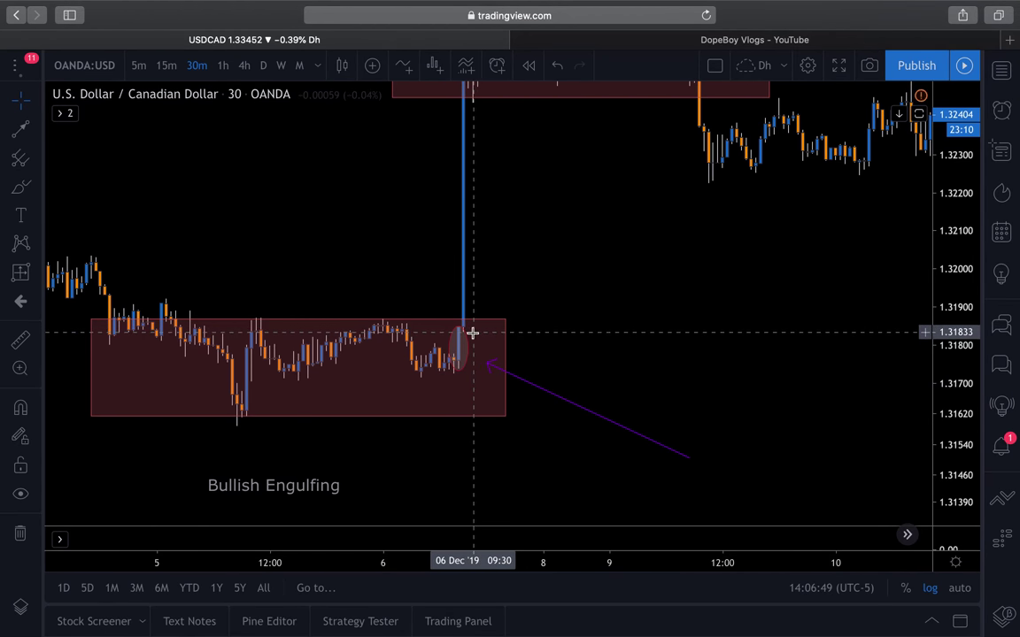
pyautogui.moveTo(959, 306); pyautogui.dragTo(959, 332)
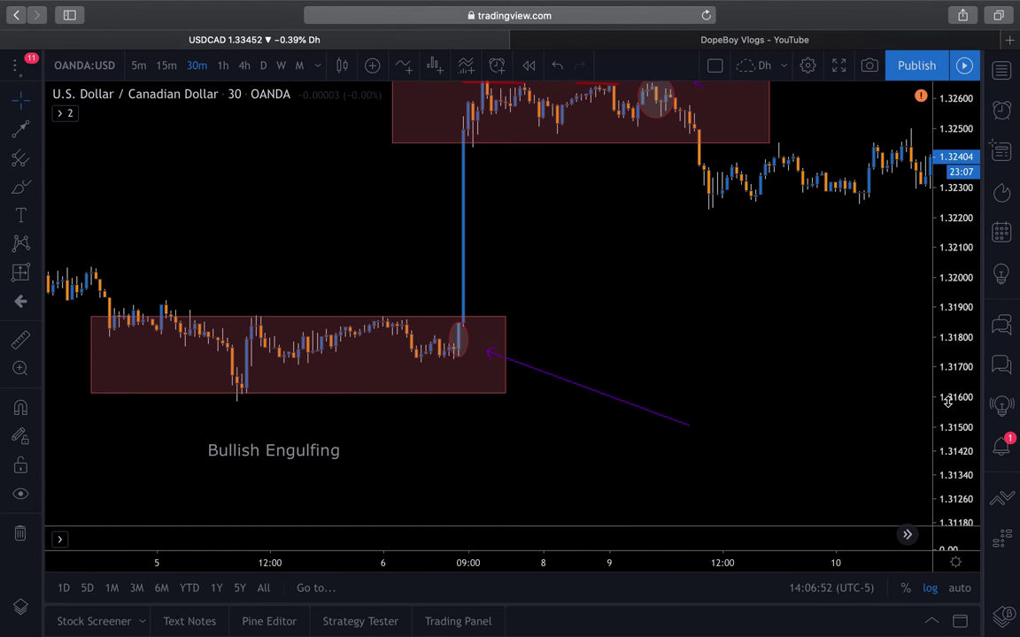
# Measure the 6 December rise from the top of the circled bullish engulfing candle with Price Range, then delete the measurement
pyautogui.click(38, 275)
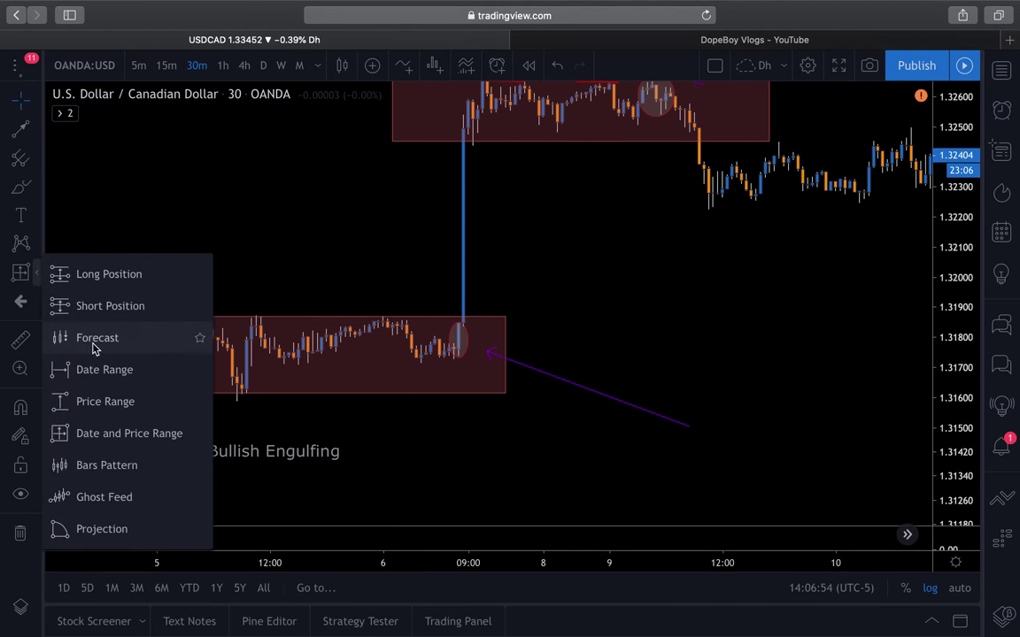
pyautogui.click(100, 403)
pyautogui.click(458, 357)
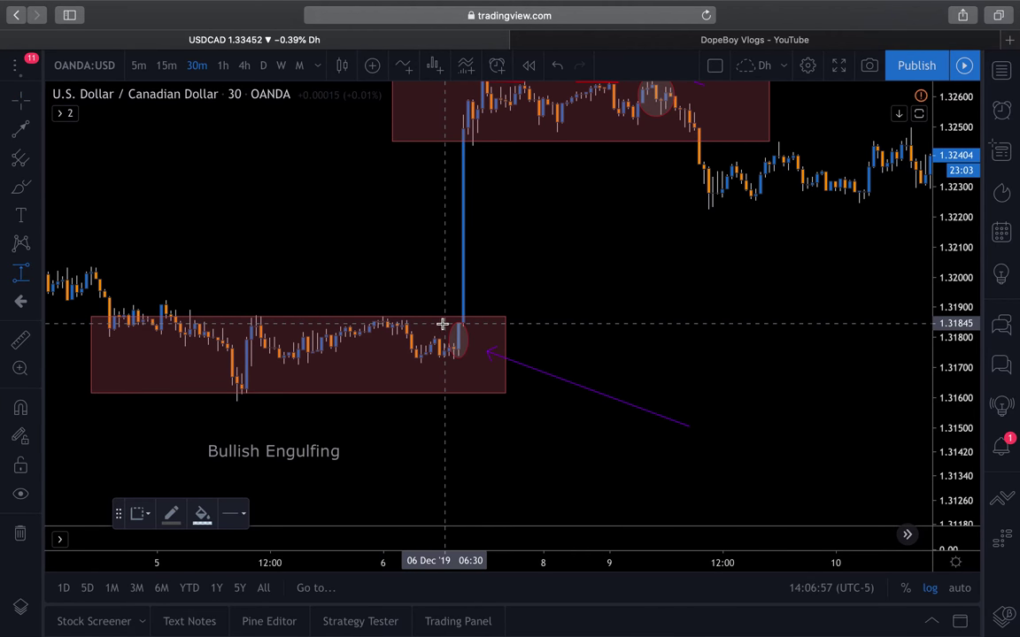
pyautogui.click(442, 324)
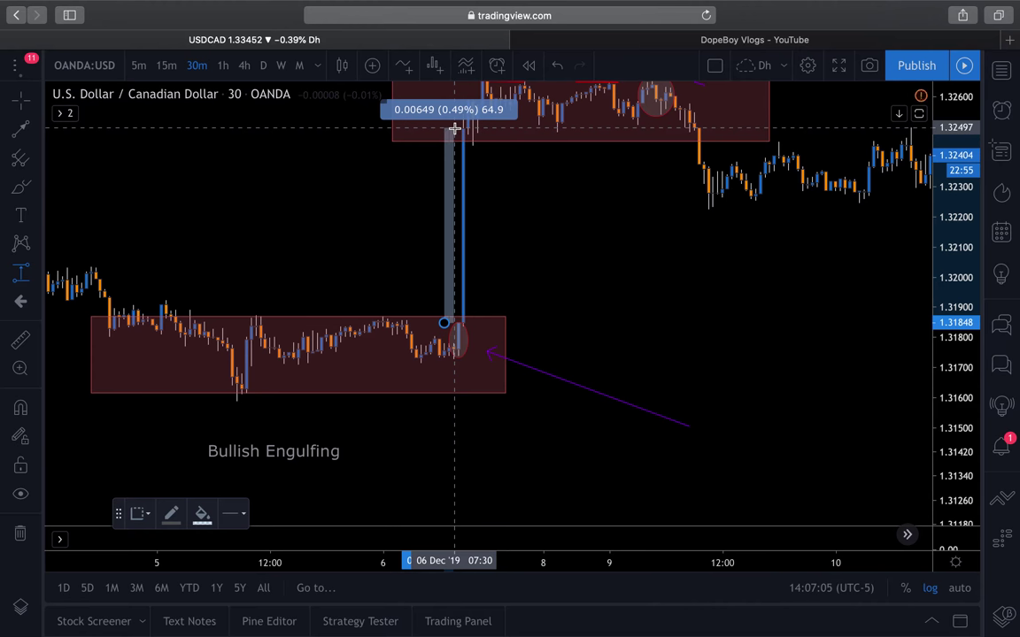
pyautogui.click(454, 129)
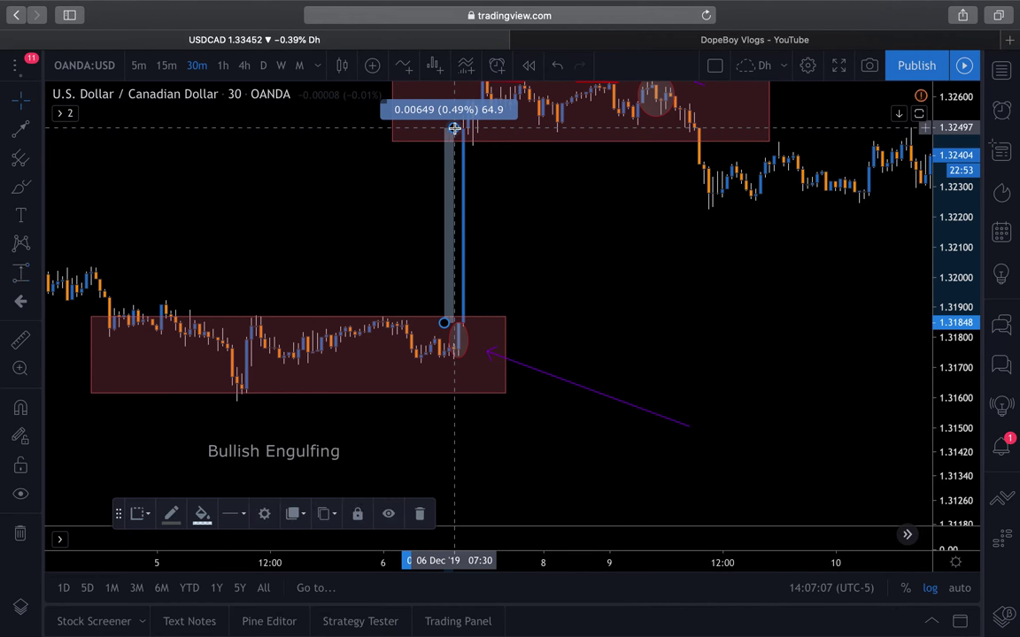
pyautogui.press('Delete')
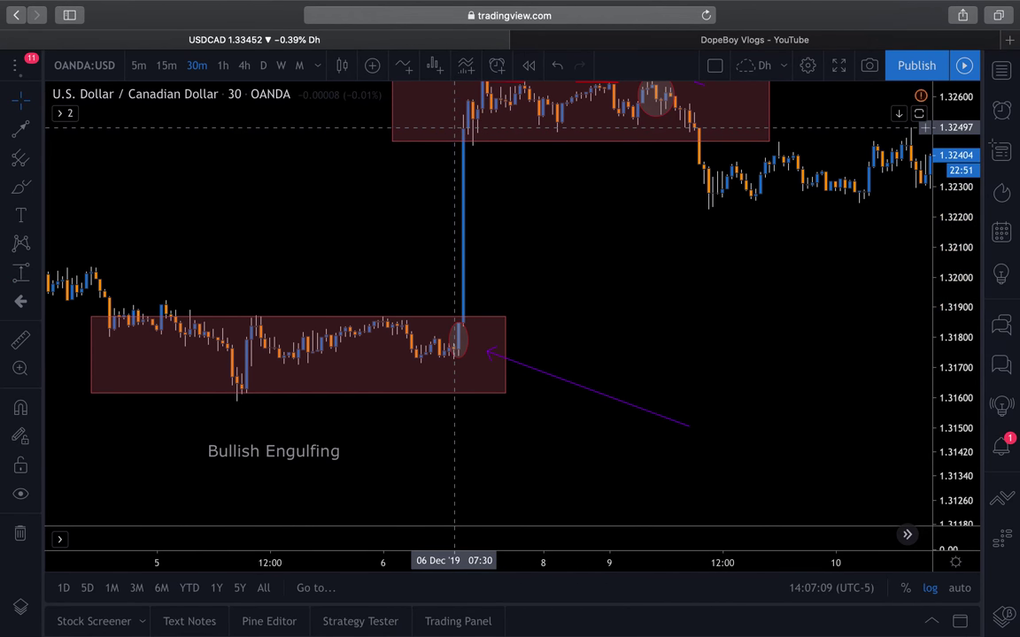
# Switch to the 4-hour timeframe and examine the marked November and early-December engulfing zones together
pyautogui.click(243, 64)
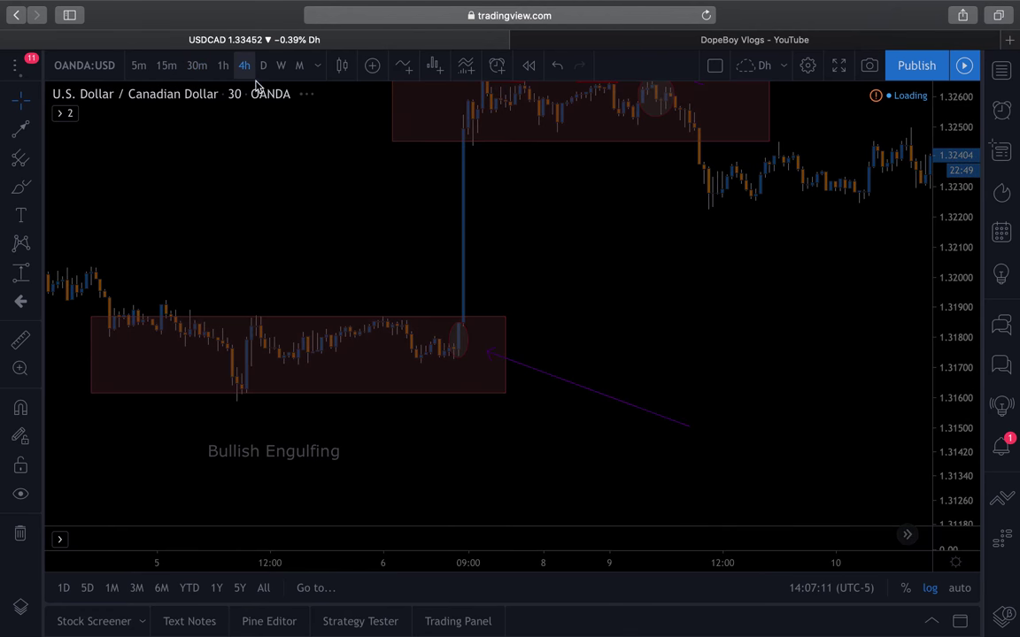
pyautogui.moveTo(939, 257); pyautogui.dragTo(940, 385)
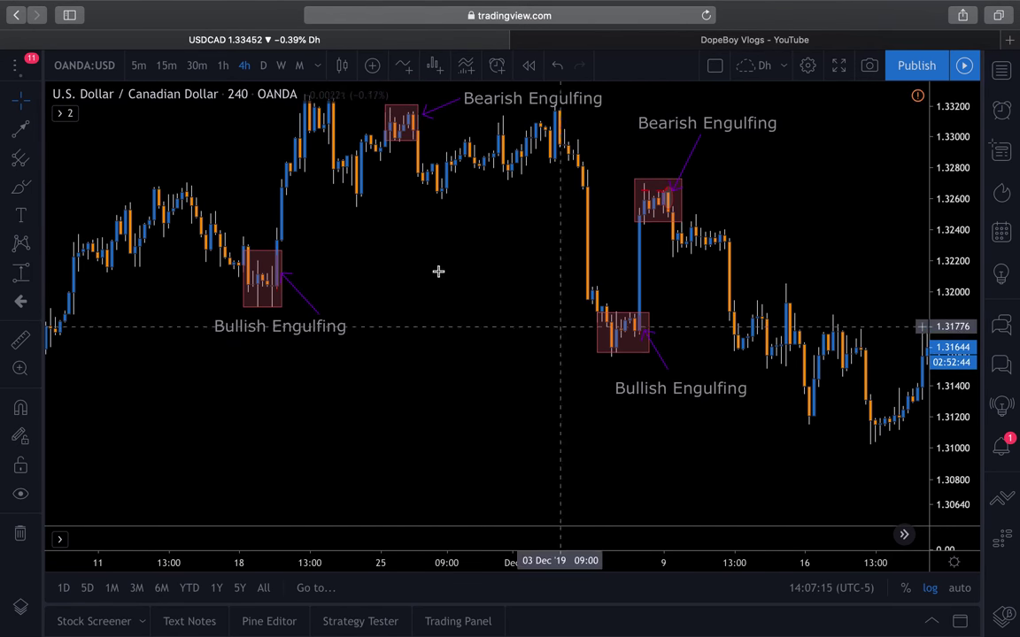
pyautogui.moveTo(527, 393); pyautogui.dragTo(531, 398)
pyautogui.scroll(5, 531, 398)
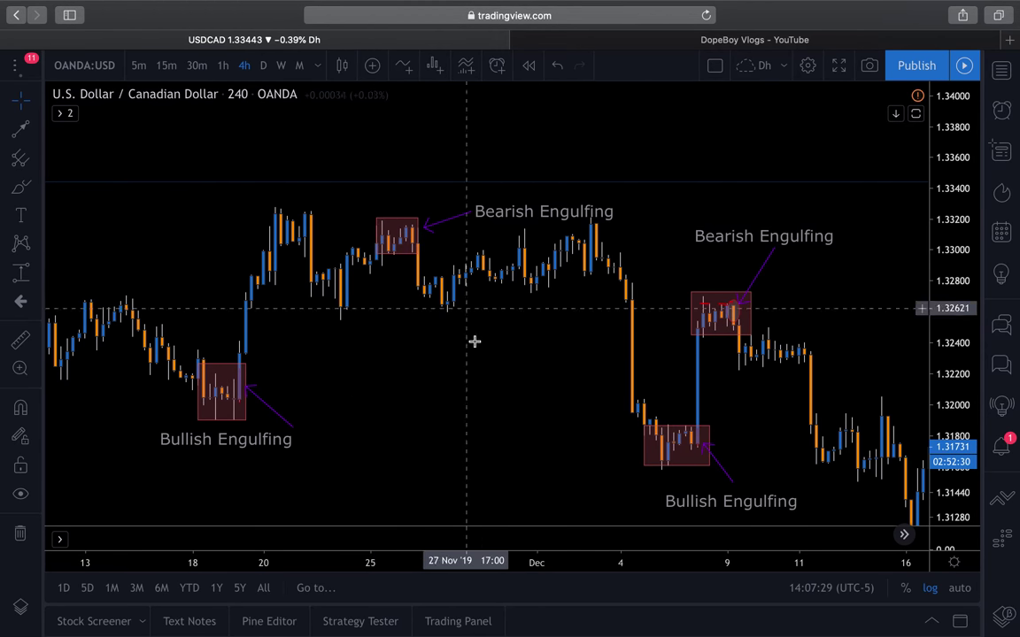
pyautogui.hscroll(-2, 673, 319)
pyautogui.moveTo(955, 208); pyautogui.dragTo(955, 227)
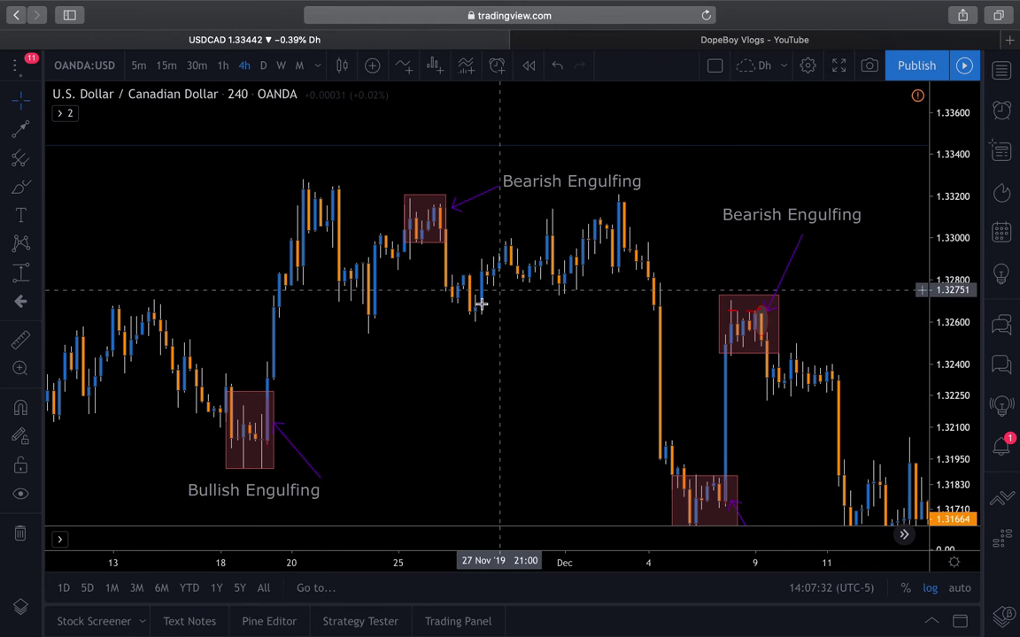
pyautogui.hscroll(2, 460, 307)
pyautogui.hscroll(1, 391, 377)
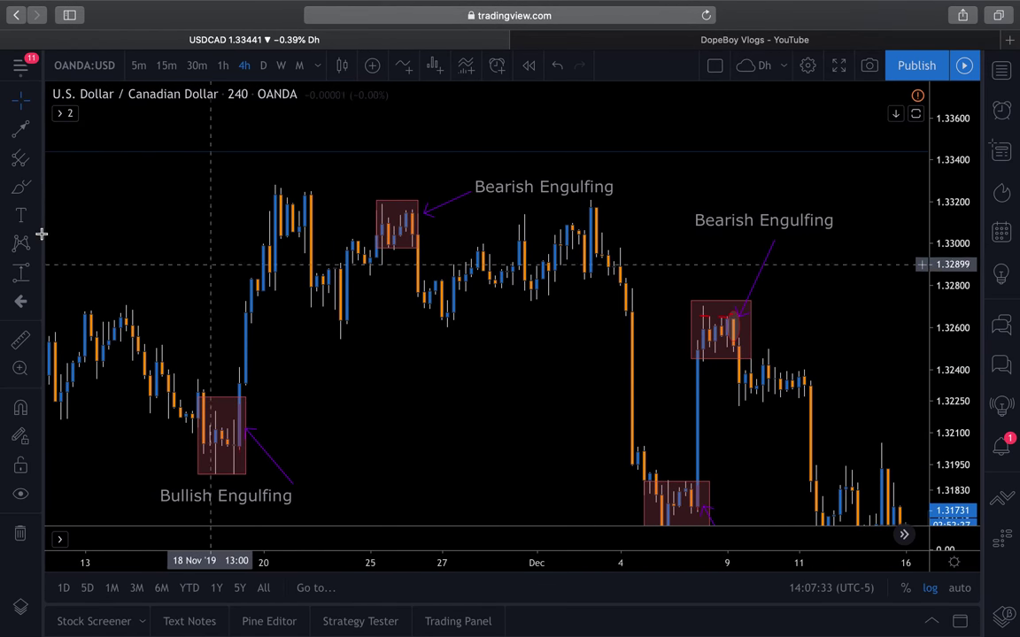
# Measure the drop from the late-November bearish engulfing zone to the 27 November low with Price Range, then remove the measurement
pyautogui.click(414, 241)
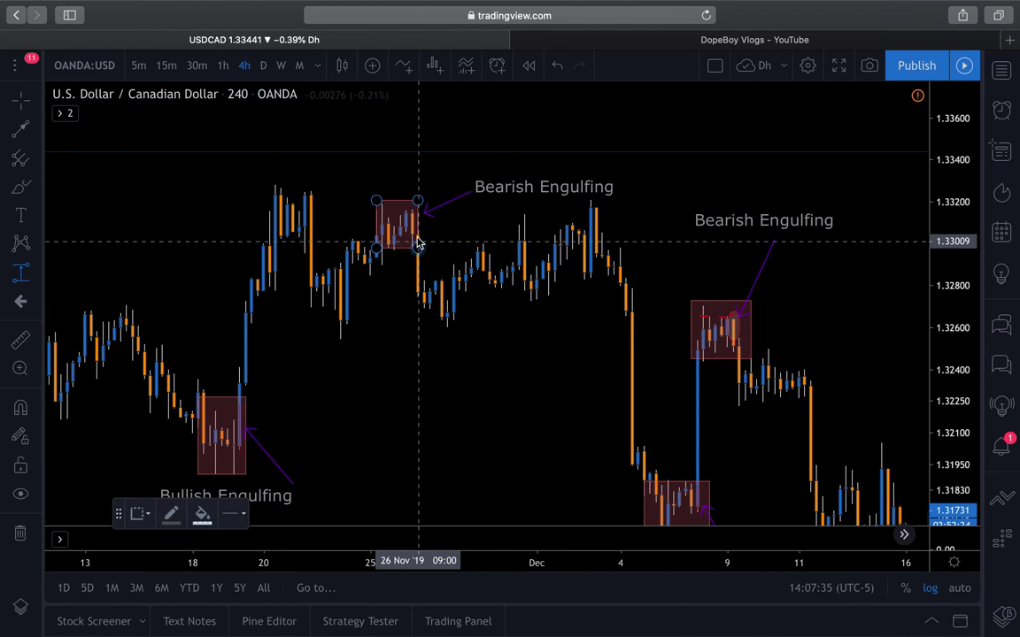
pyautogui.click(407, 232)
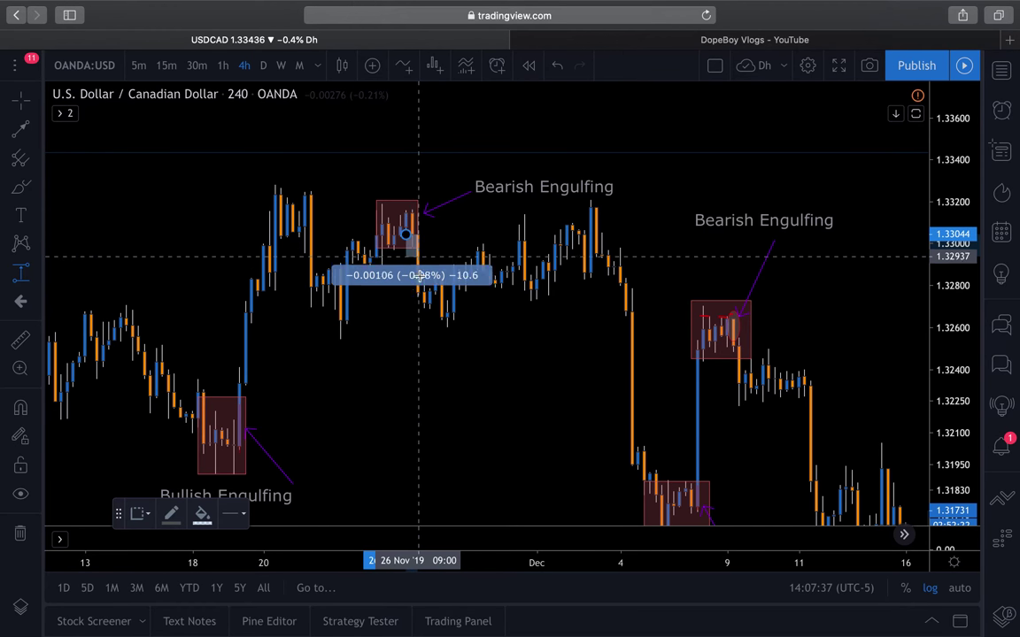
pyautogui.click(443, 330)
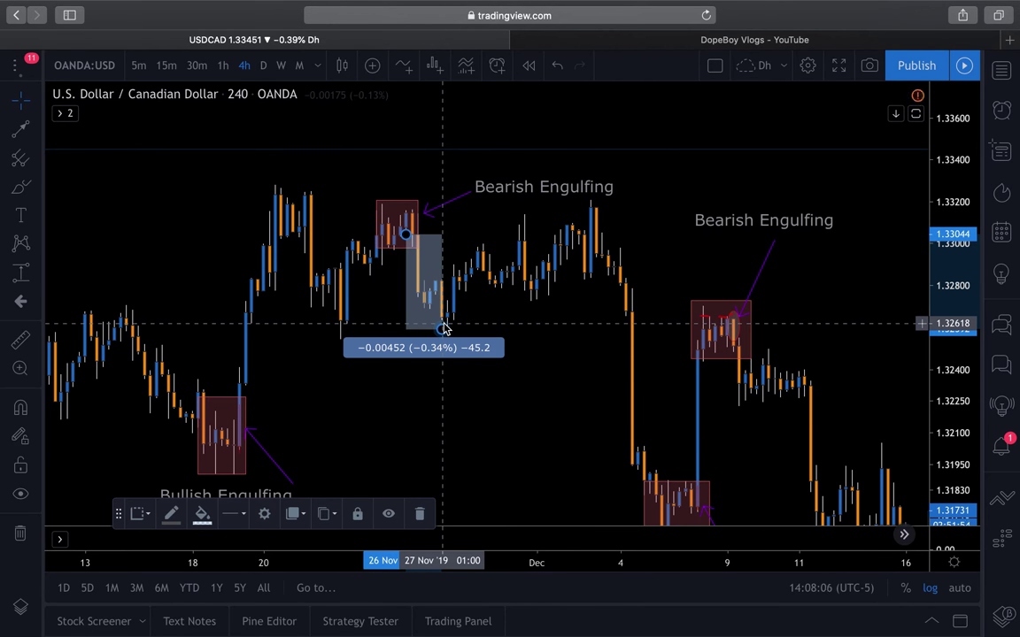
pyautogui.click(444, 328)
pyautogui.scroll(4, 528, 356)
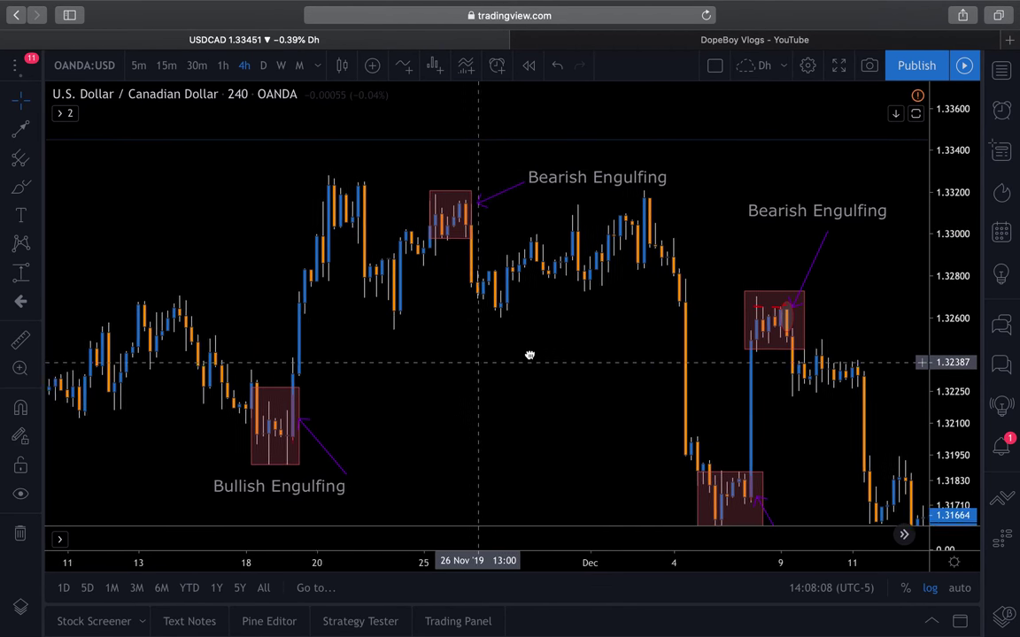
# Compare the marked engulfing zones from October to December on the 4-hour chart
pyautogui.moveTo(955, 369); pyautogui.dragTo(961, 391)
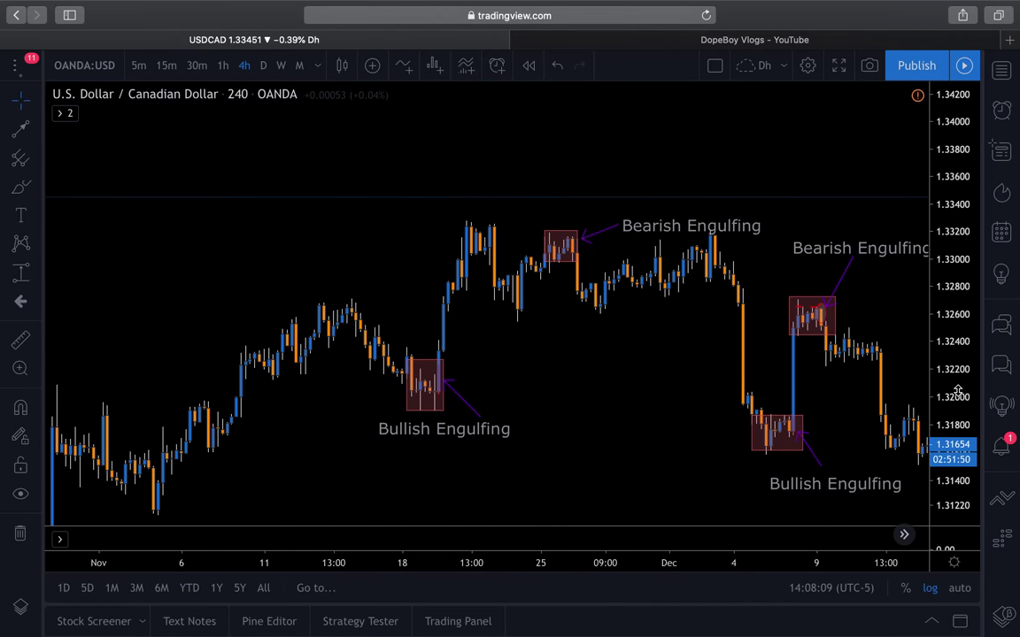
pyautogui.scroll(-3, 605, 350)
pyautogui.scroll(-3, 605, 356)
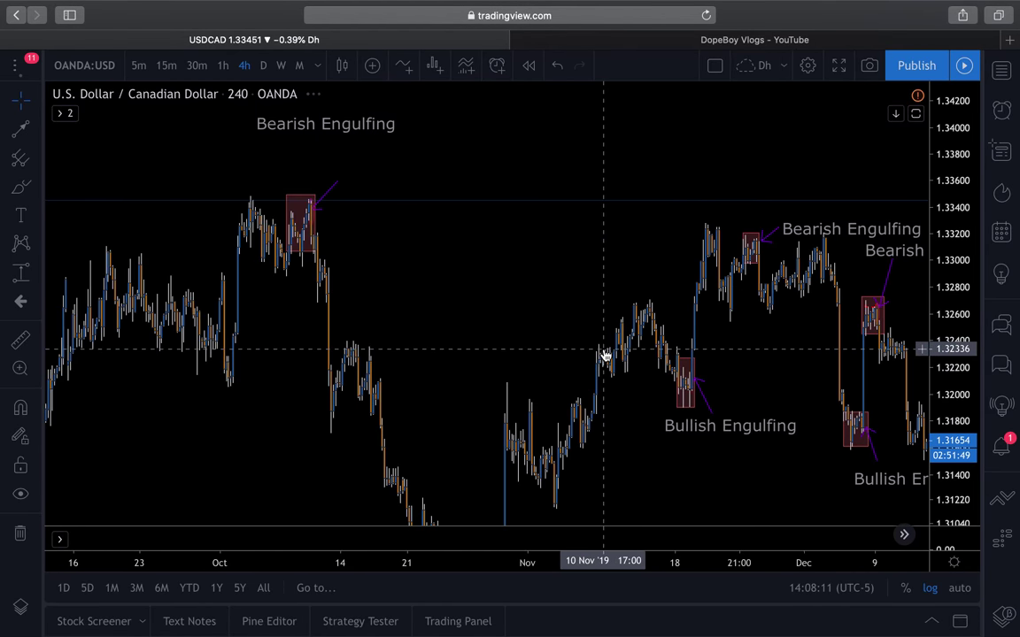
pyautogui.scroll(5, 282, 230)
pyautogui.scroll(2, 373, 255)
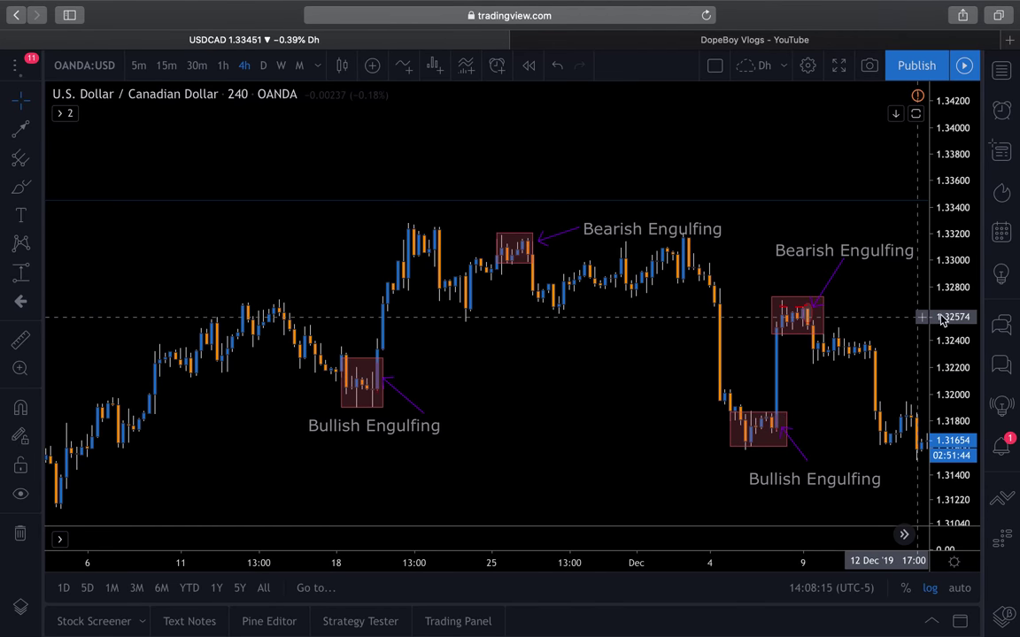
pyautogui.moveTo(954, 319); pyautogui.dragTo(955, 301)
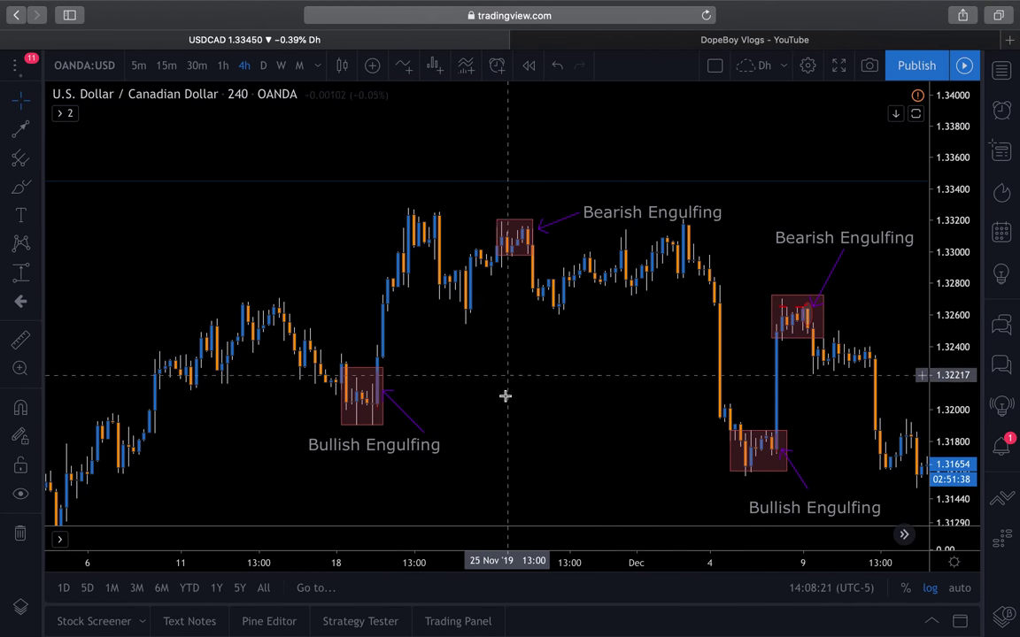
# Return to the 1-hour timeframe and go back through the price history to the November bullish and bearish engulfing zones
pyautogui.click(223, 66)
pyautogui.scroll(-10, 873, 401)
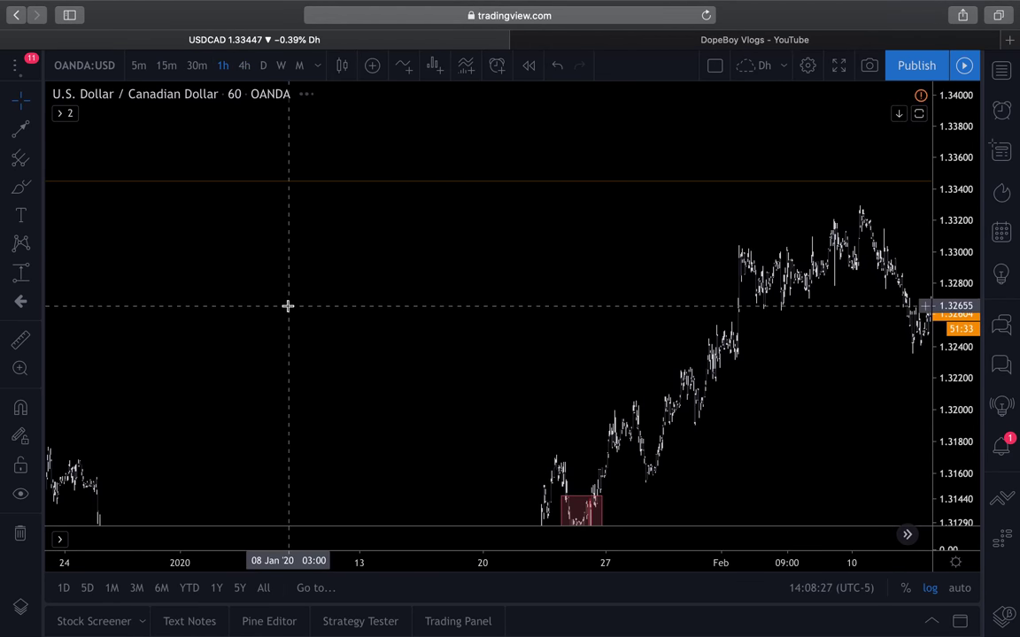
pyautogui.moveTo(523, 306); pyautogui.dragTo(805, 305)
pyautogui.moveTo(64, 374); pyautogui.dragTo(337, 373)
pyautogui.moveTo(501, 342); pyautogui.dragTo(532, 342)
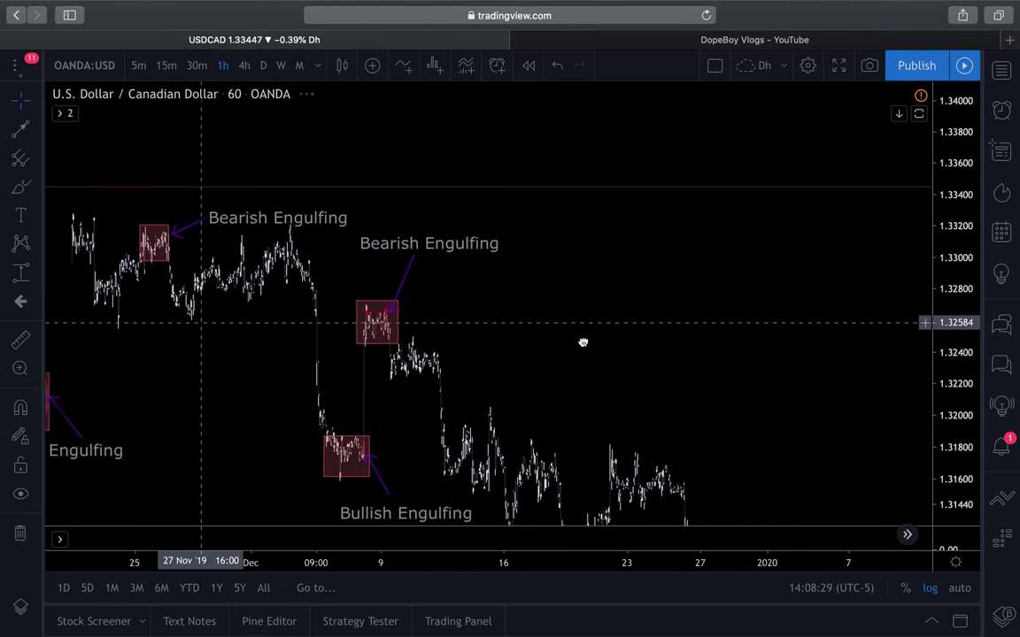
pyautogui.hscroll(-10, 533, 341)
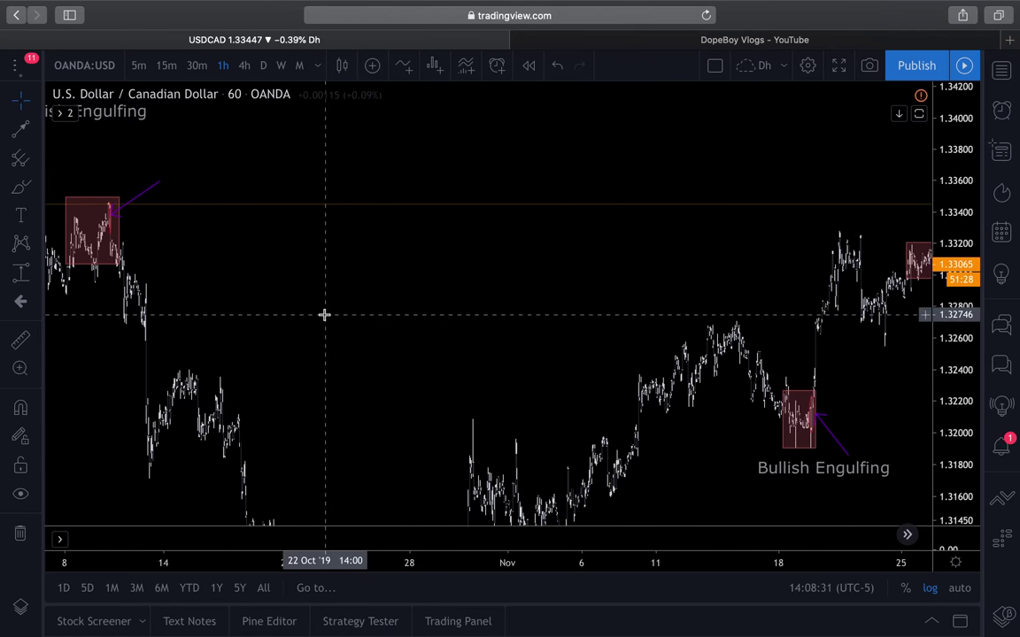
pyautogui.hscroll(10, 421, 344)
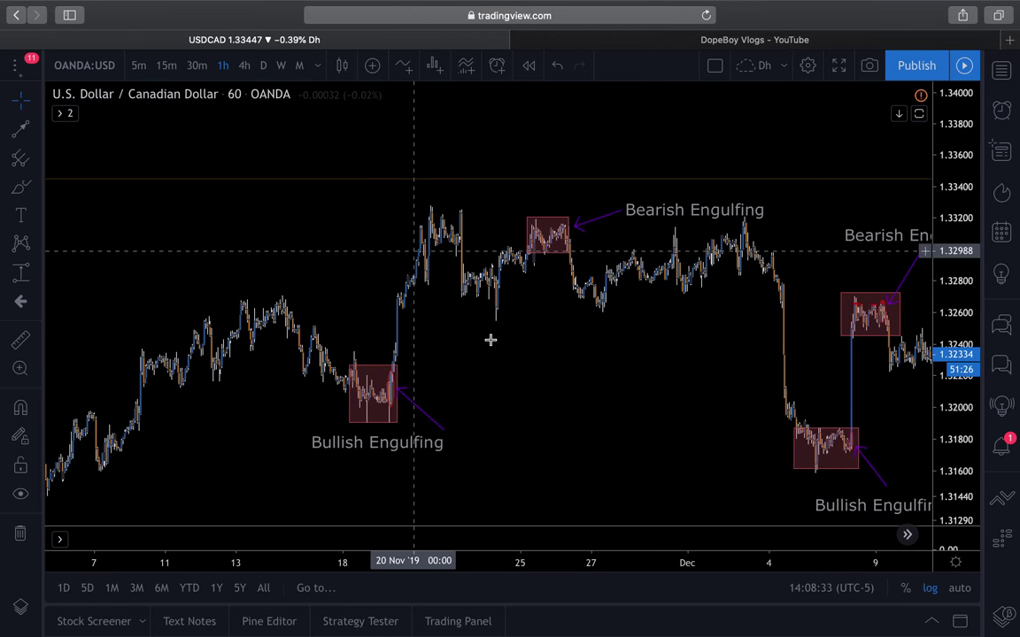
pyautogui.scroll(5, 490, 340)
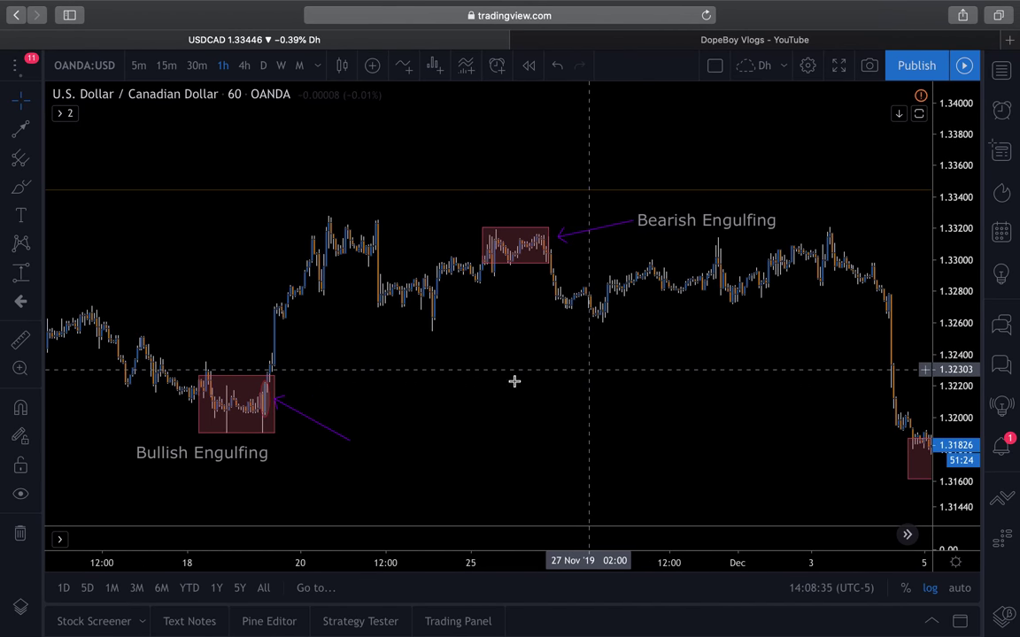
pyautogui.hscroll(3, 530, 382)
pyautogui.hscroll(-8, 618, 355)
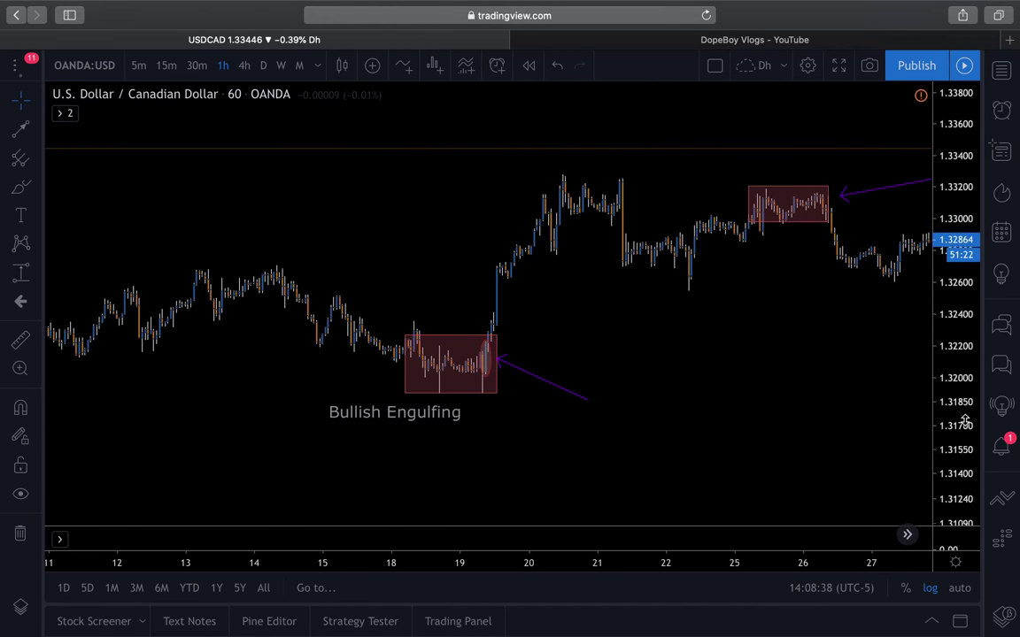
# Examine the bullish engulfing candle of 19 November and its marked zone up close on the 1-hour chart
pyautogui.scroll(4, 683, 348)
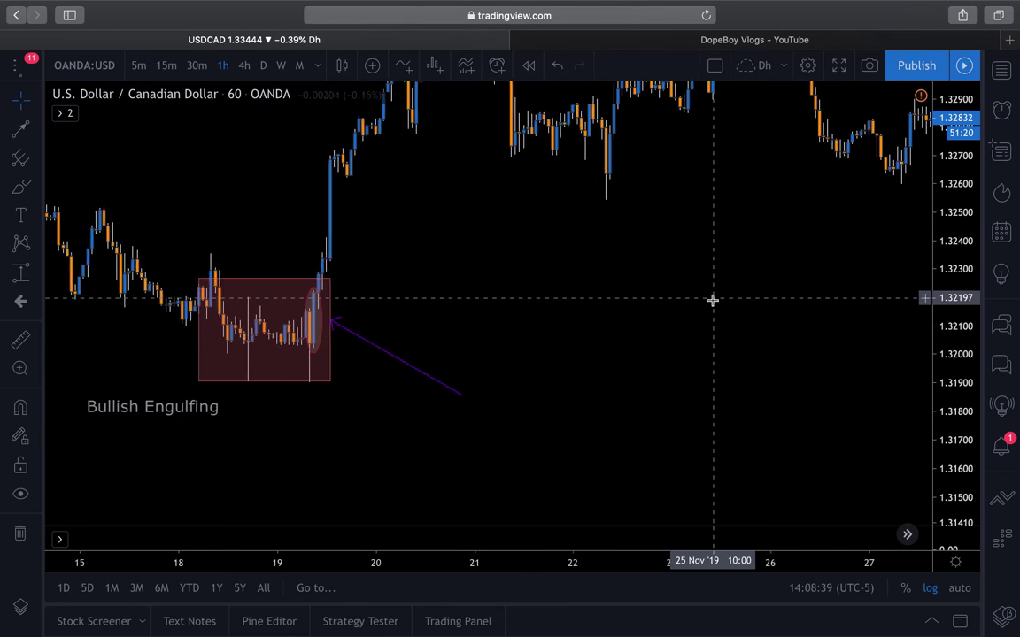
pyautogui.scroll(2, 407, 294)
pyautogui.hscroll(-6, 699, 295)
pyautogui.scroll(2, 714, 295)
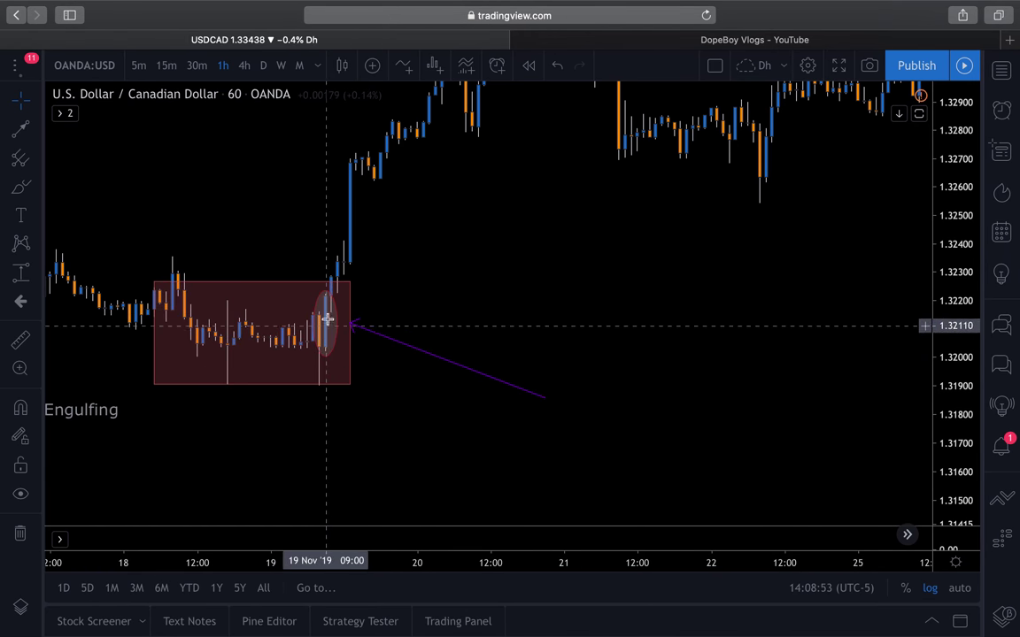
pyautogui.moveTo(329, 299)
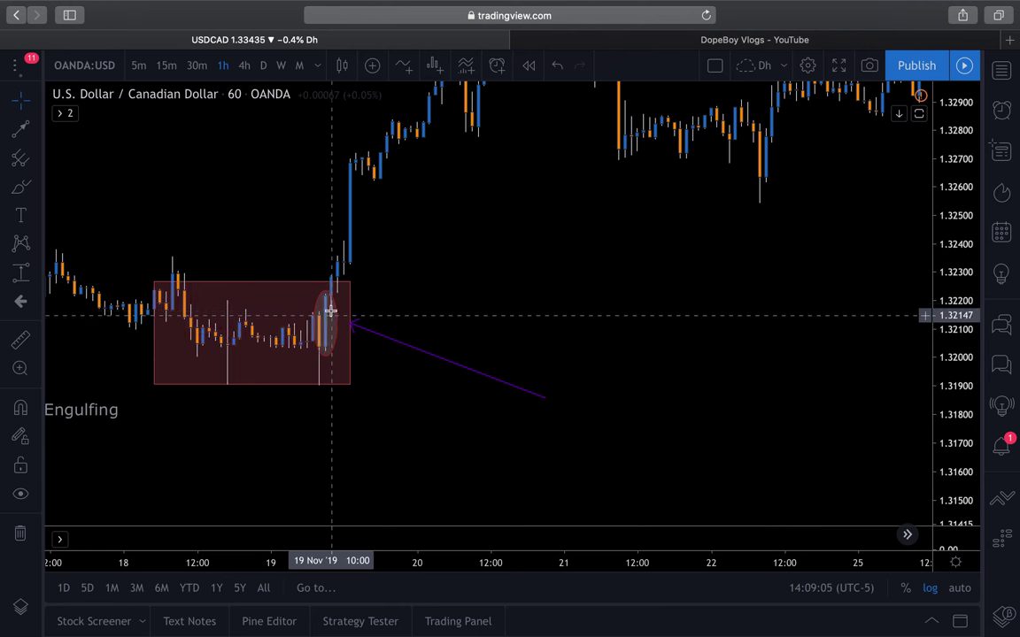
pyautogui.scroll(-5, 335, 299)
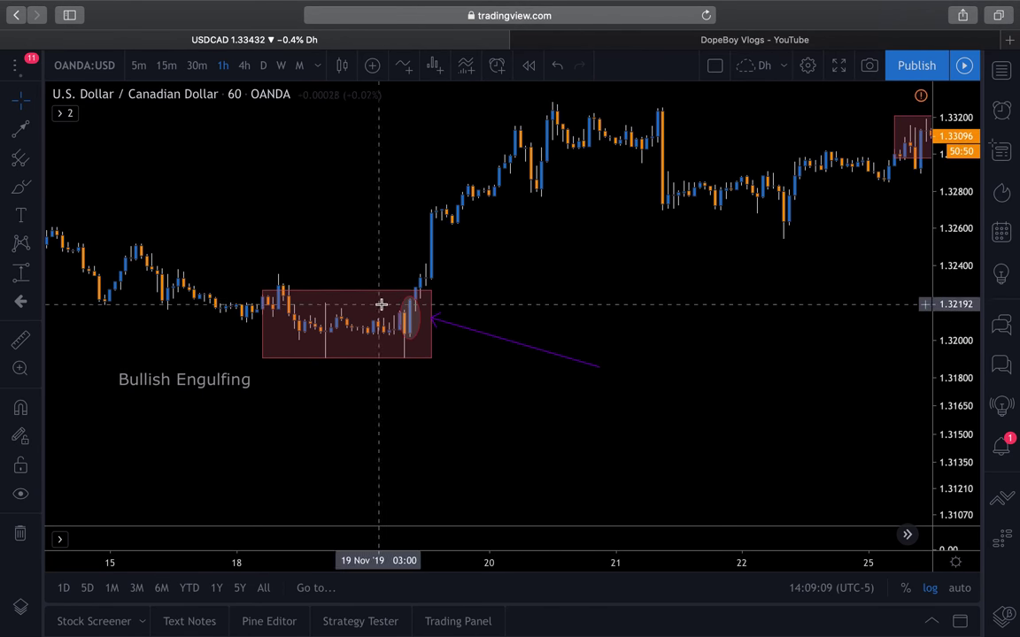
# Measure the rise from the 19 November bullish engulfing candle to the 20 November high with Price Range, then remove the measurement
pyautogui.click(18, 271)
pyautogui.click(404, 300)
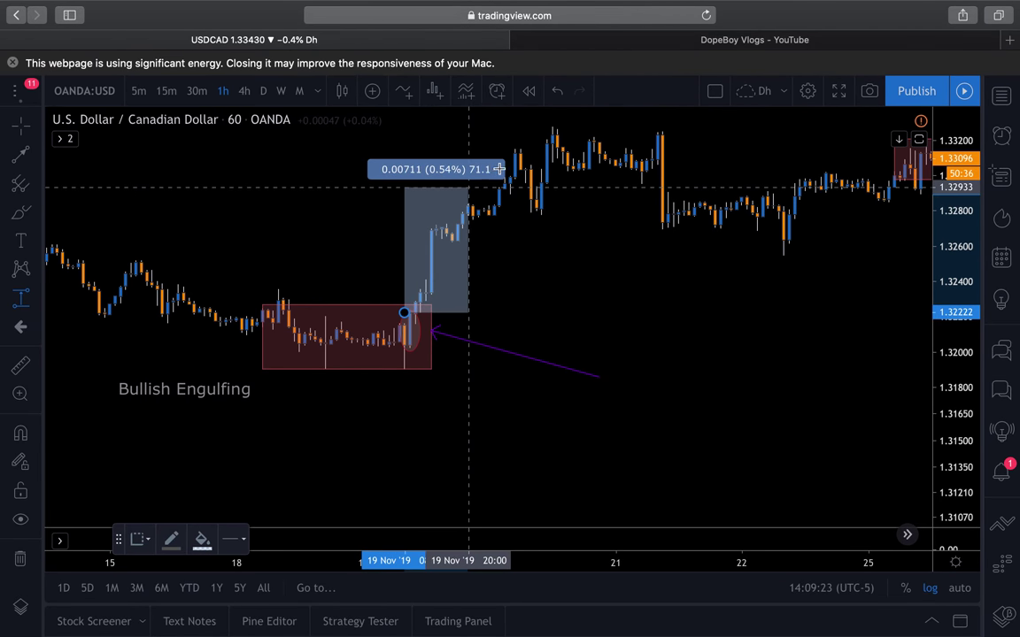
pyautogui.click(548, 130)
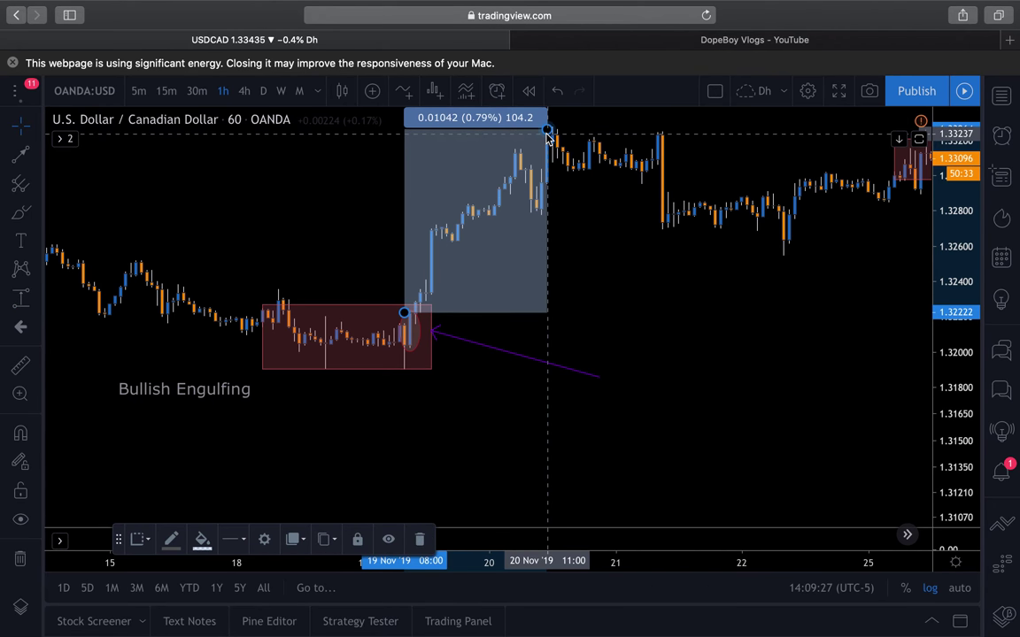
pyautogui.click(548, 133)
pyautogui.moveTo(956, 310); pyautogui.dragTo(969, 274)
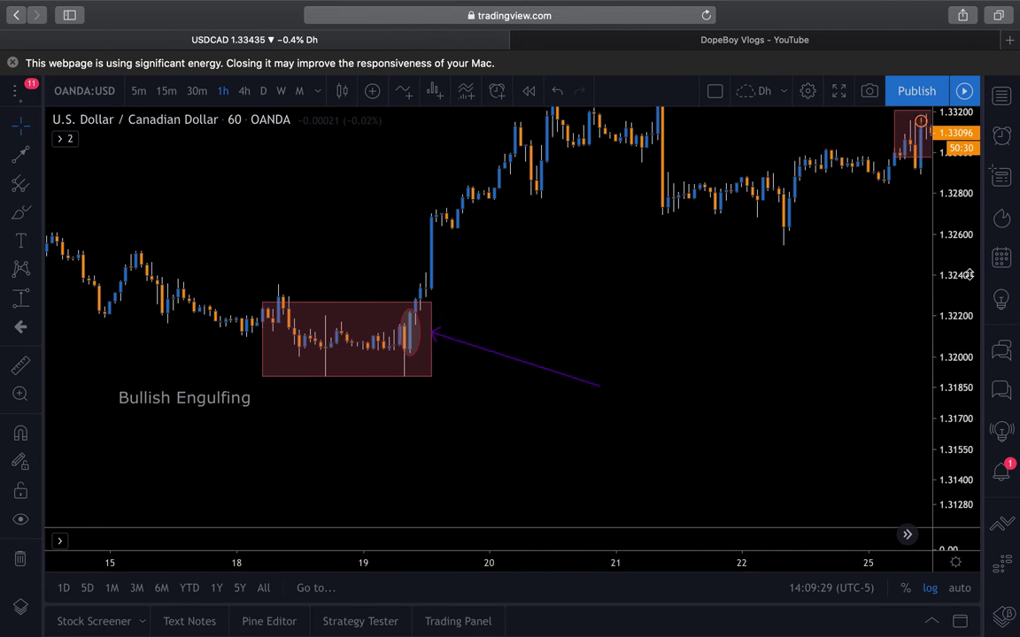
# Switch to the 4-hour timeframe, dismiss the browser's energy warning and go back to the October bearish engulfing zone
pyautogui.click(244, 90)
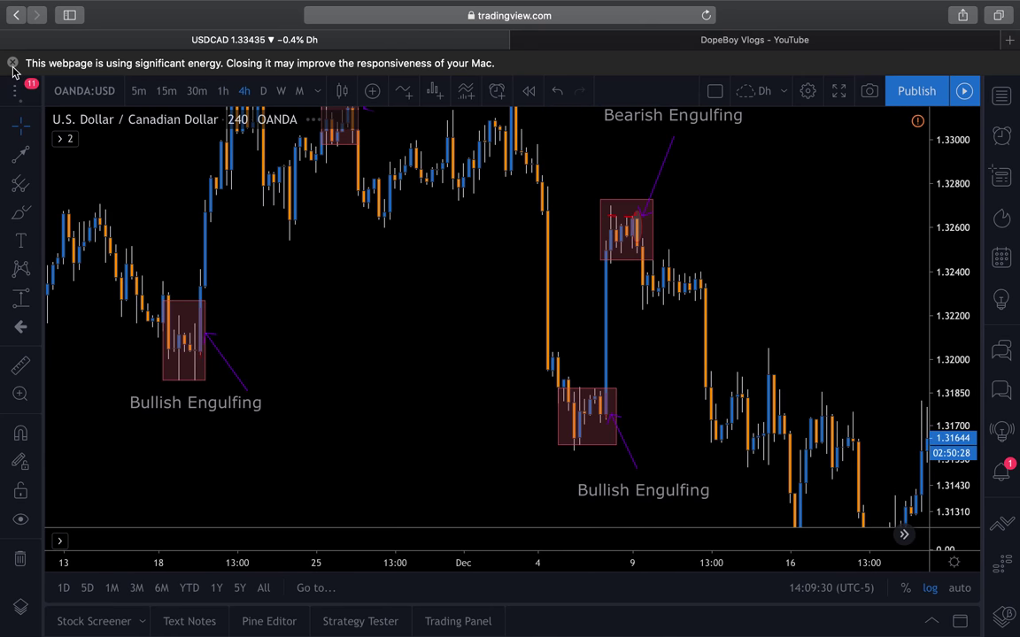
pyautogui.click(12, 63)
pyautogui.moveTo(952, 283)
pyautogui.mouseDown()
pyautogui.moveTo(952, 265)
pyautogui.moveTo(953, 288)
pyautogui.mouseUp()
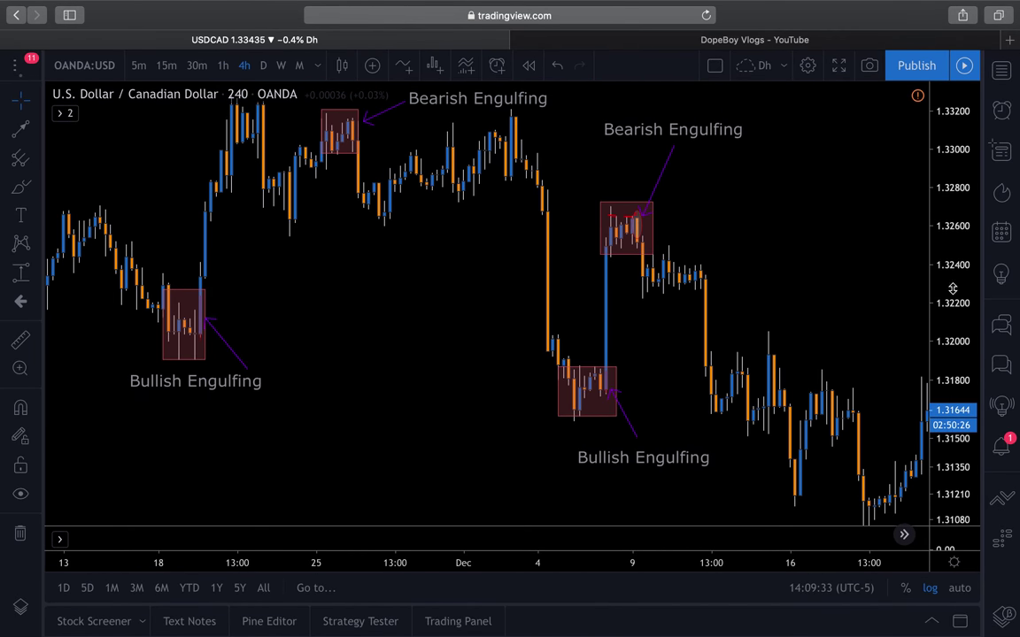
pyautogui.hscroll(-10, 360, 326)
pyautogui.hscroll(-6, 465, 367)
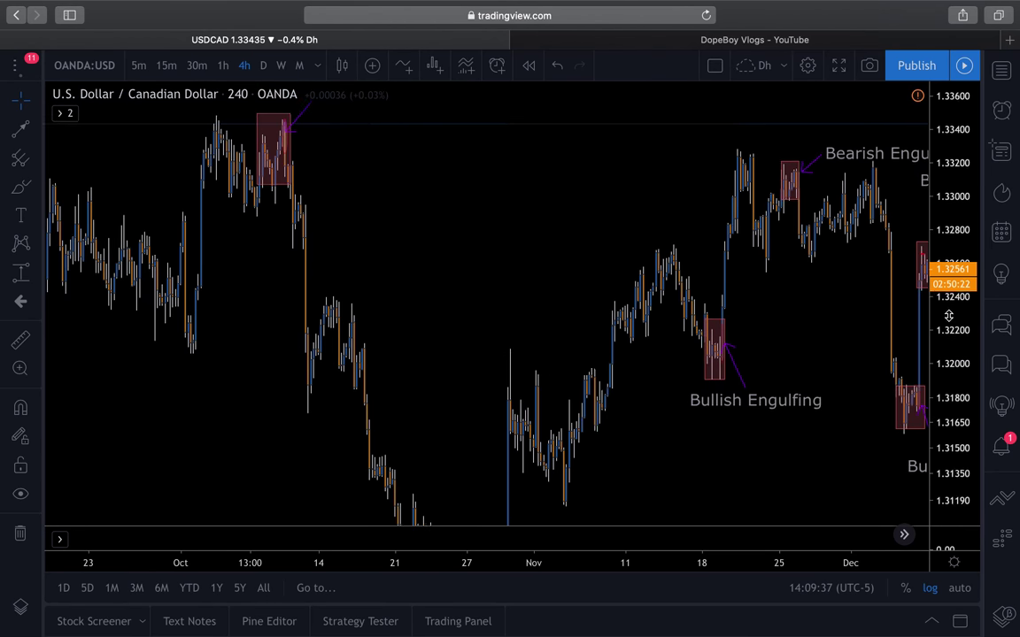
pyautogui.hscroll(-2, 392, 287)
pyautogui.hscroll(-8, 496, 356)
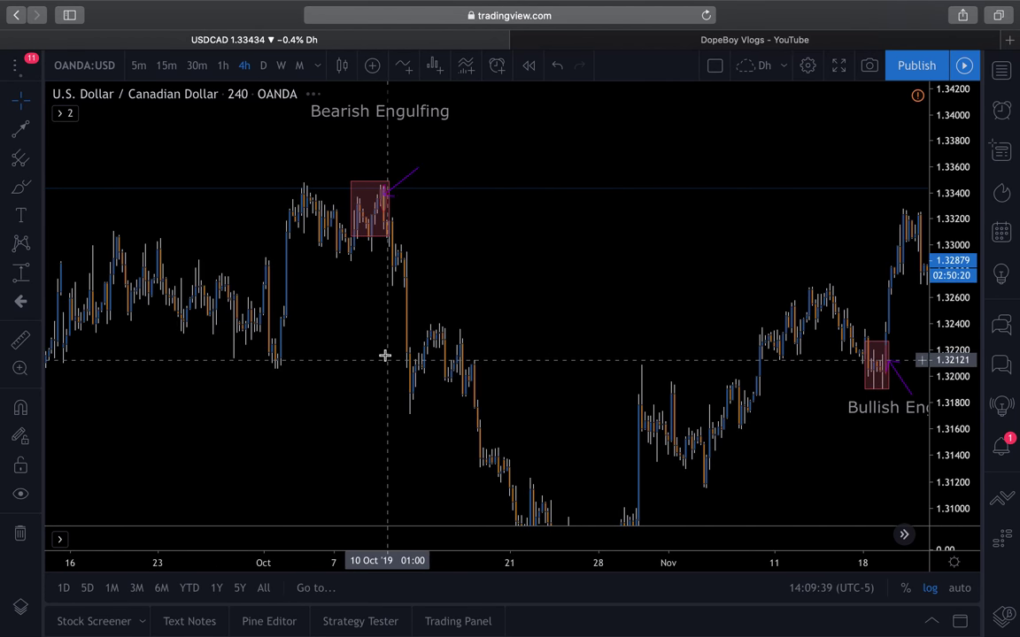
# Mark the two highs inside the October bearish engulfing zone with short horizontal red Brush strokes
pyautogui.hscroll(5, 328, 336)
pyautogui.hscroll(-8, 374, 319)
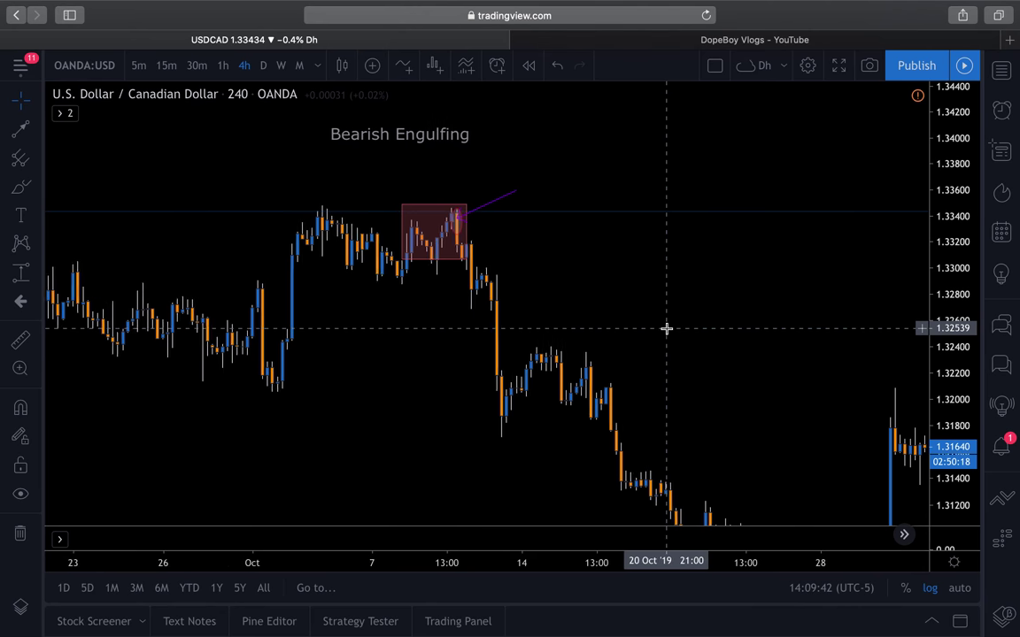
pyautogui.hscroll(4, 531, 341)
pyautogui.hscroll(1, 584, 299)
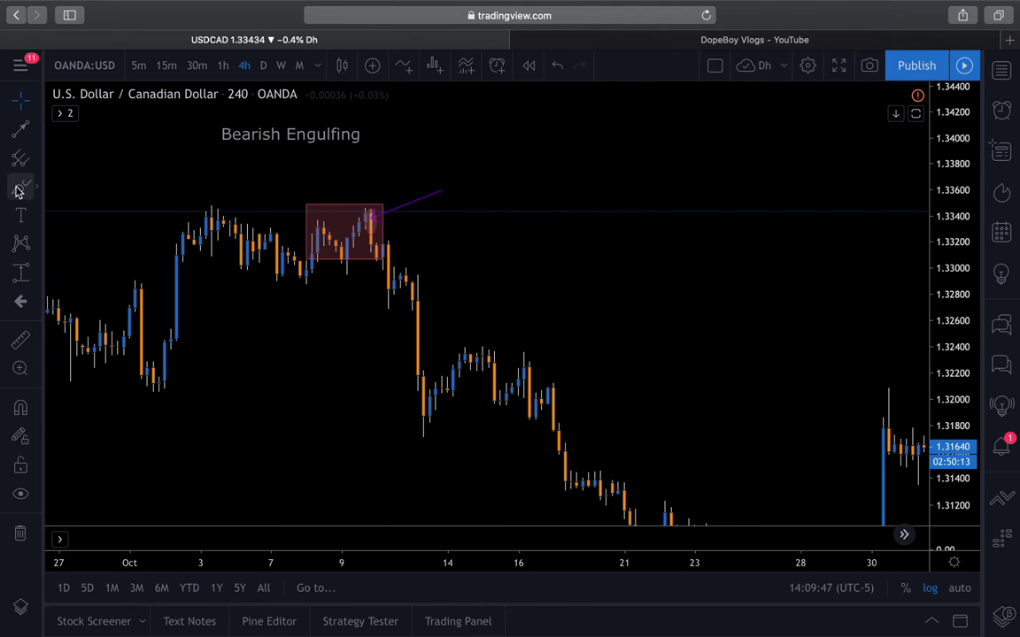
pyautogui.click(311, 226)
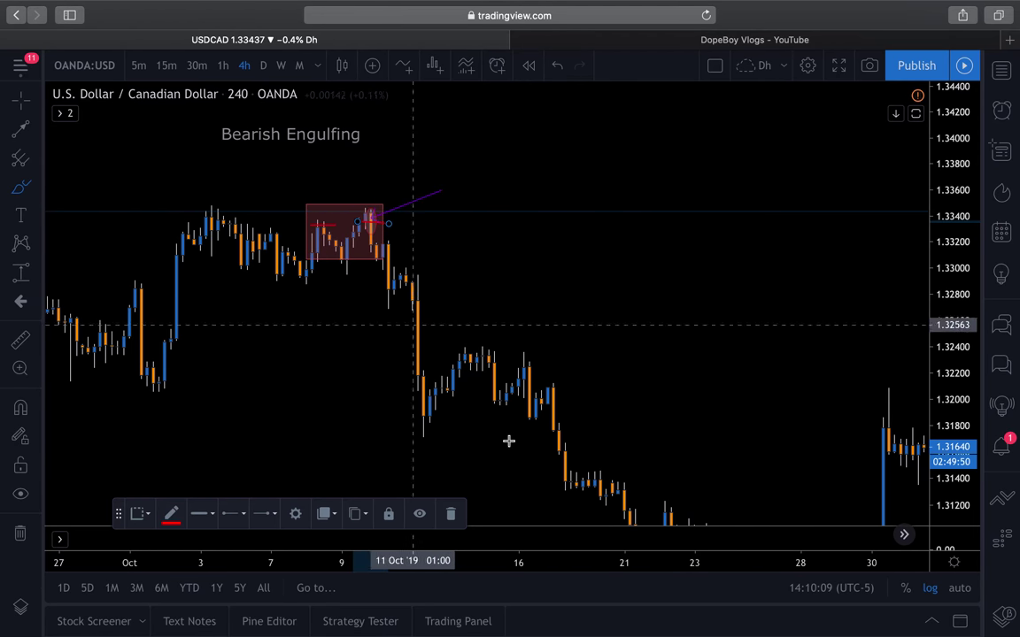
pyautogui.click(18, 107)
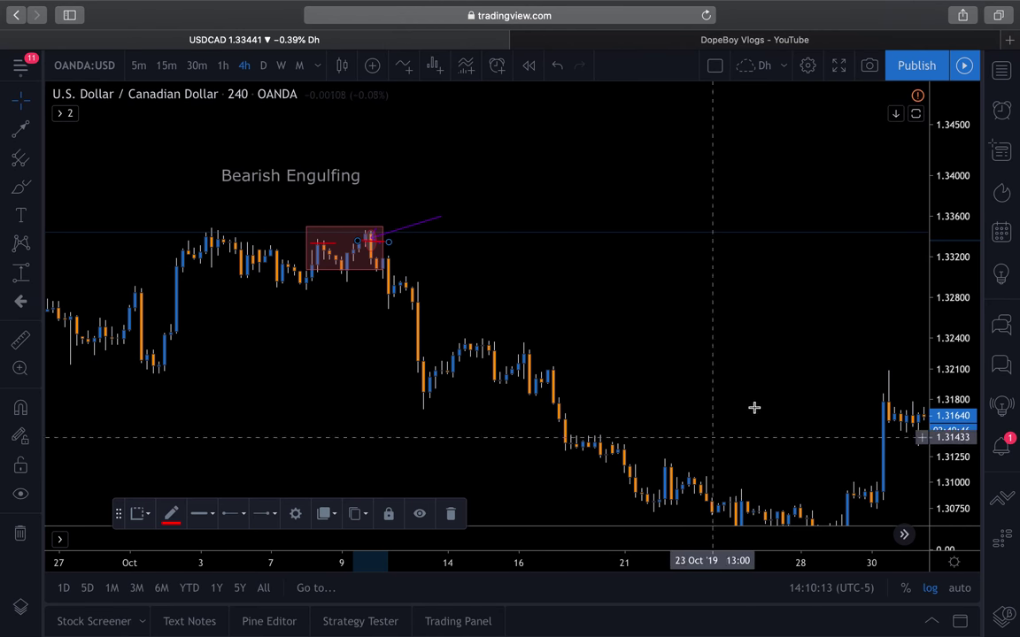
# Examine the October decline that follows the bearish engulfing zone, together with the September price action before it
pyautogui.scroll(-3, 633, 326)
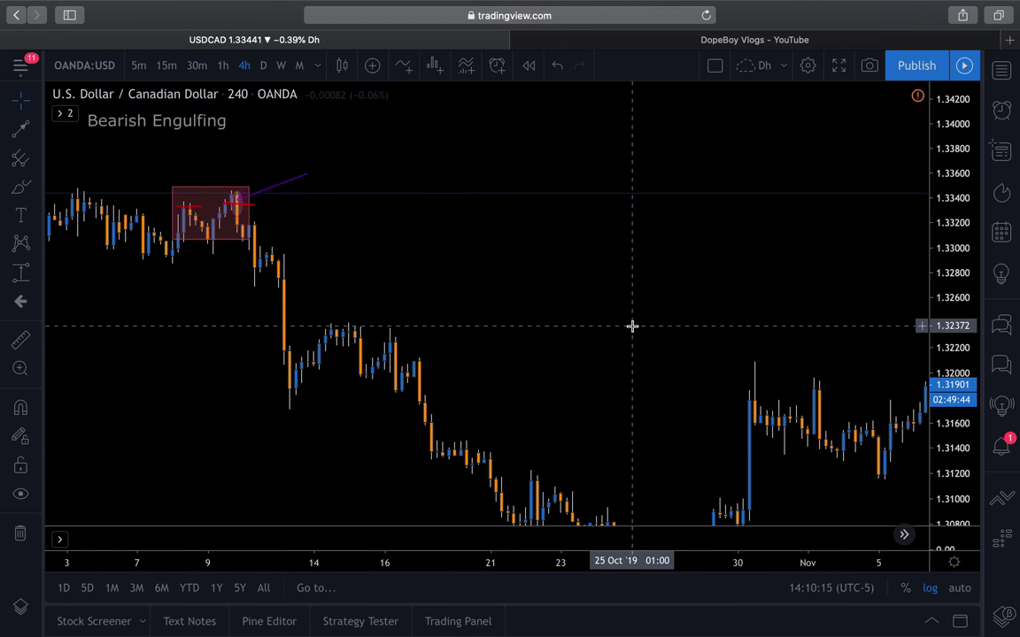
pyautogui.scroll(-2, 631, 320)
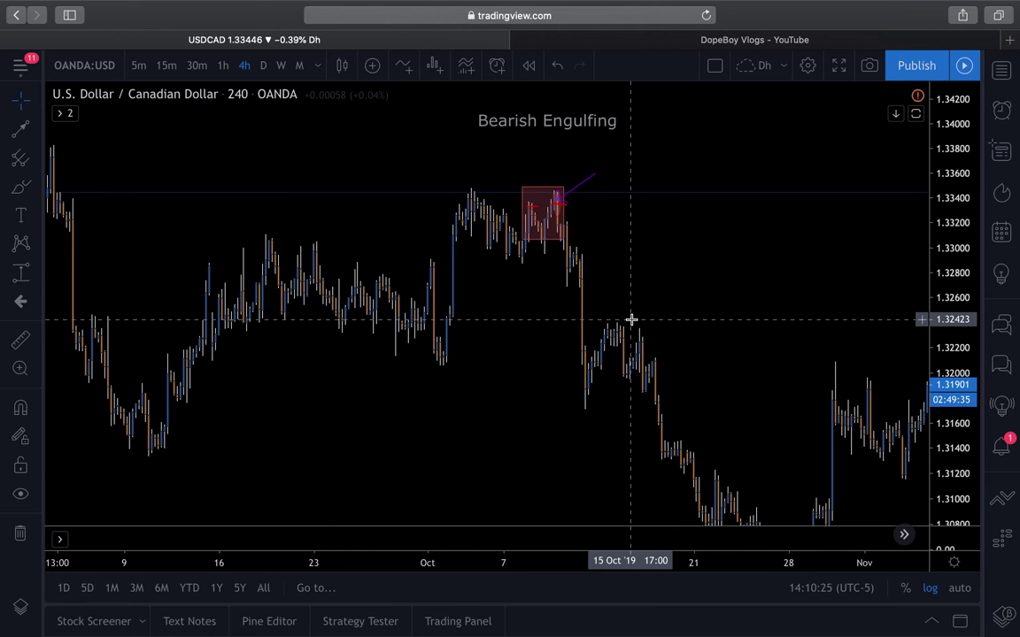
pyautogui.moveTo(697, 332); pyautogui.dragTo(597, 339)
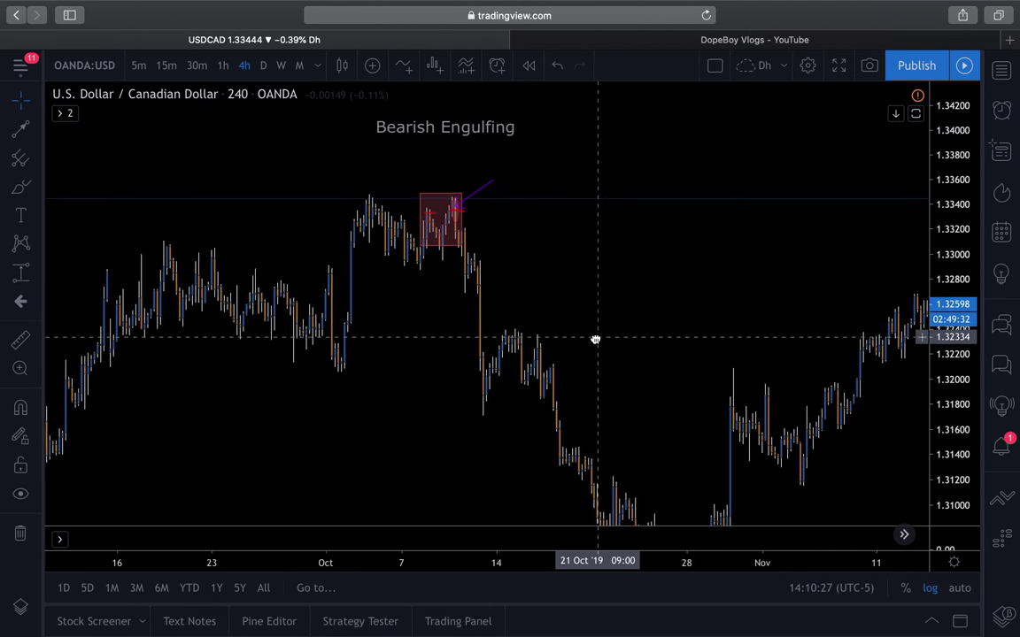
pyautogui.moveTo(951, 254); pyautogui.dragTo(953, 274)
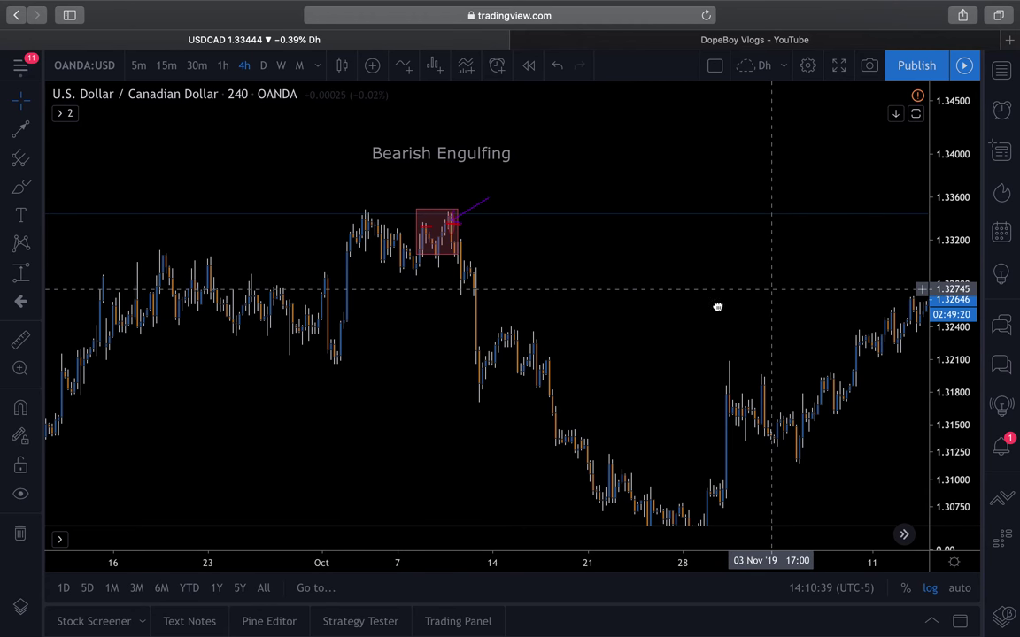
# Review the marked engulfing zones on the 4-hour chart from November through January, continuing to the latest March candles
pyautogui.moveTo(781, 305); pyautogui.dragTo(360, 362)
pyautogui.moveTo(403, 333); pyautogui.dragTo(301, 229)
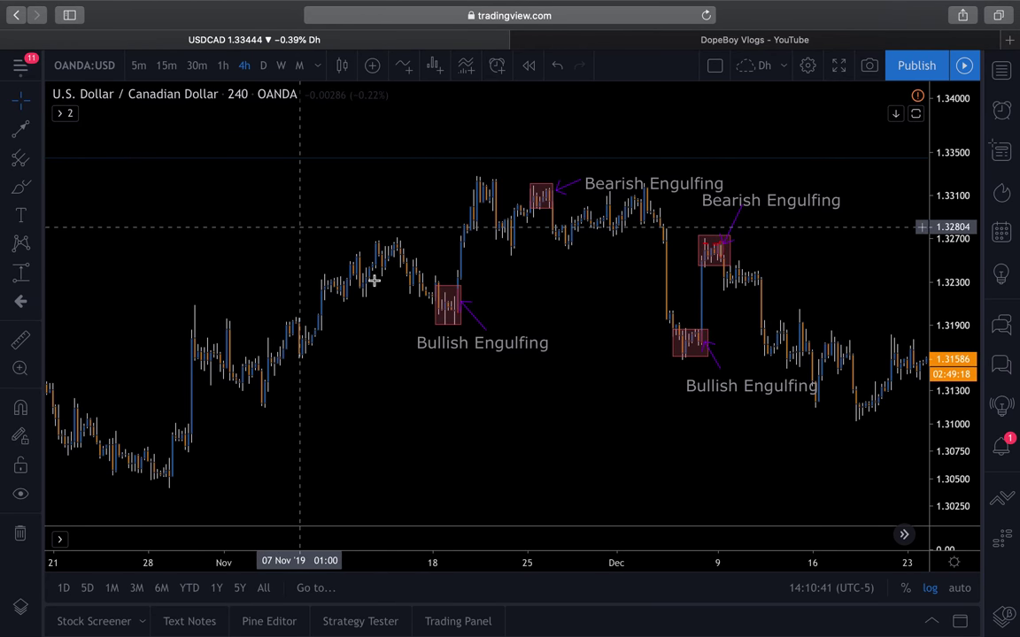
pyautogui.moveTo(585, 421); pyautogui.dragTo(321, 407)
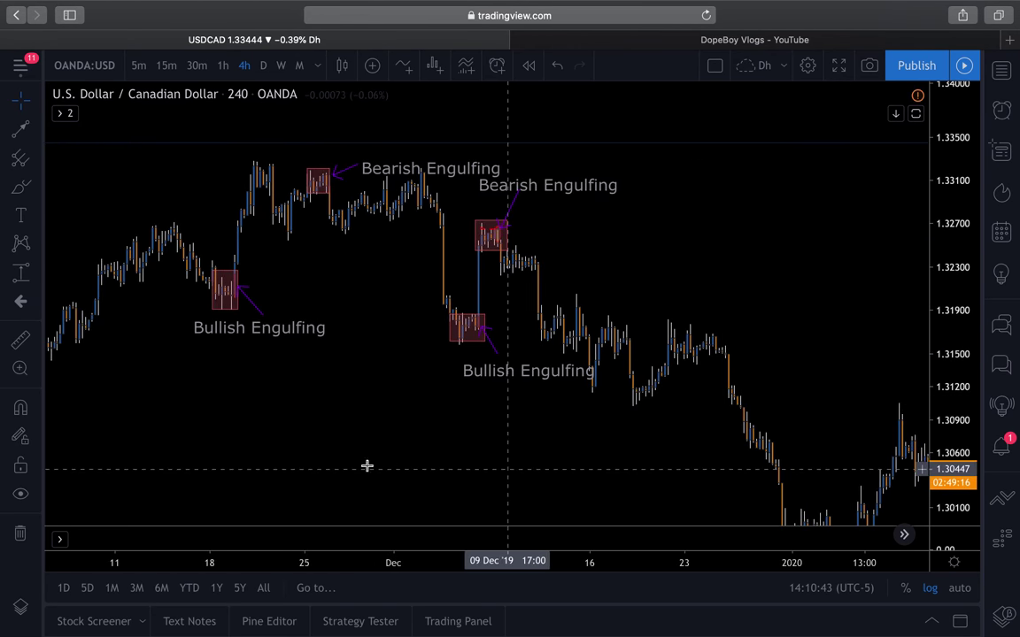
pyautogui.hscroll(5, 366, 465)
pyautogui.hscroll(8, 448, 451)
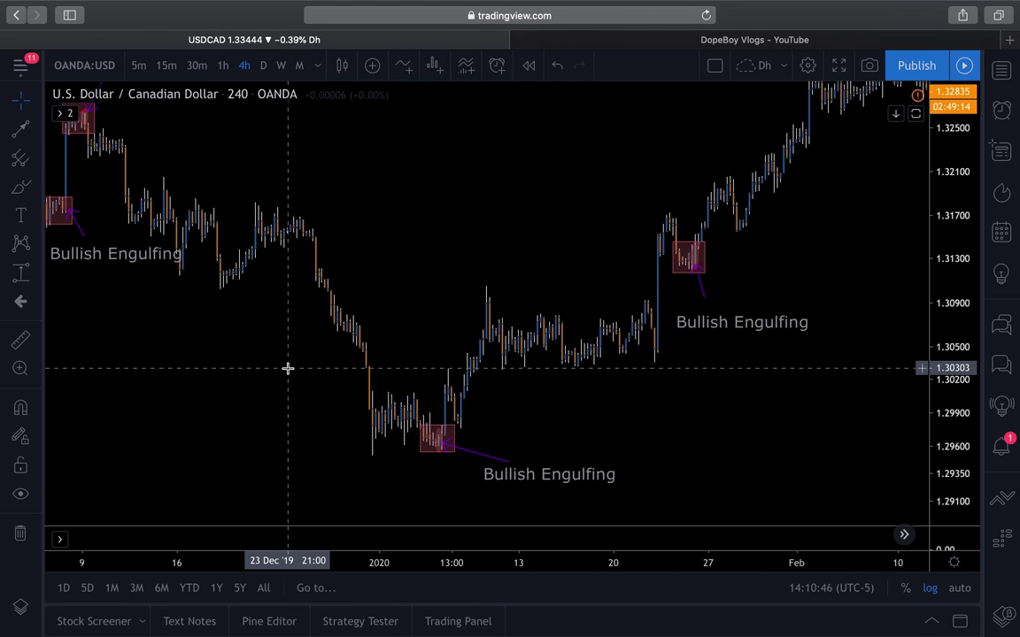
pyautogui.hscroll(5, 602, 346)
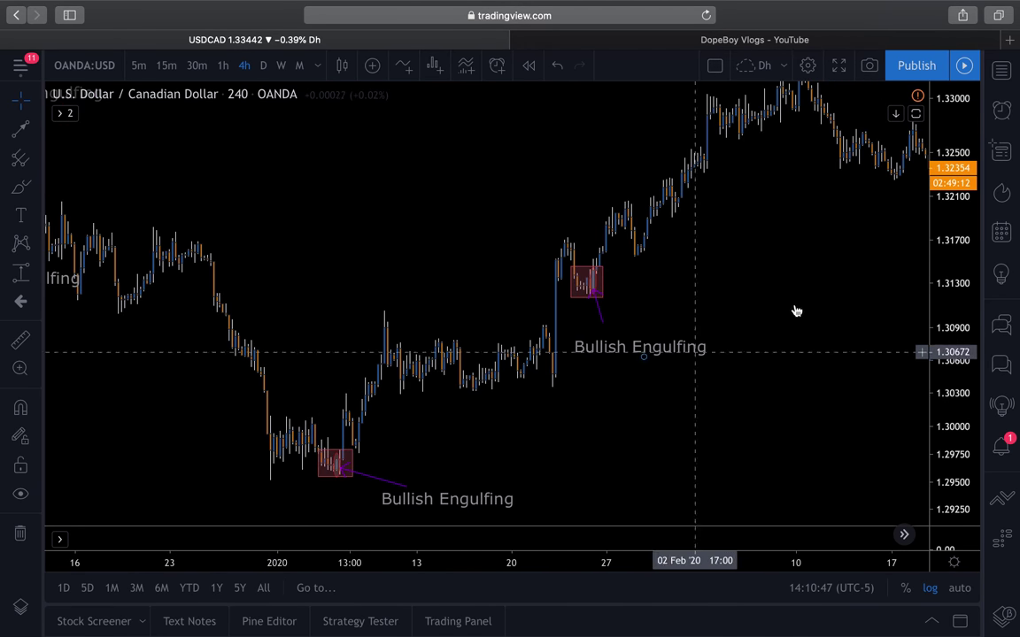
pyautogui.hscroll(8, 546, 430)
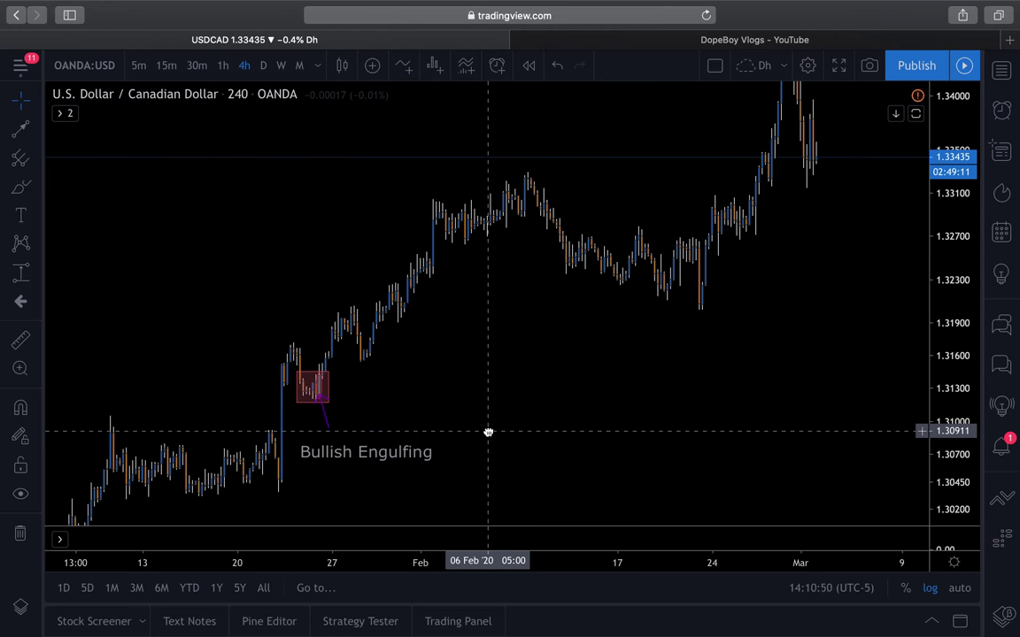
pyautogui.hscroll(6, 480, 391)
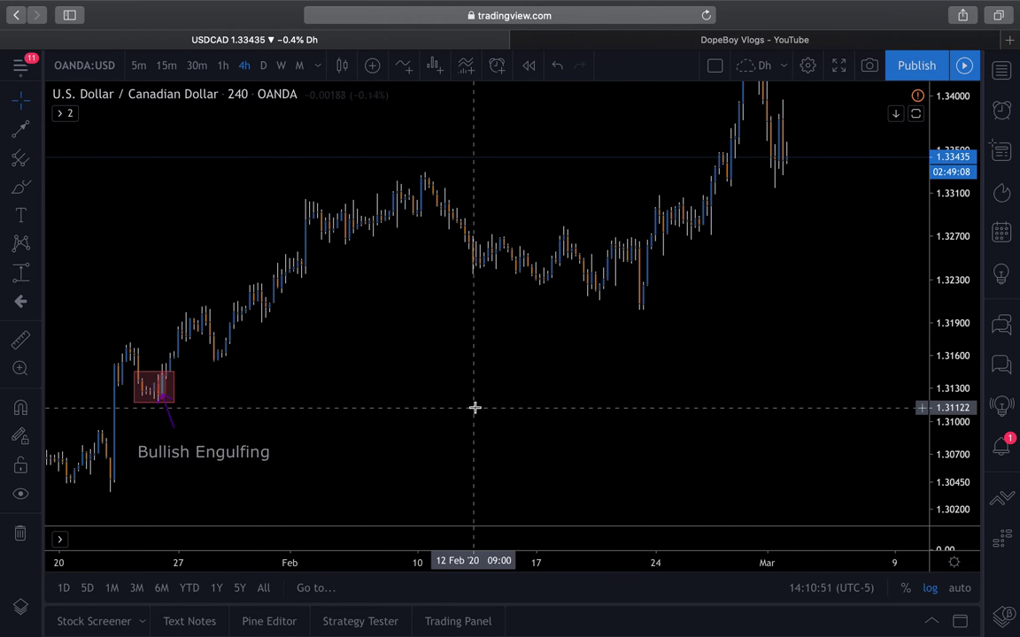
# Switch to the 1-hour timeframe and examine the late-February rally and the drop into early March
pyautogui.click(222, 65)
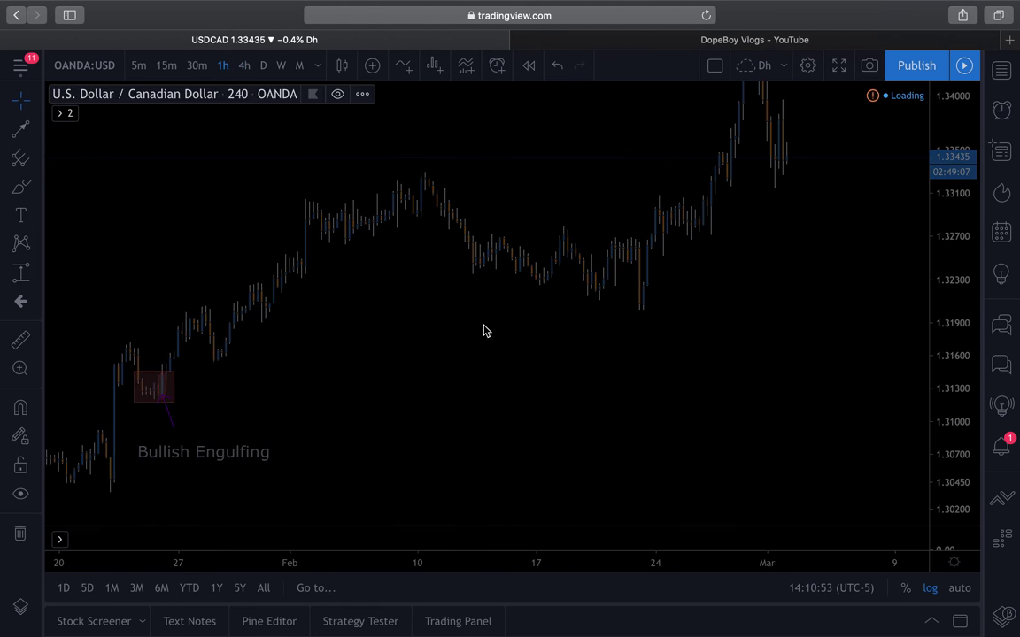
pyautogui.scroll(-3, 924, 350)
pyautogui.moveTo(961, 354); pyautogui.dragTo(853, 237)
pyautogui.scroll(2, 642, 471)
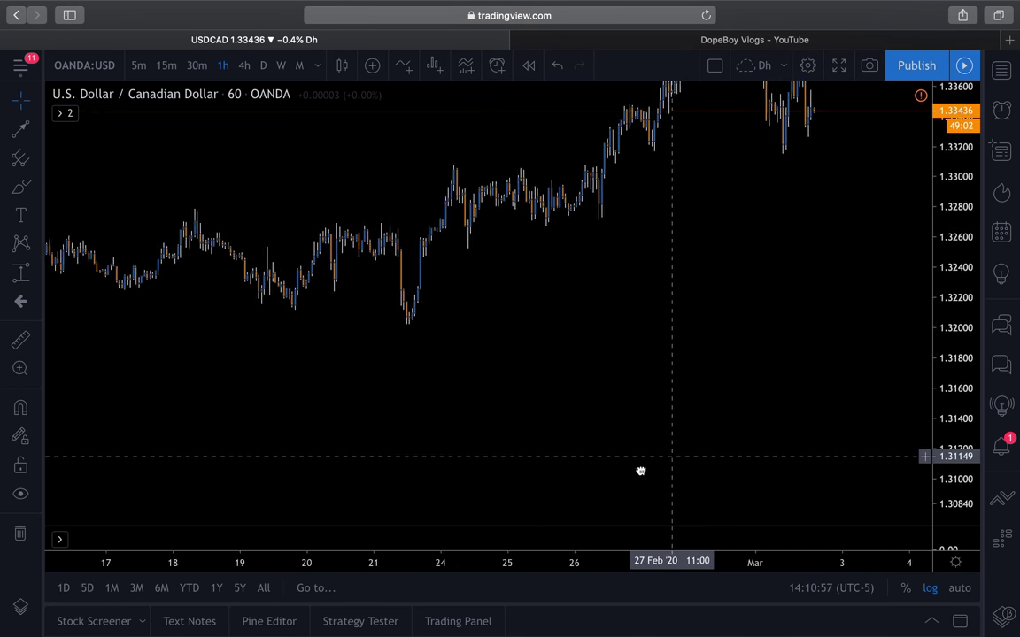
pyautogui.moveTo(693, 364); pyautogui.dragTo(665, 475)
pyautogui.scroll(4, 656, 371)
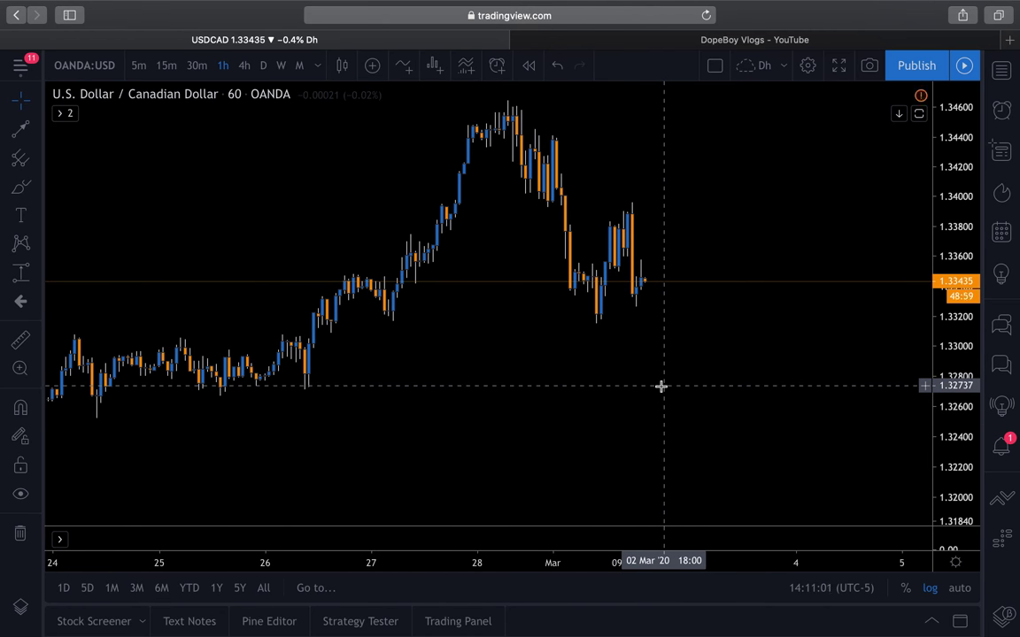
# Review the 1-hour price action from late February back to the start of February, looking for engulfing setups
pyautogui.scroll(-3, 660, 387)
pyautogui.moveTo(614, 450); pyautogui.dragTo(657, 316)
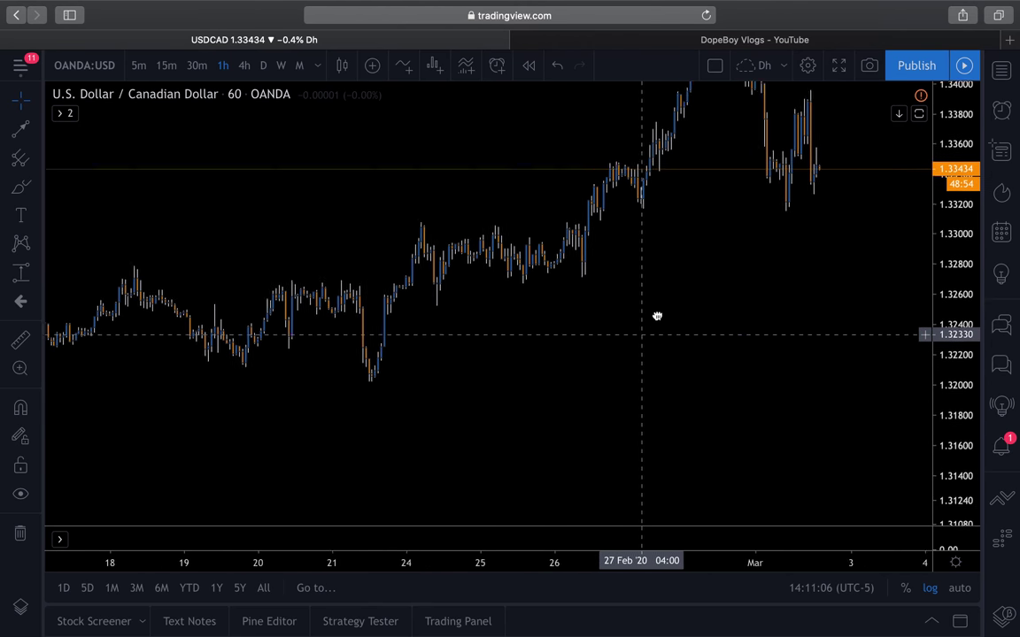
pyautogui.moveTo(422, 398); pyautogui.dragTo(610, 412)
pyautogui.hscroll(2, 610, 411)
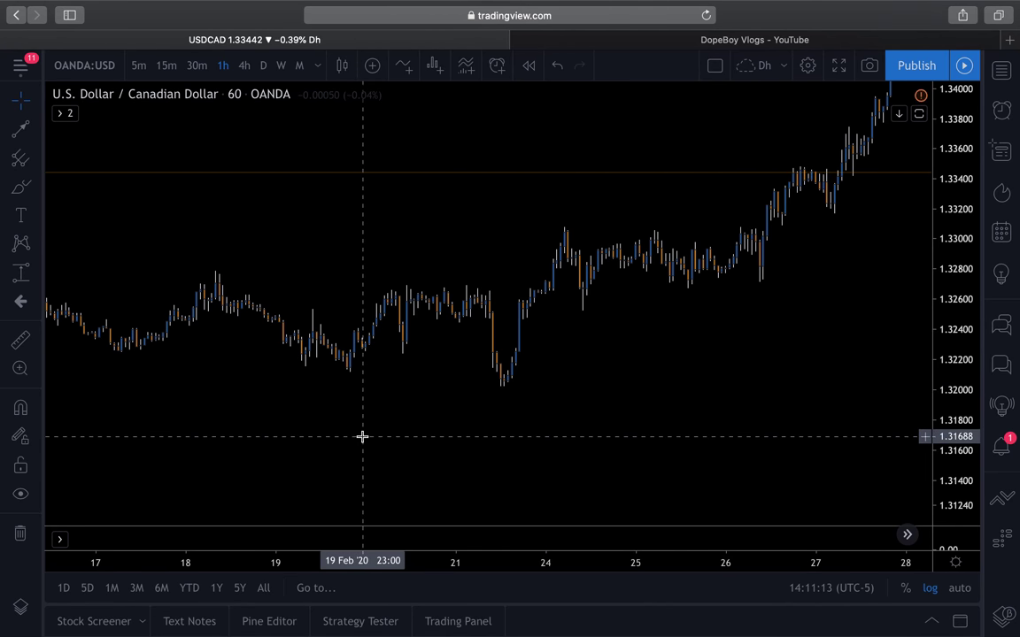
pyautogui.moveTo(396, 437); pyautogui.dragTo(653, 457)
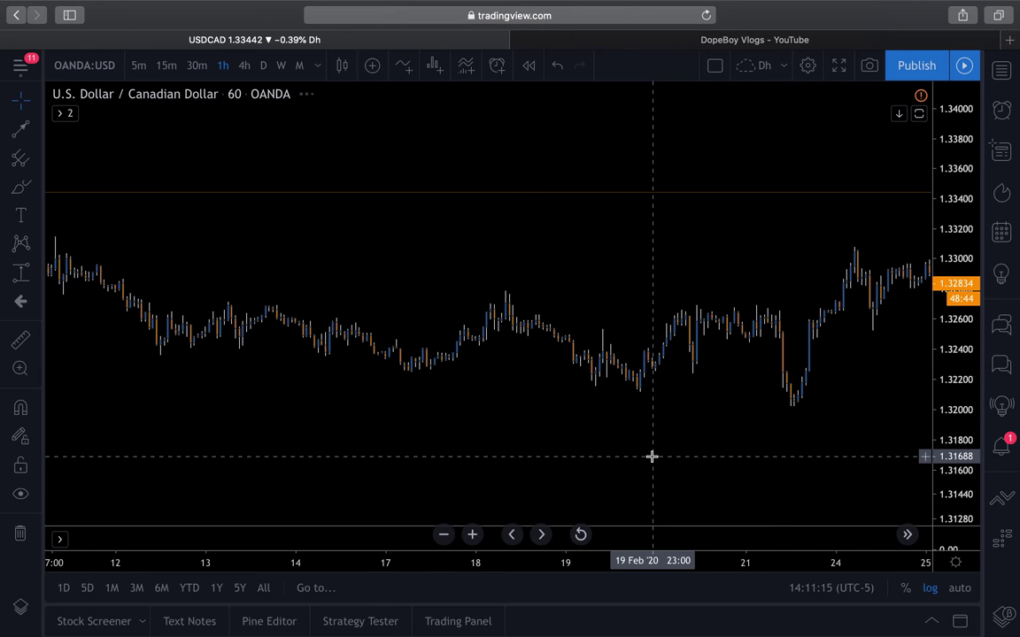
pyautogui.scroll(-2, 651, 458)
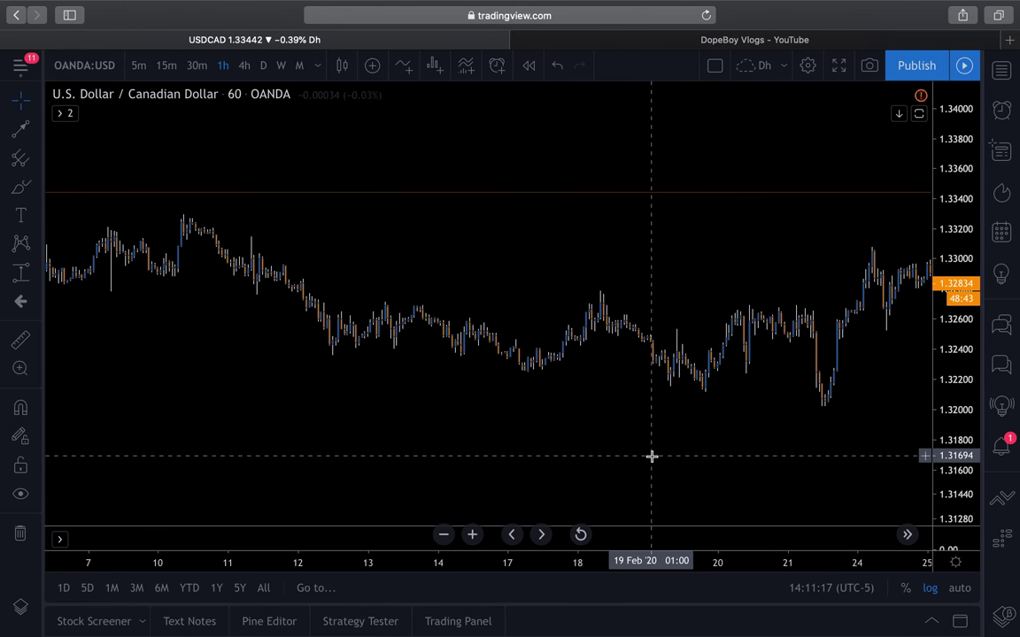
pyautogui.scroll(-1, 478, 415)
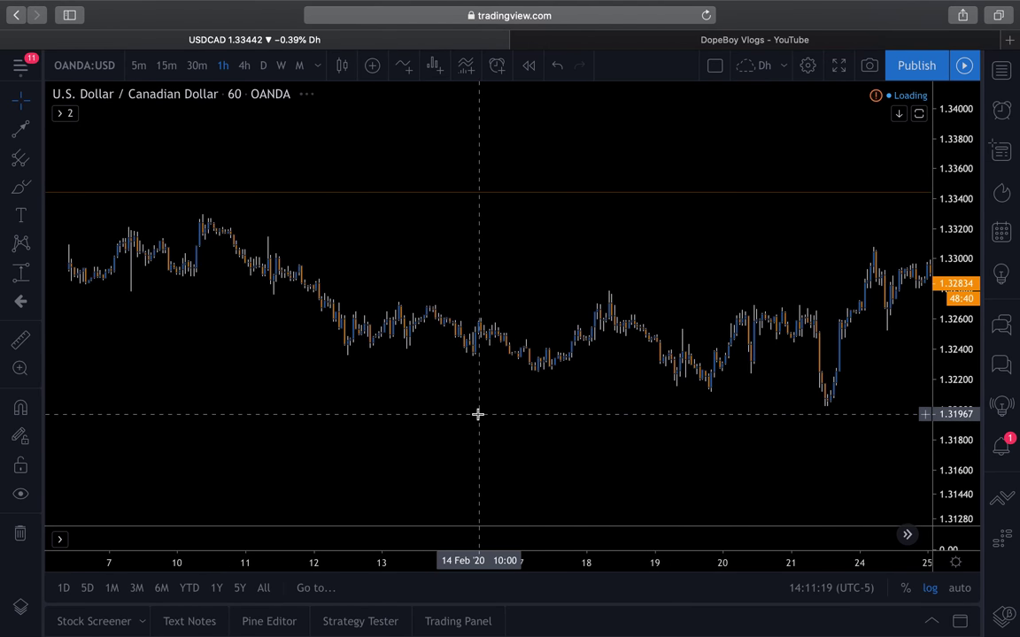
pyautogui.moveTo(332, 353); pyautogui.dragTo(682, 362)
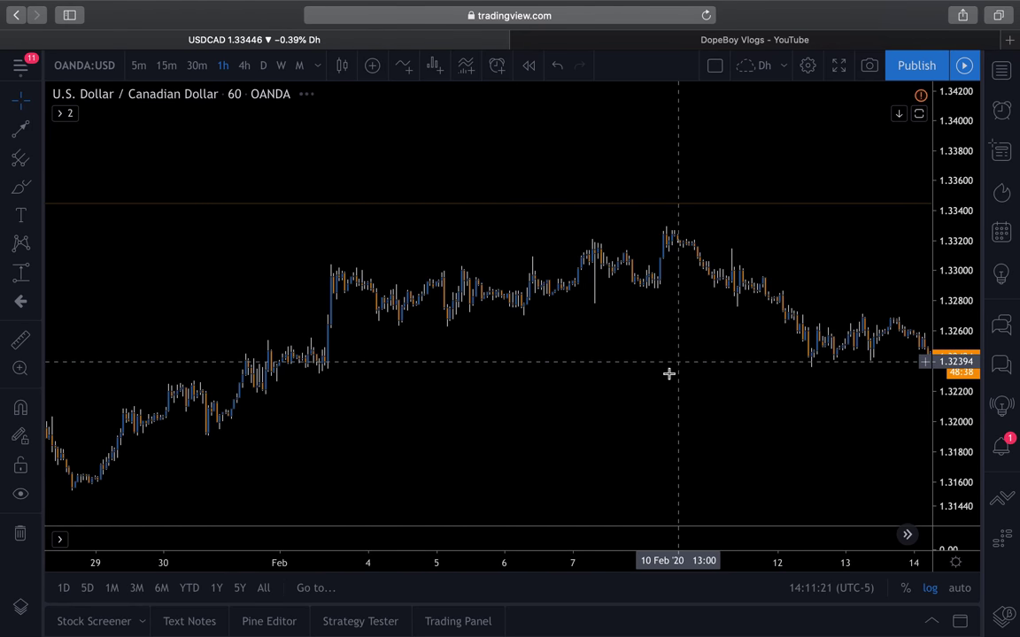
pyautogui.scroll(-1, 669, 375)
pyautogui.scroll(3, 669, 378)
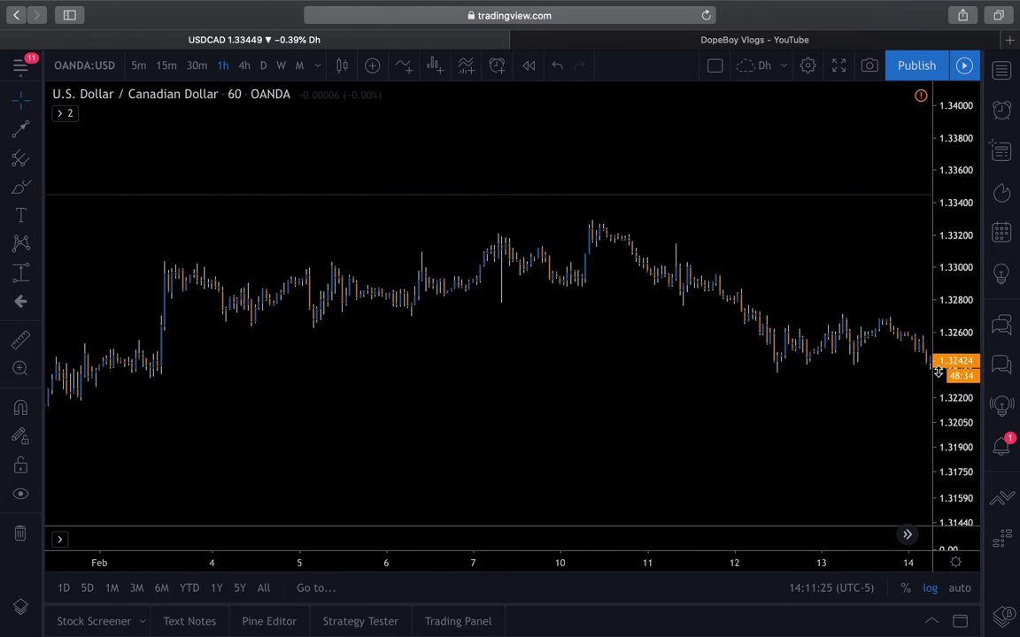
pyautogui.moveTo(931, 371); pyautogui.dragTo(934, 340)
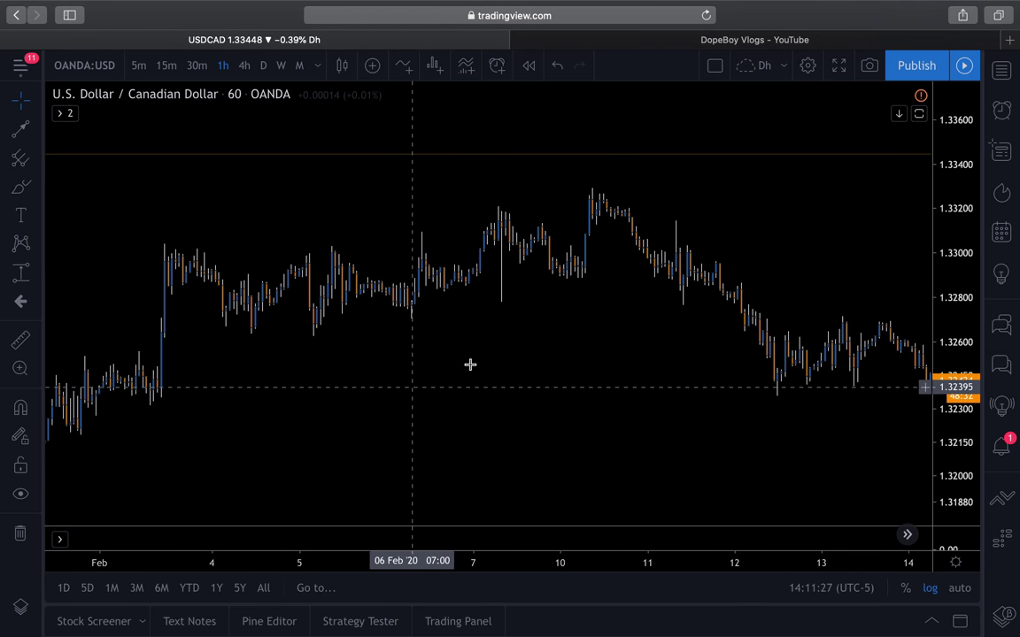
# Examine the late-January bullish engulfing zone and the mid-January price action before it on the 1-hour chart
pyautogui.hscroll(-5, 470, 365)
pyautogui.moveTo(504, 399); pyautogui.dragTo(560, 339)
pyautogui.moveTo(518, 403)
pyautogui.mouseDown()
pyautogui.moveTo(714, 375)
pyautogui.moveTo(735, 405)
pyautogui.mouseUp()
pyautogui.moveTo(549, 437)
pyautogui.mouseDown()
pyautogui.moveTo(612, 364)
pyautogui.moveTo(634, 305)
pyautogui.mouseUp()
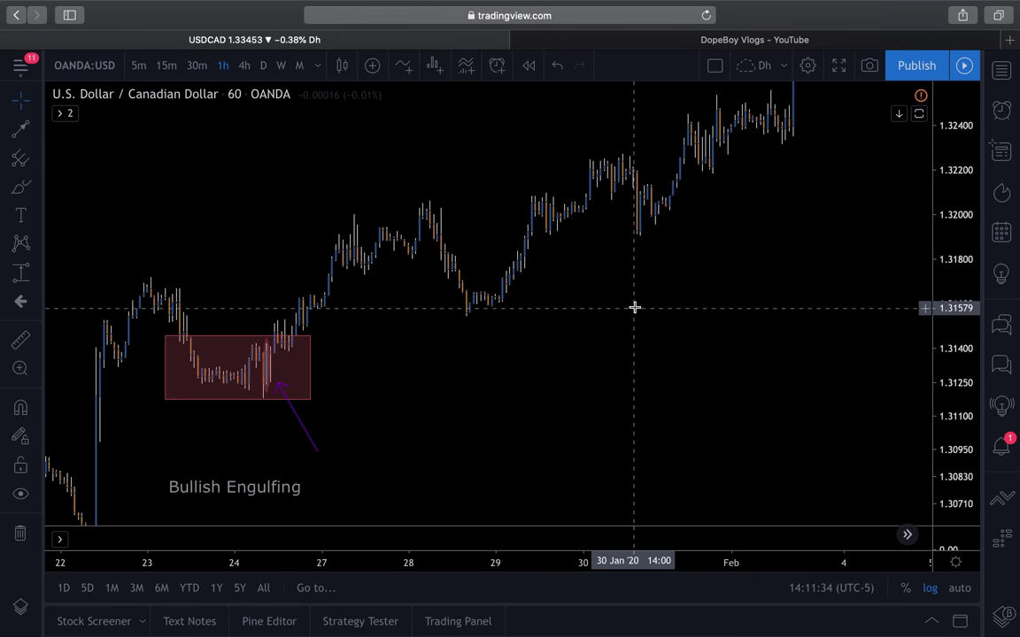
pyautogui.moveTo(446, 401); pyautogui.dragTo(659, 361)
pyautogui.moveTo(519, 434); pyautogui.dragTo(717, 339)
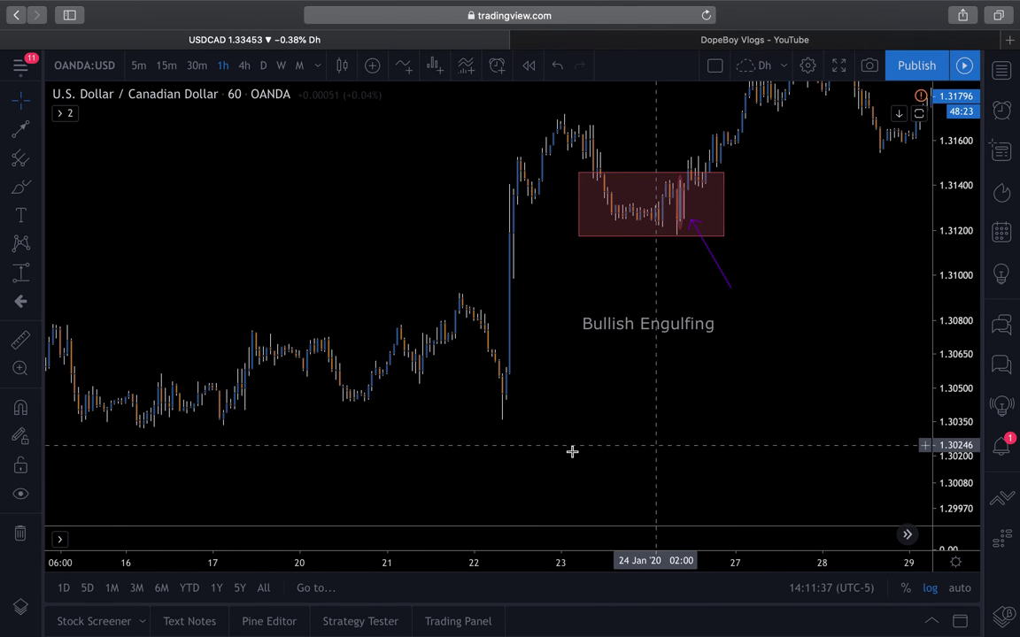
pyautogui.moveTo(390, 435); pyautogui.dragTo(685, 464)
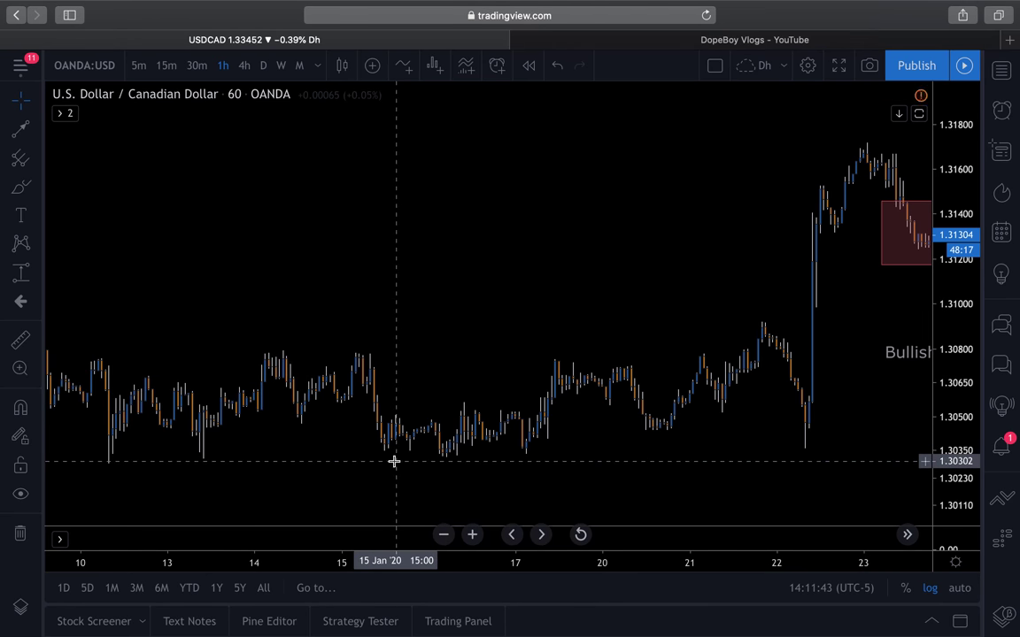
pyautogui.scroll(2, 394, 461)
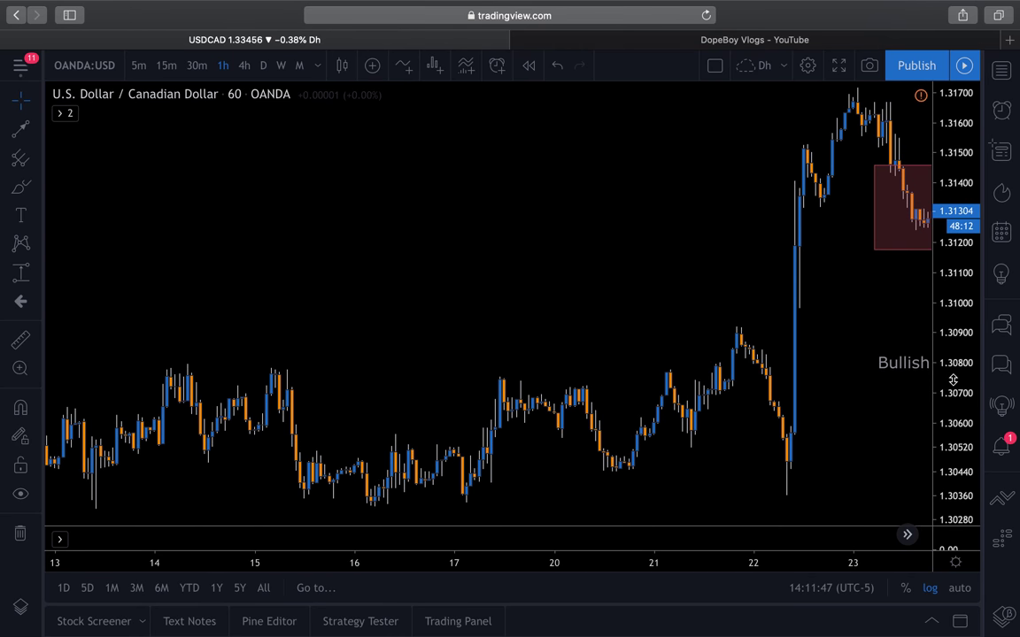
pyautogui.moveTo(531, 411); pyautogui.dragTo(556, 288)
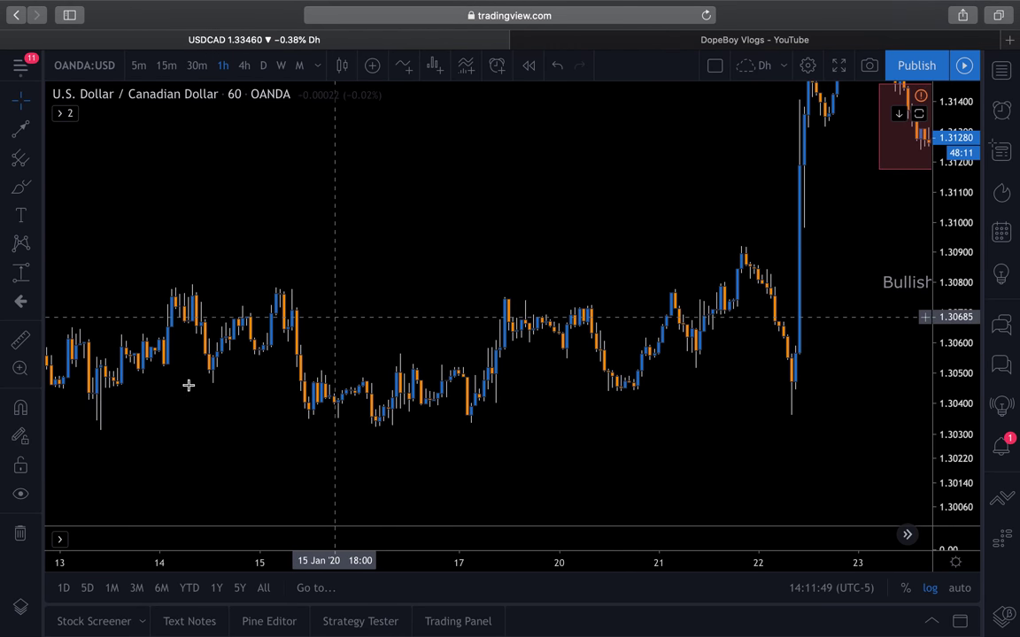
# Draw a small rectangle around the candles at the 15 January high, from about 1.3079 down to 1.3067
pyautogui.click(35, 193)
pyautogui.click(97, 212)
pyautogui.moveTo(267, 287); pyautogui.dragTo(293, 325)
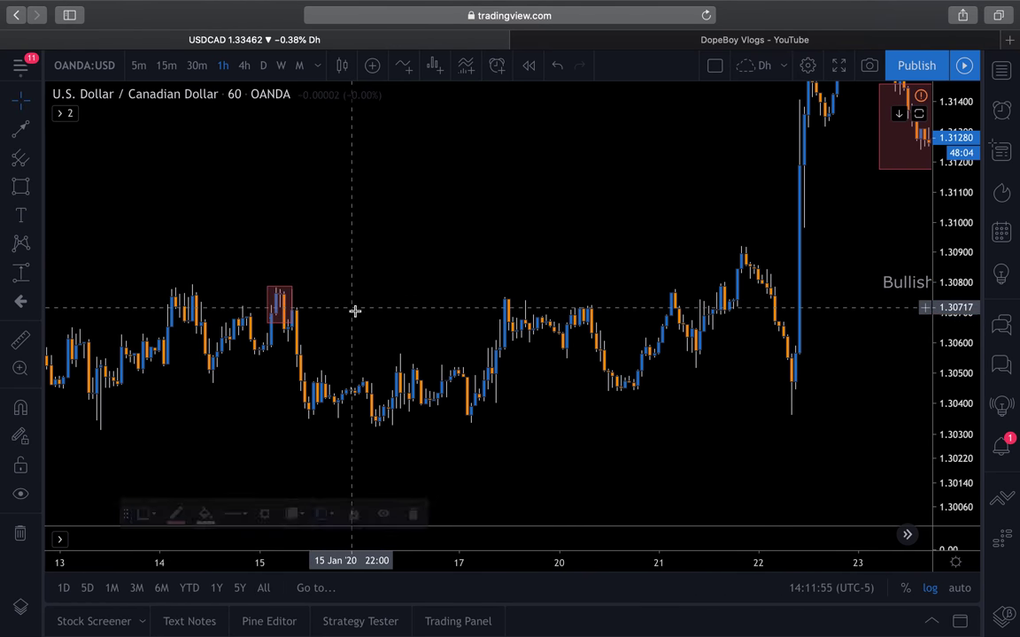
pyautogui.hscroll(5, 378, 314)
pyautogui.moveTo(187, 353); pyautogui.dragTo(224, 358)
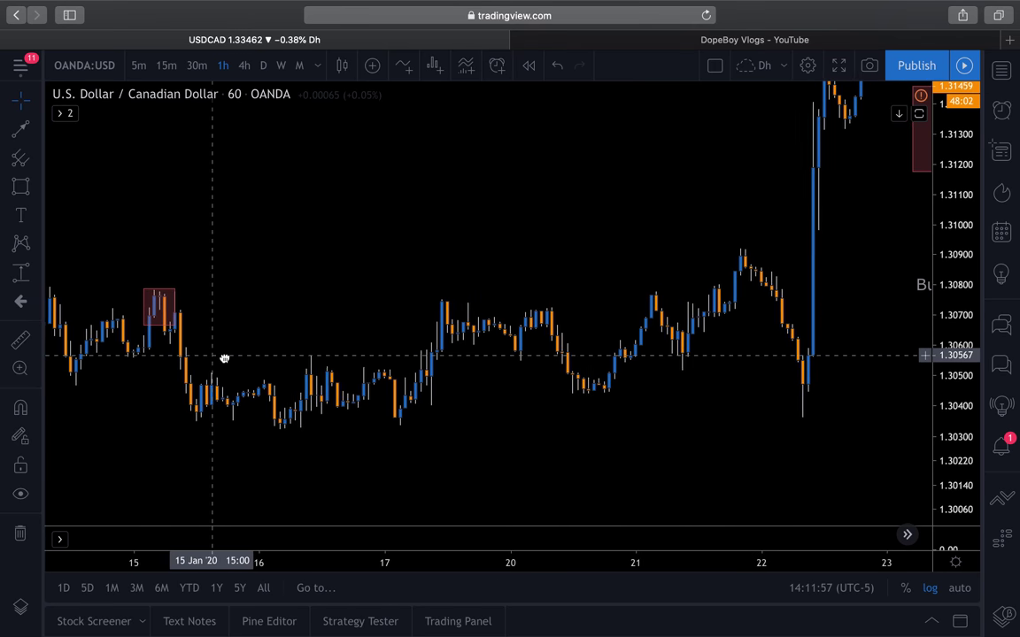
pyautogui.hscroll(-5, 459, 346)
pyautogui.scroll(3, 496, 327)
pyautogui.hscroll(3, 492, 327)
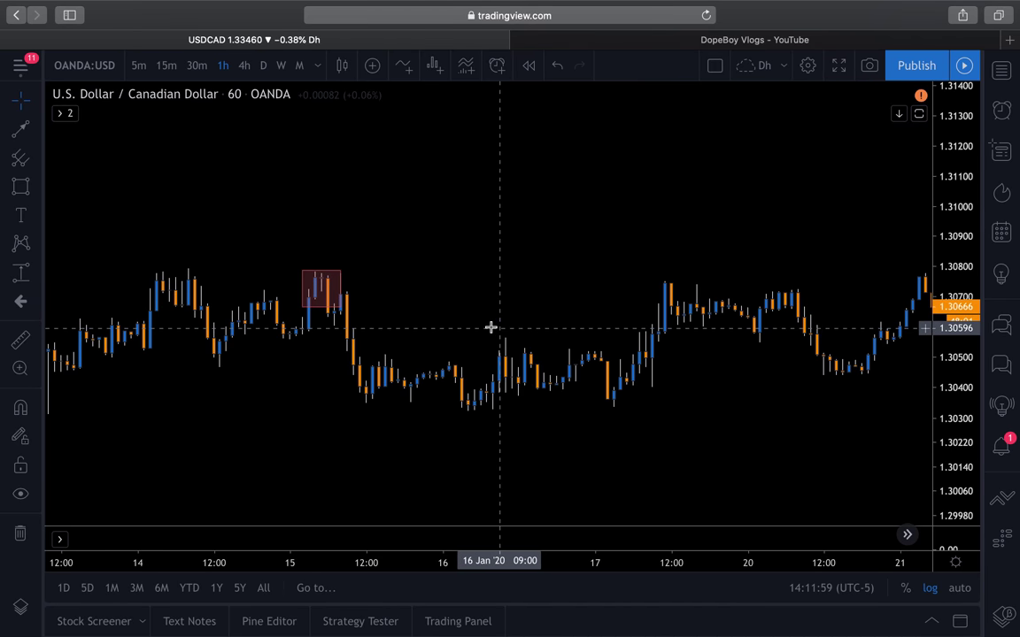
pyautogui.click(326, 313)
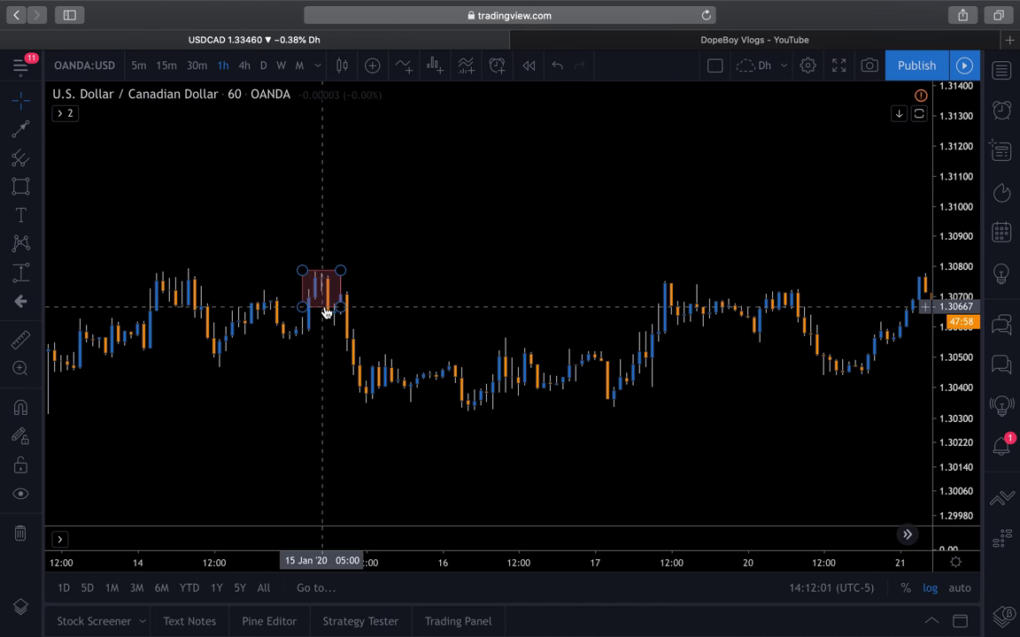
pyautogui.click(287, 338)
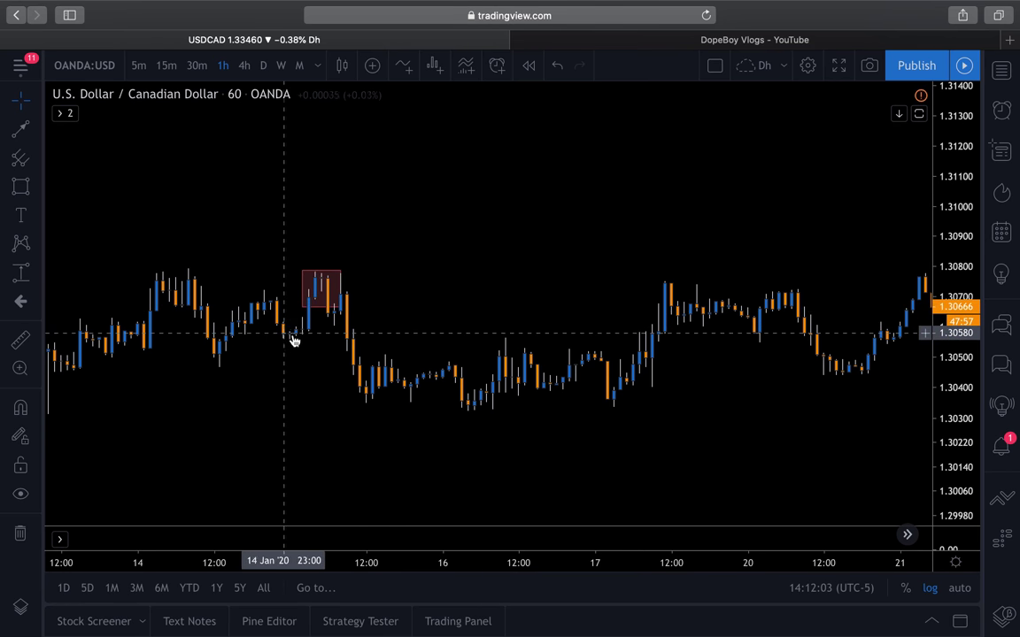
# Mark the 14 January highs with a short horizontal red Brush stroke at about 1.3077
pyautogui.click(32, 190)
pyautogui.click(74, 191)
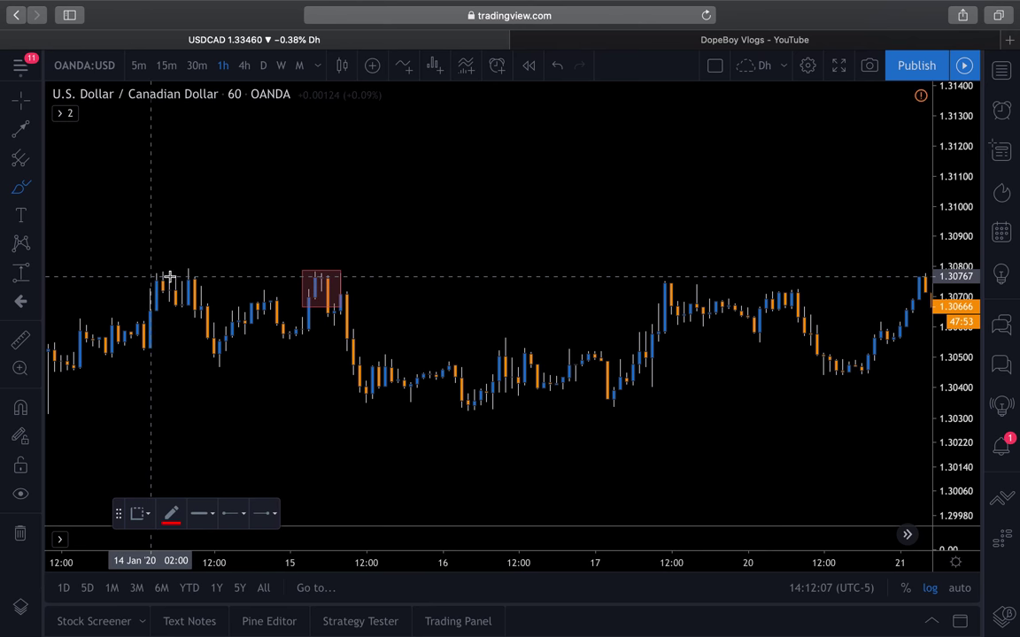
pyautogui.moveTo(153, 278); pyautogui.dragTo(202, 278)
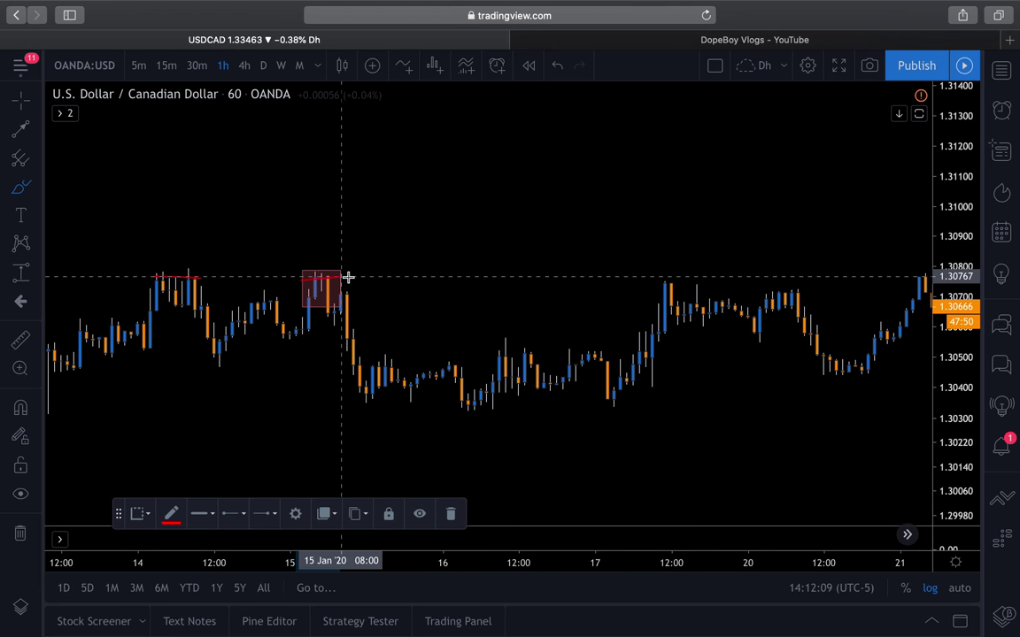
pyautogui.press('Escape')
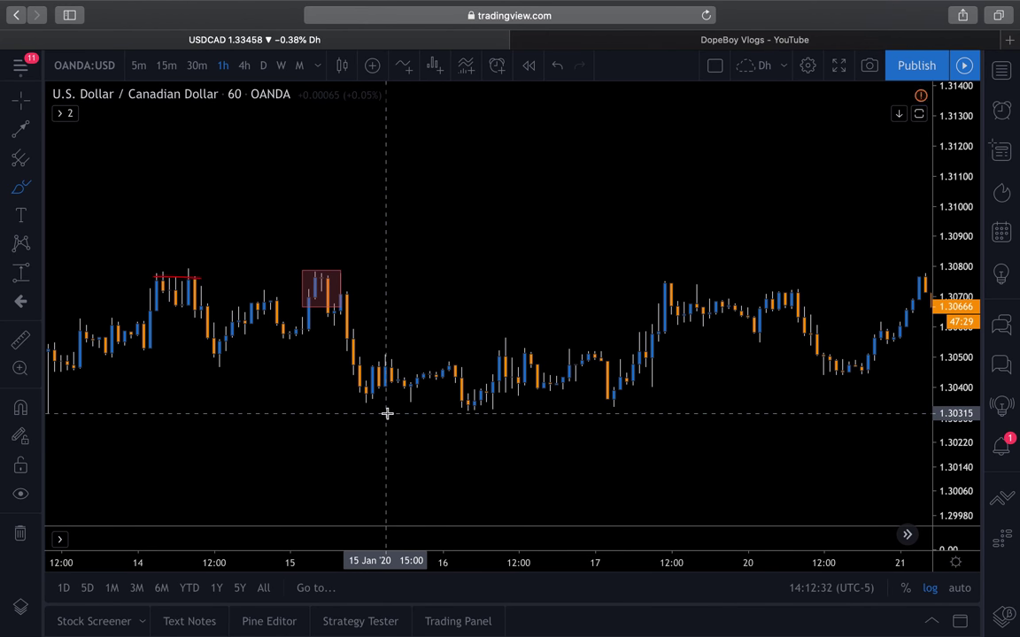
# Delete the small rectangle drawn around the 15 January high
pyautogui.click(20, 98)
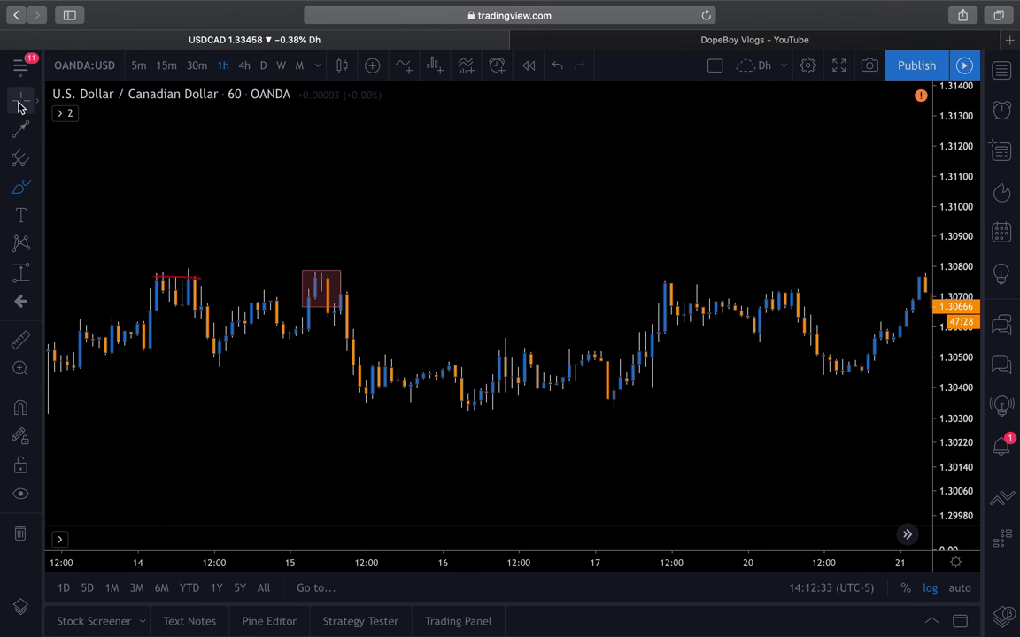
pyautogui.click(341, 285)
pyautogui.press('Delete')
# Examine the 15 January engulfing candles and the drop after them, comparing them with the marked 14 January highs and earlier price action
pyautogui.hscroll(5, 482, 336)
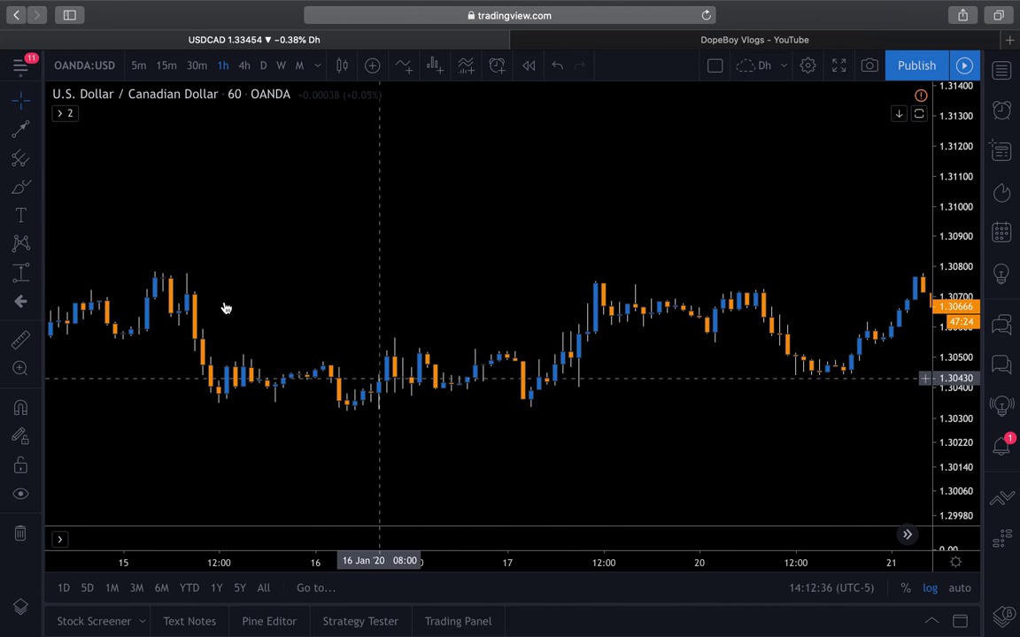
pyautogui.hscroll(-3, 188, 286)
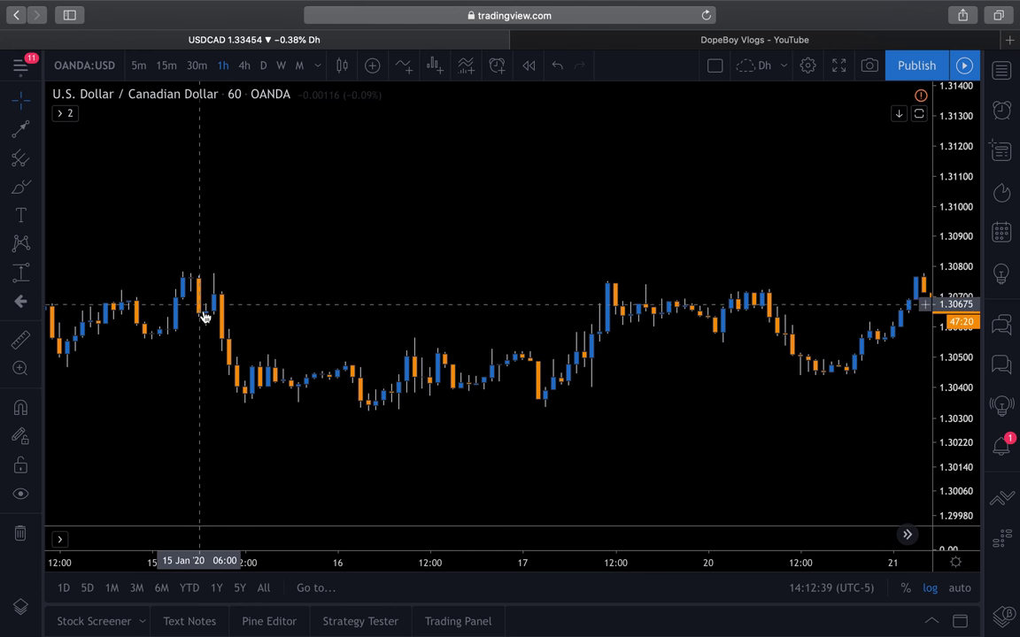
pyautogui.scroll(-2, 371, 337)
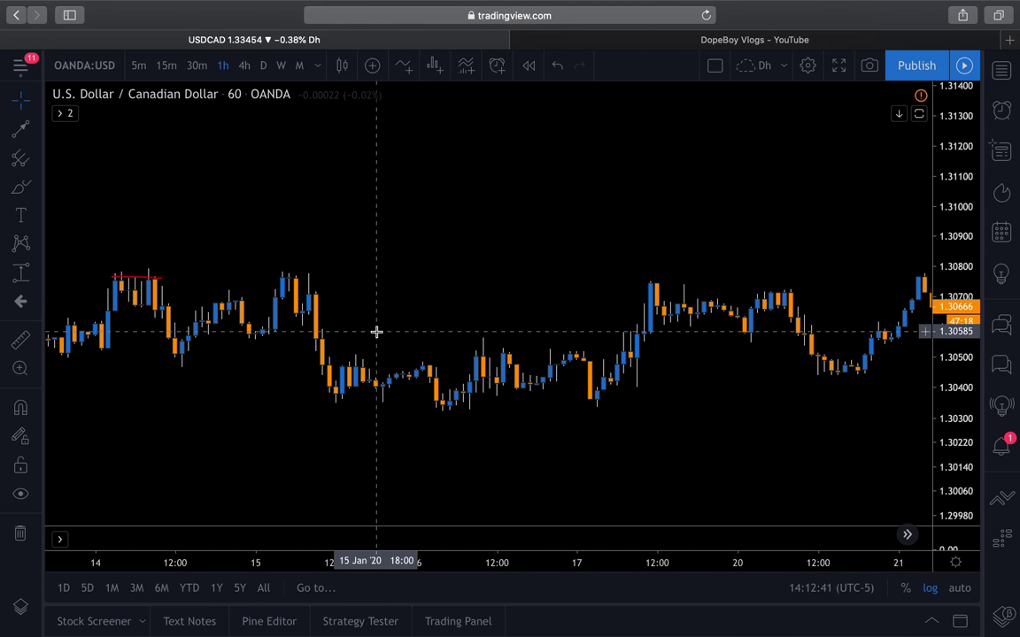
pyautogui.scroll(-3, 371, 336)
pyautogui.scroll(-2, 374, 336)
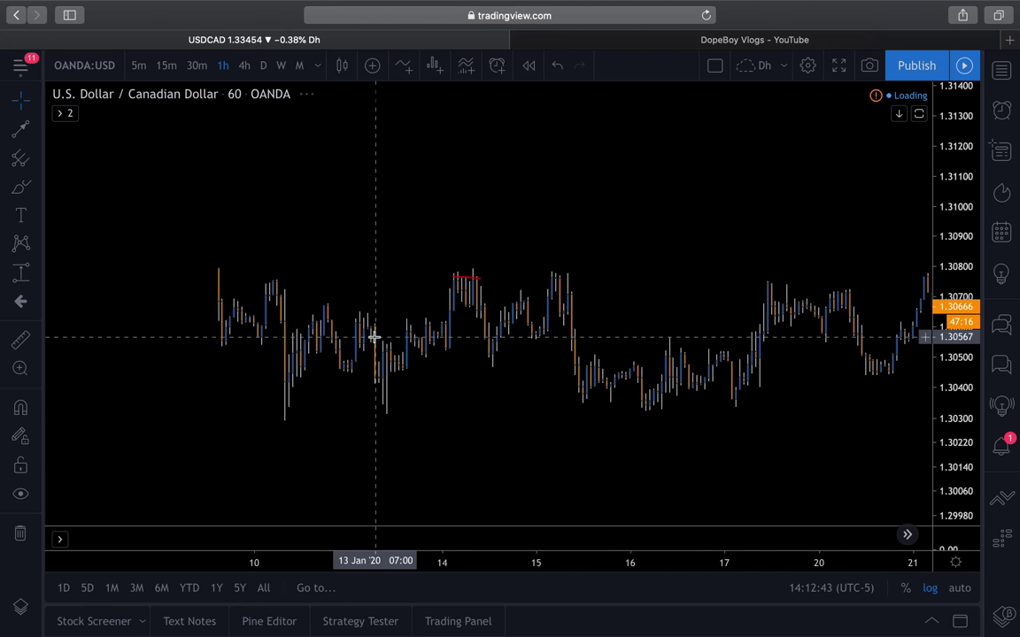
pyautogui.scroll(-2, 331, 409)
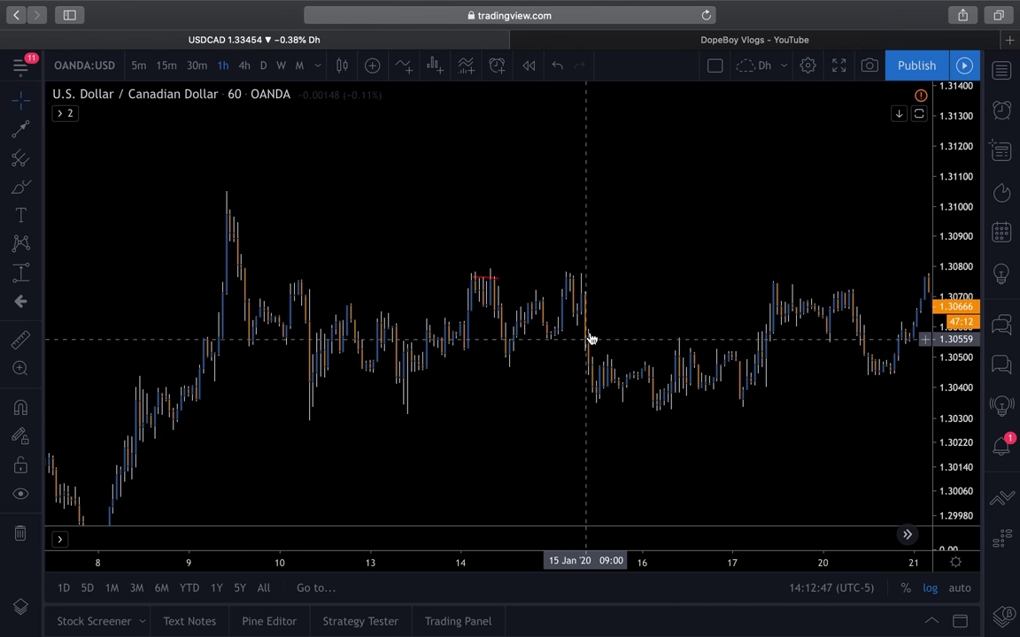
pyautogui.scroll(5, 574, 318)
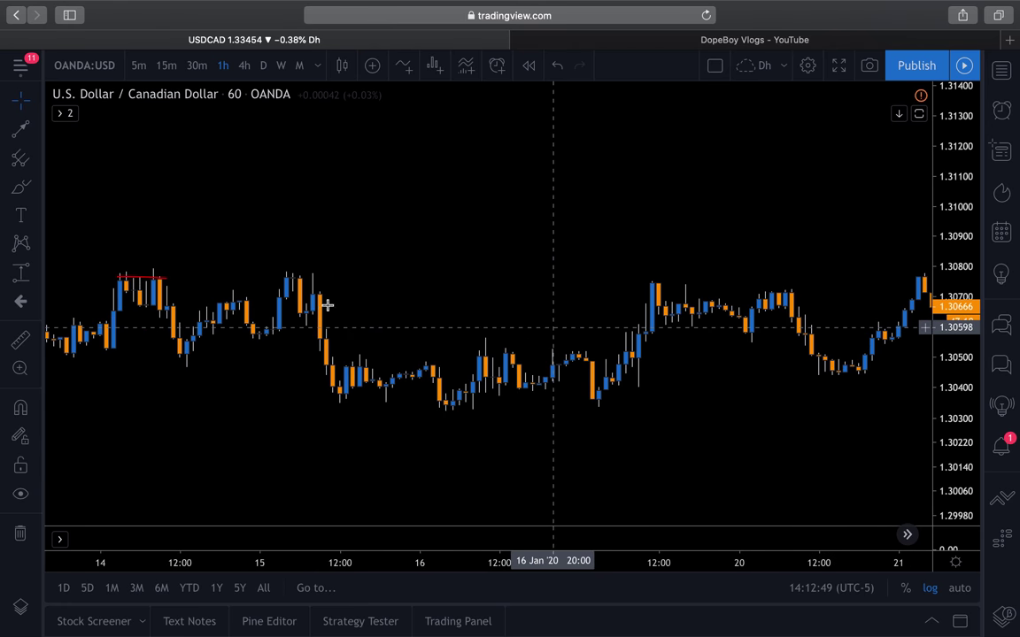
pyautogui.hscroll(-2, 198, 311)
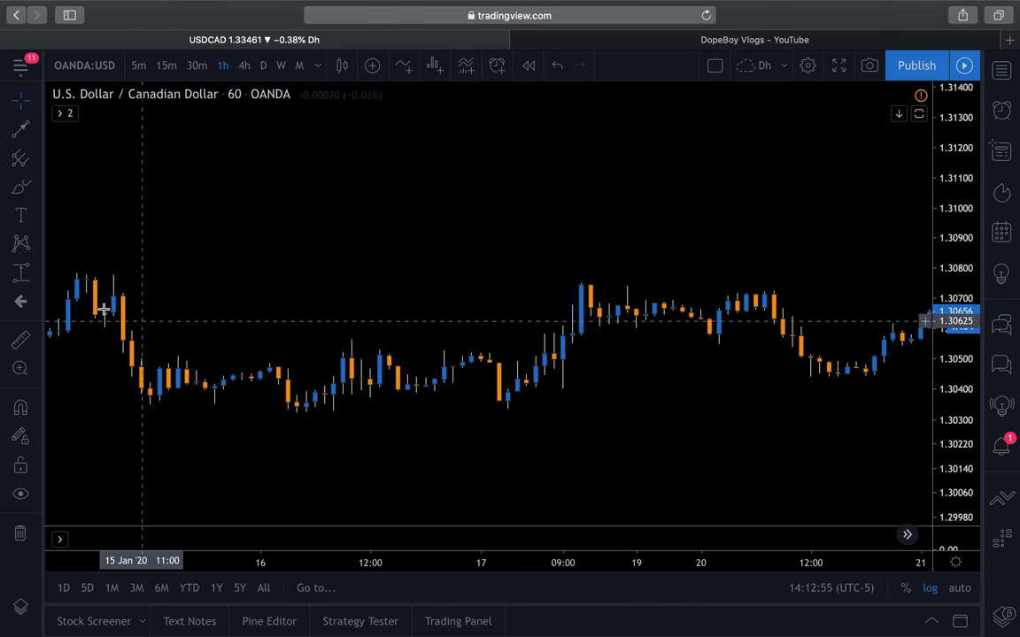
pyautogui.hscroll(-5, 275, 340)
pyautogui.scroll(-6, 276, 340)
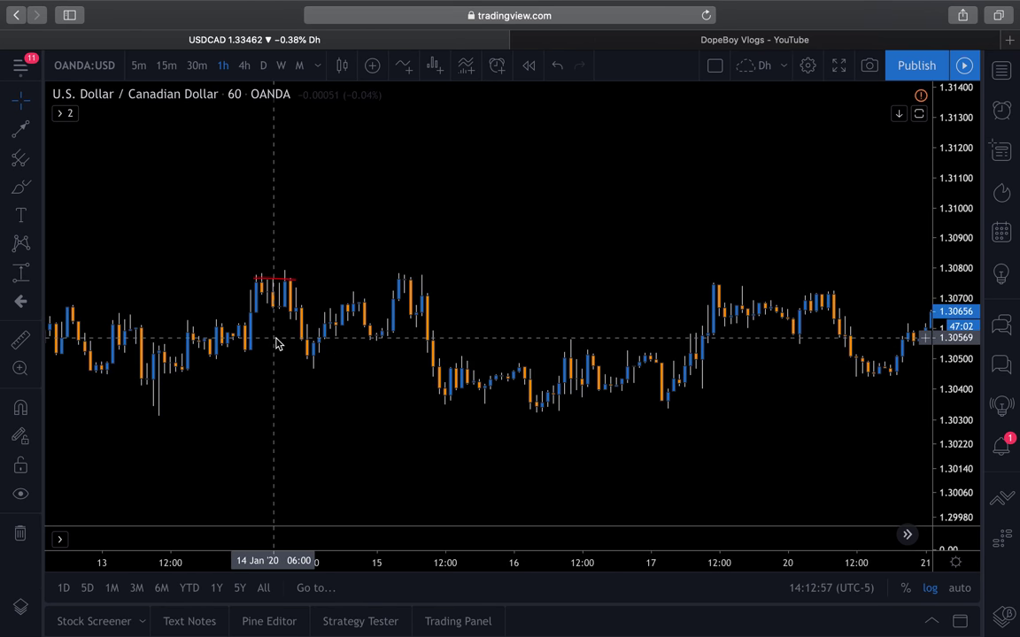
# Examine the early-January bullish engulfing zone and the rally that follows it on the 1-hour chart
pyautogui.scroll(-1, 355, 462)
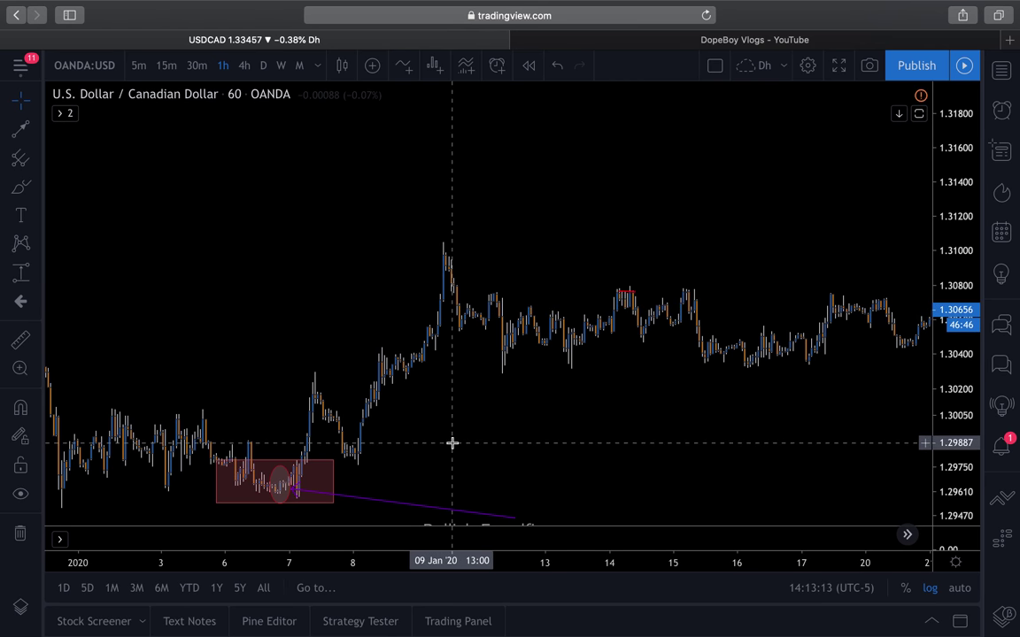
pyautogui.hscroll(-5, 452, 443)
pyautogui.scroll(5, 705, 355)
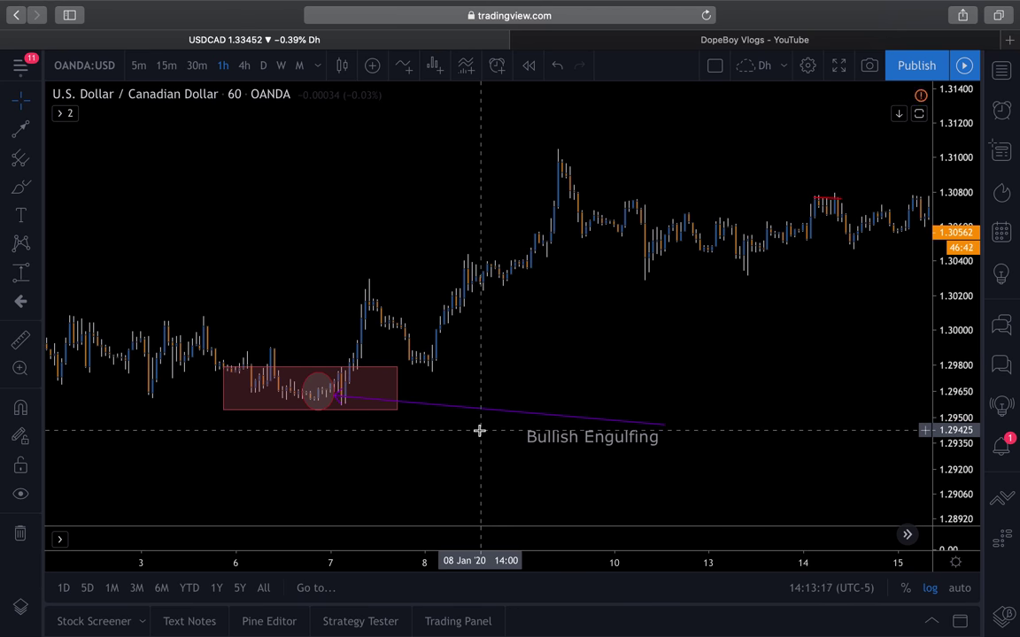
pyautogui.scroll(3, 478, 434)
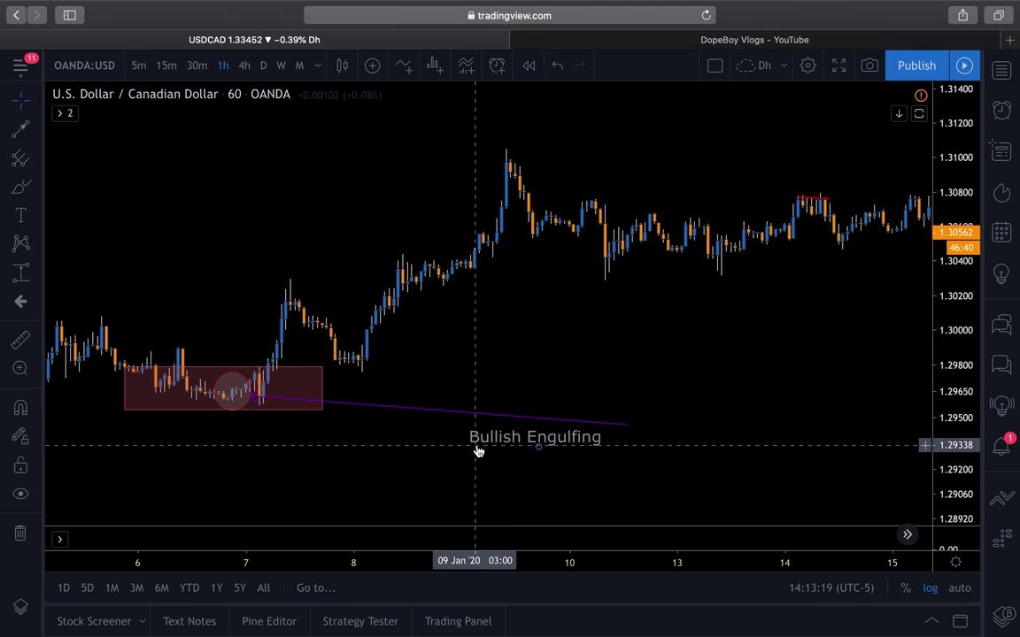
pyautogui.moveTo(968, 346); pyautogui.dragTo(968, 314)
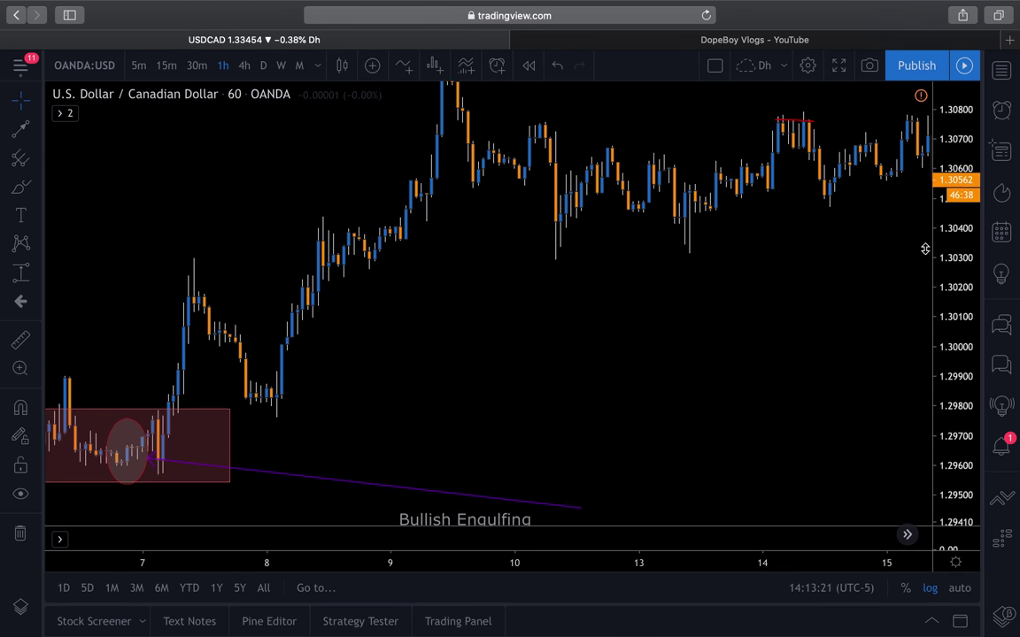
pyautogui.hscroll(-2, 354, 390)
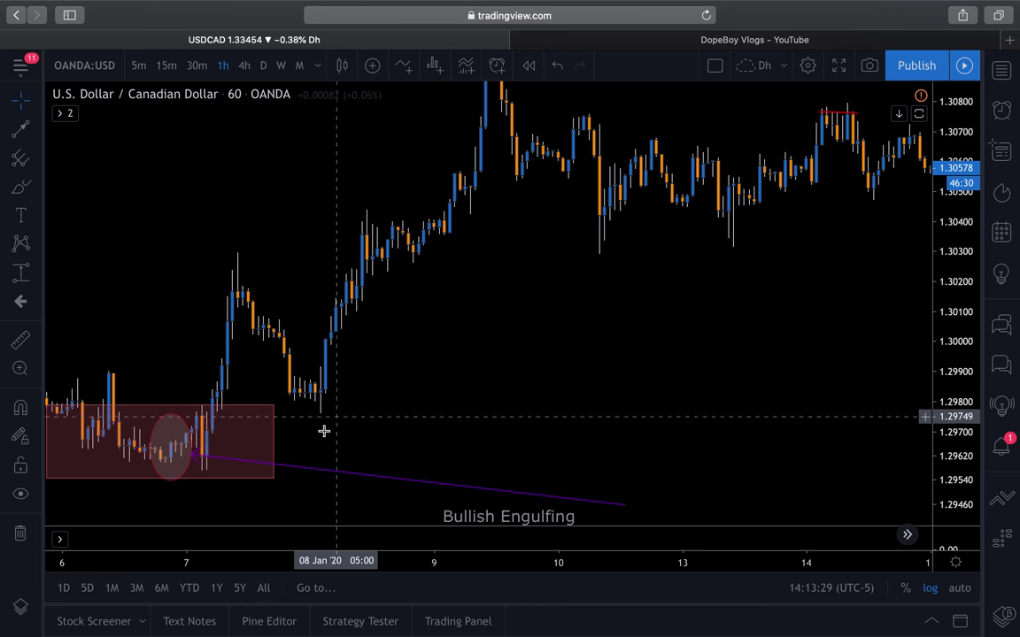
# Review the wider 1-hour price action around the early-January bullish engulfing zone, from late December through 16 January
pyautogui.scroll(-2, 470, 393)
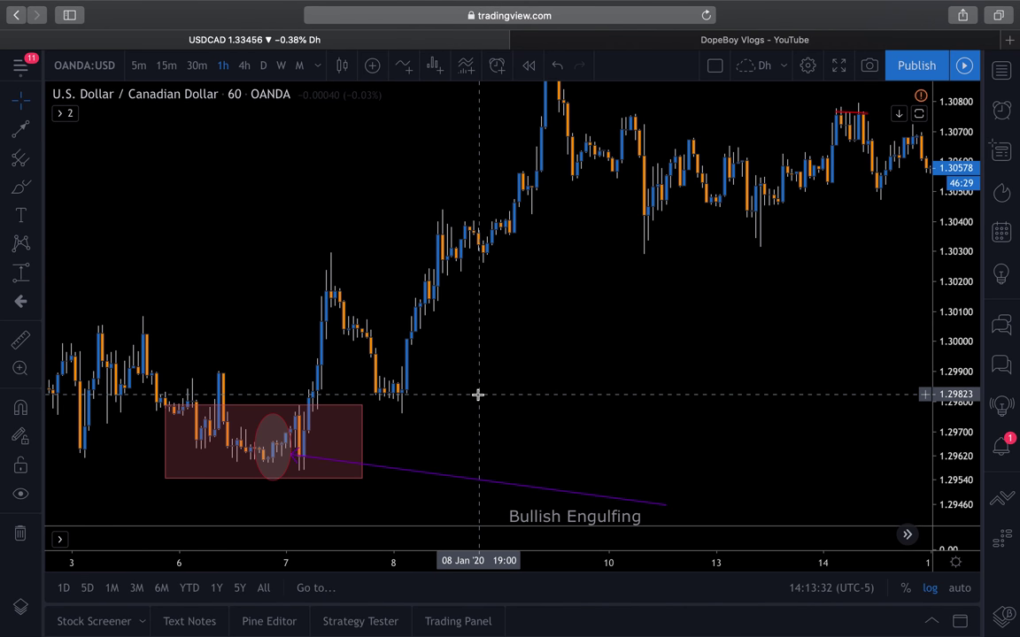
pyautogui.scroll(-2, 478, 395)
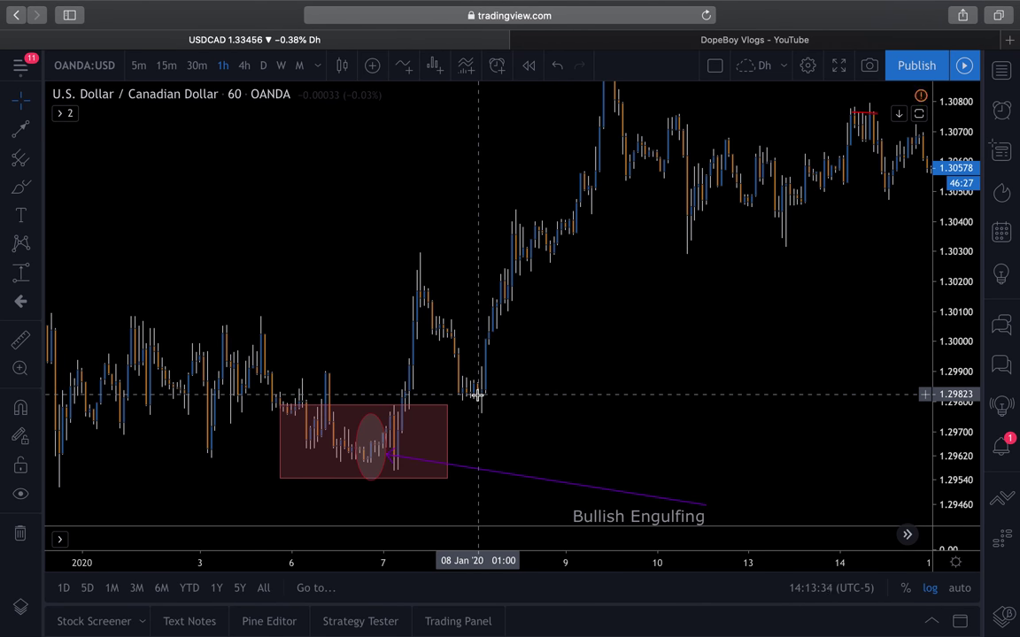
pyautogui.scroll(-1, 478, 395)
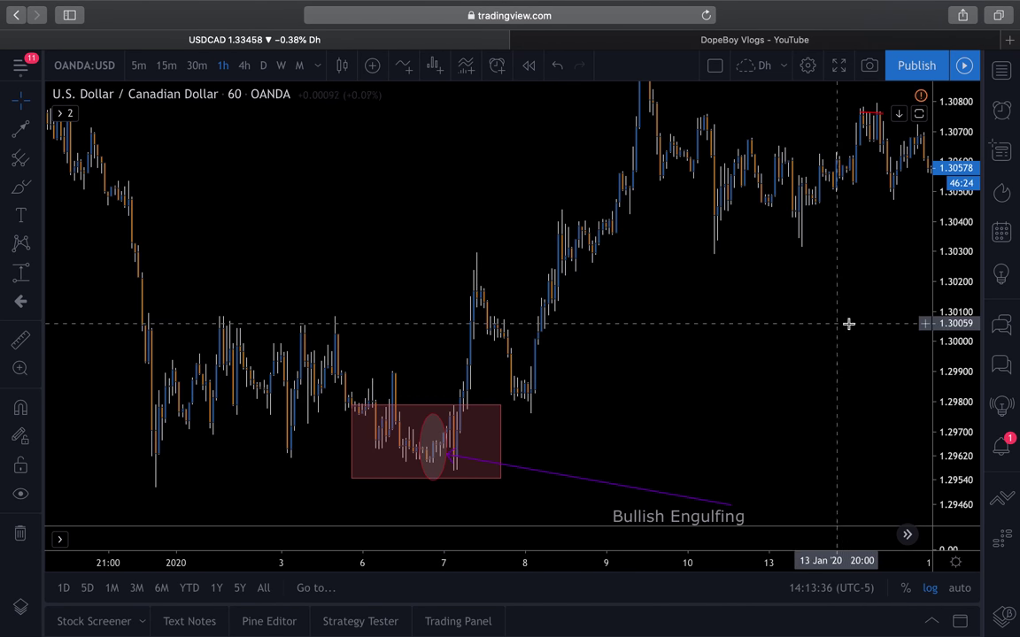
pyautogui.hscroll(4, 850, 376)
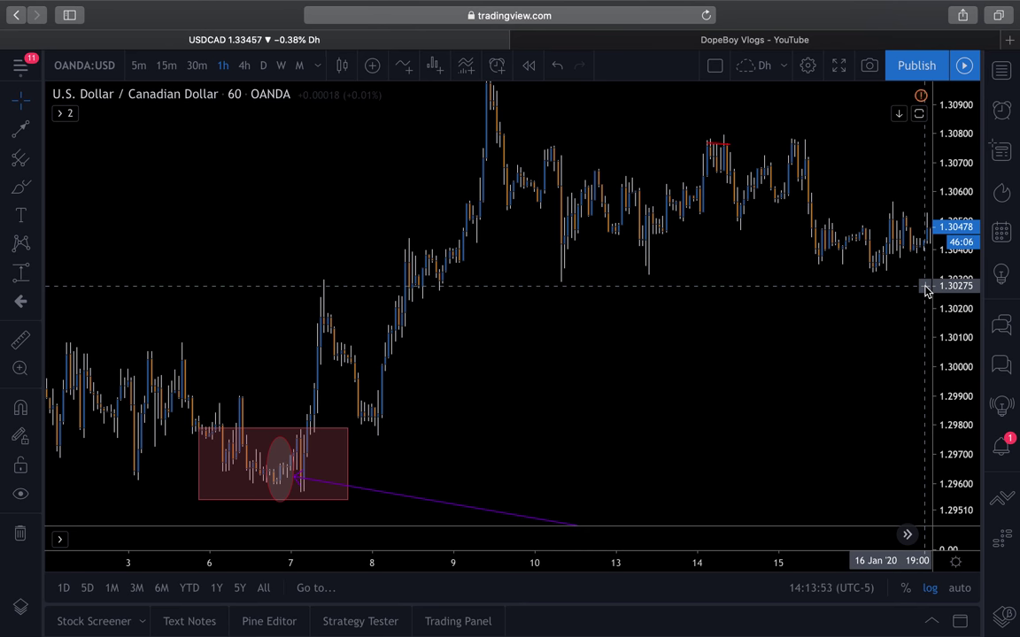
# Switch the chart to the 4-hour timeframe and bring the marked November and December bullish and bearish engulfing zones into view
pyautogui.click(244, 65)
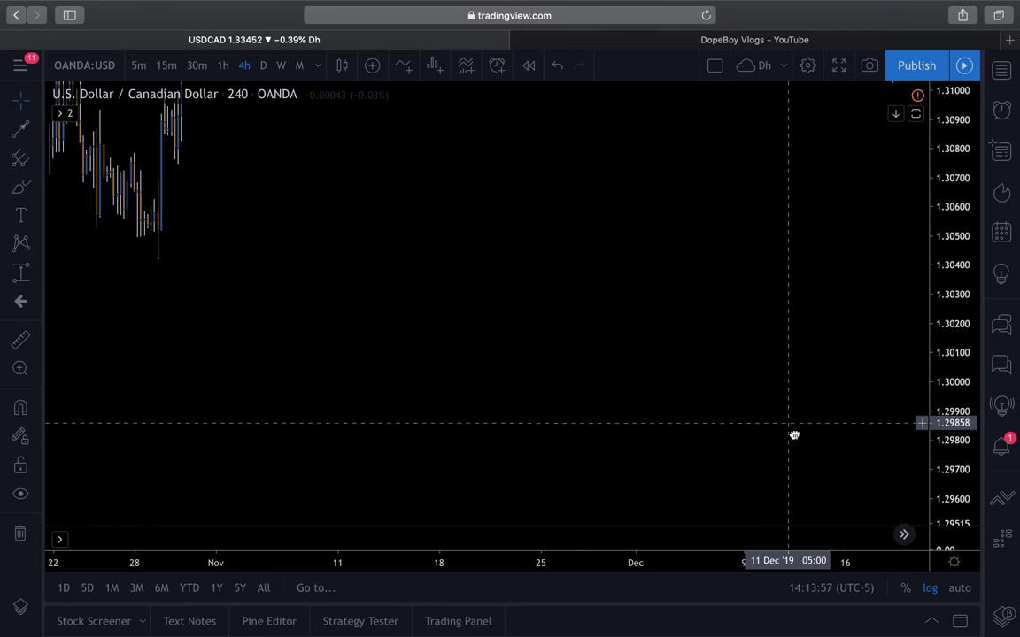
pyautogui.moveTo(690, 403); pyautogui.dragTo(775, 298)
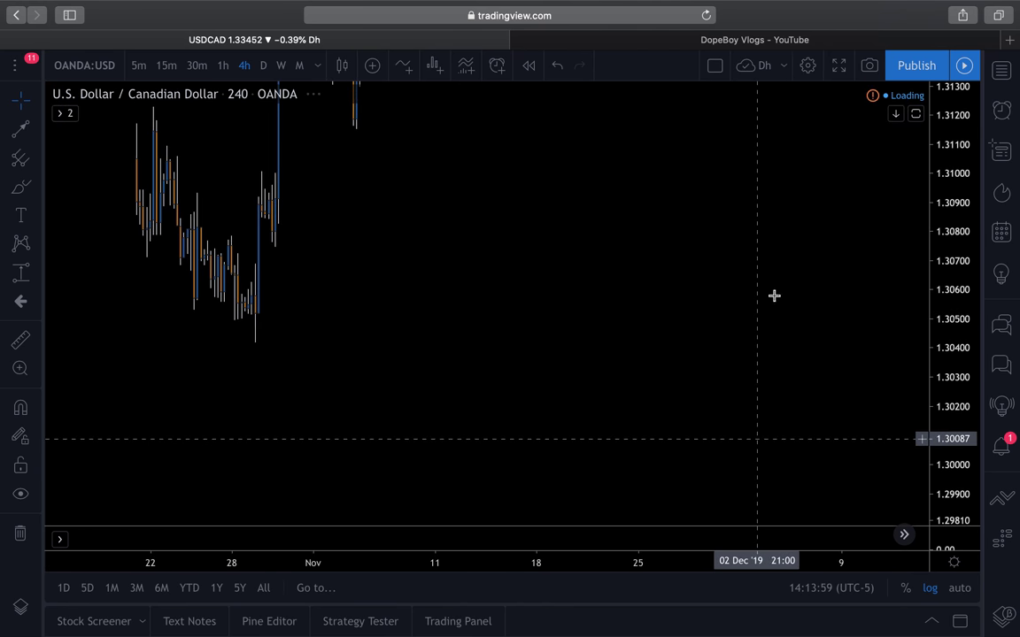
pyautogui.hscroll(3, 885, 230)
pyautogui.hscroll(-5, 714, 323)
pyautogui.moveTo(969, 174); pyautogui.dragTo(842, 352)
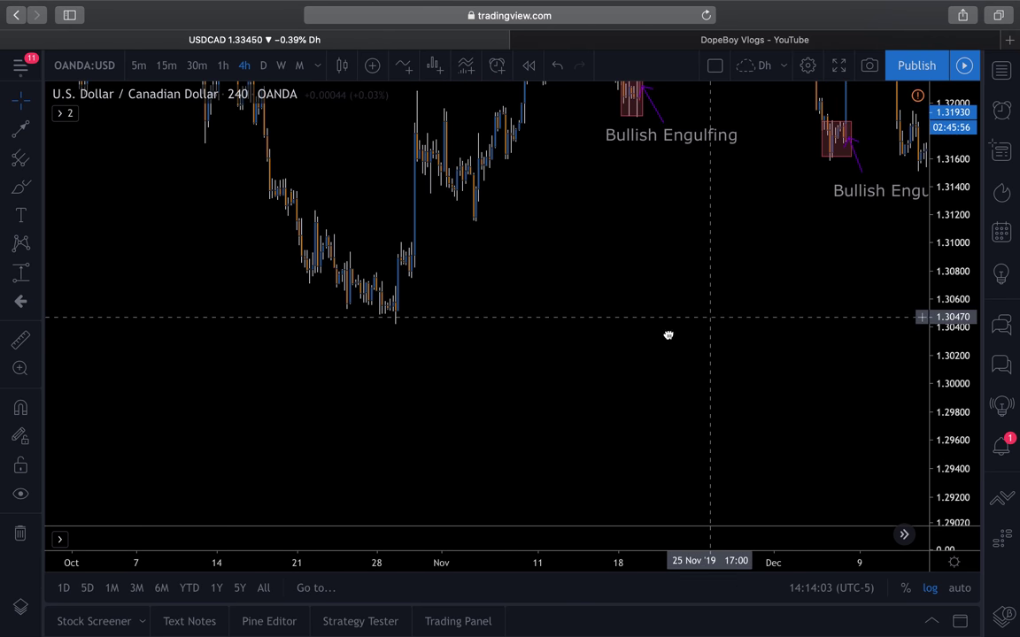
pyautogui.moveTo(668, 335); pyautogui.dragTo(475, 443)
pyautogui.moveTo(557, 462); pyautogui.dragTo(498, 462)
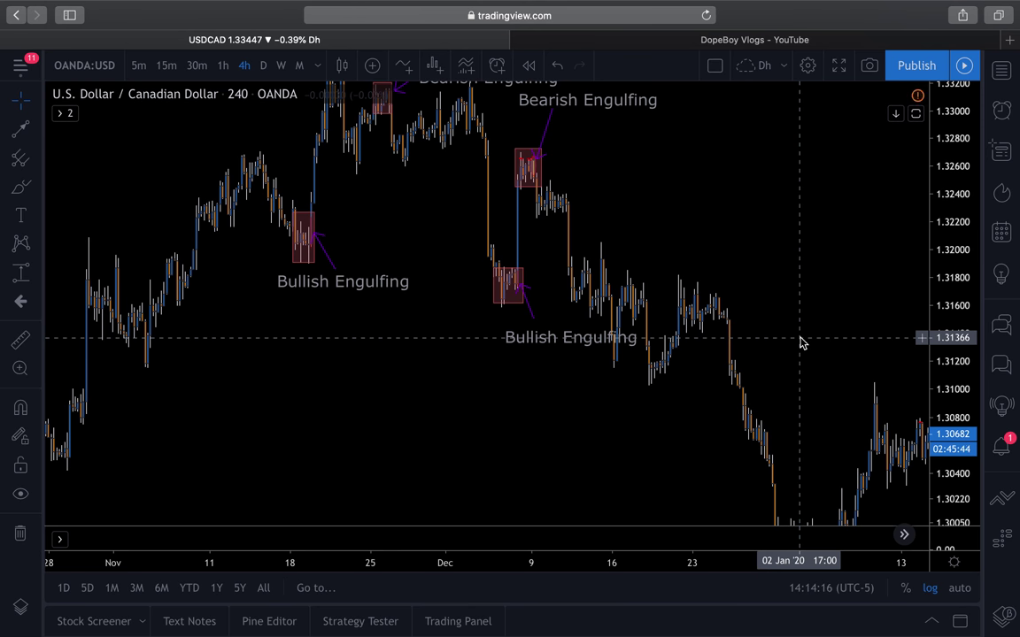
pyautogui.moveTo(704, 9)
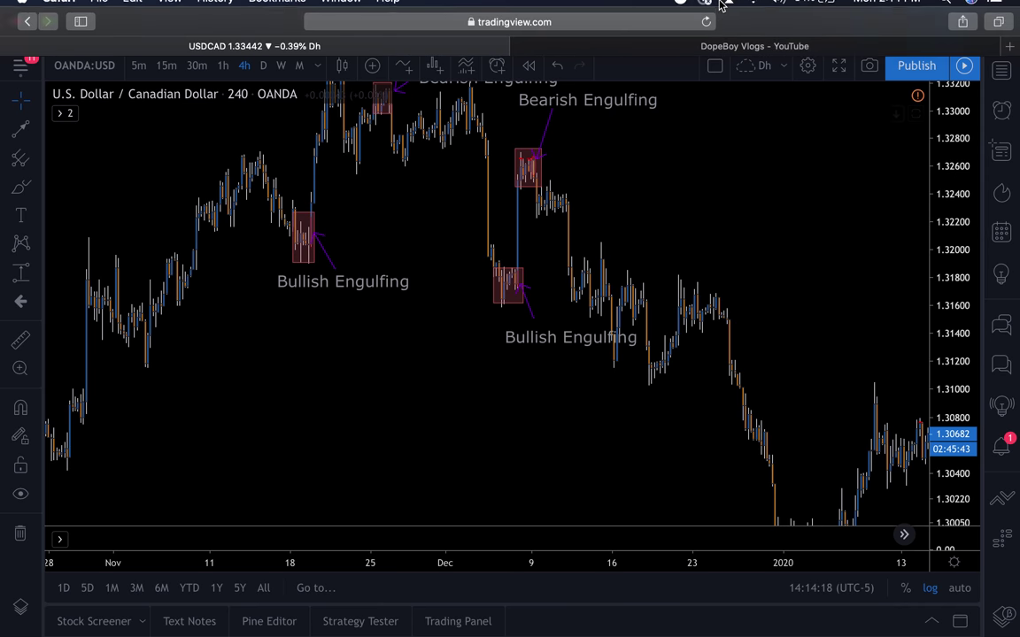